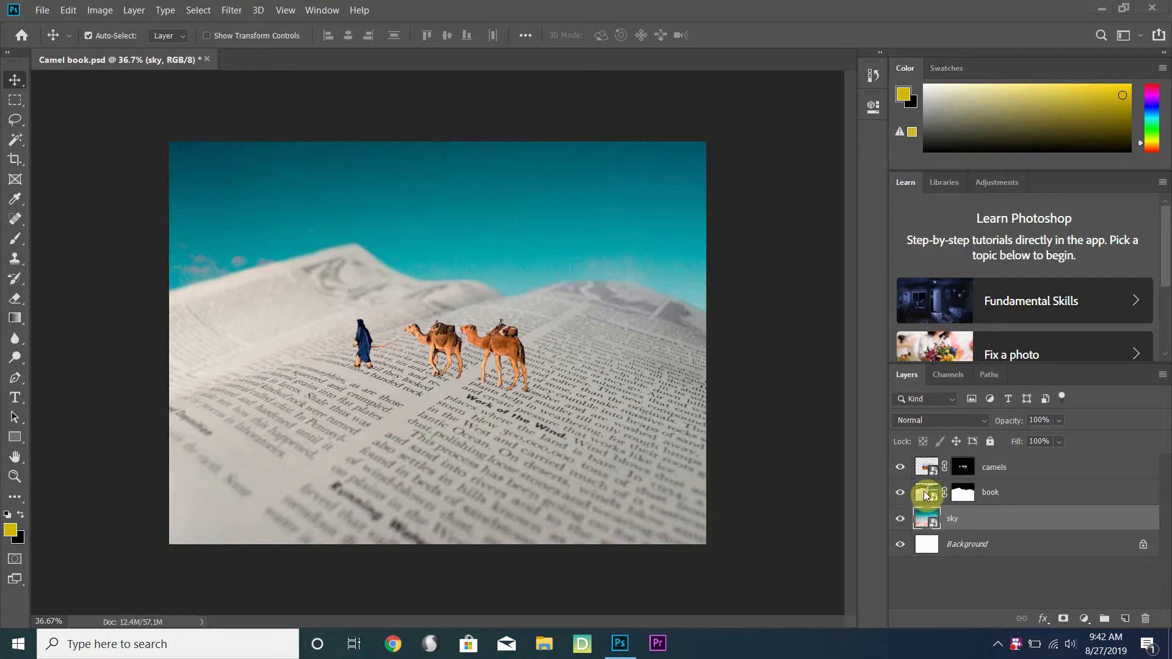
Step: Rasterize the book layer and apply its layer mask
{"action": "left_click", "coordinate": [921, 494]}
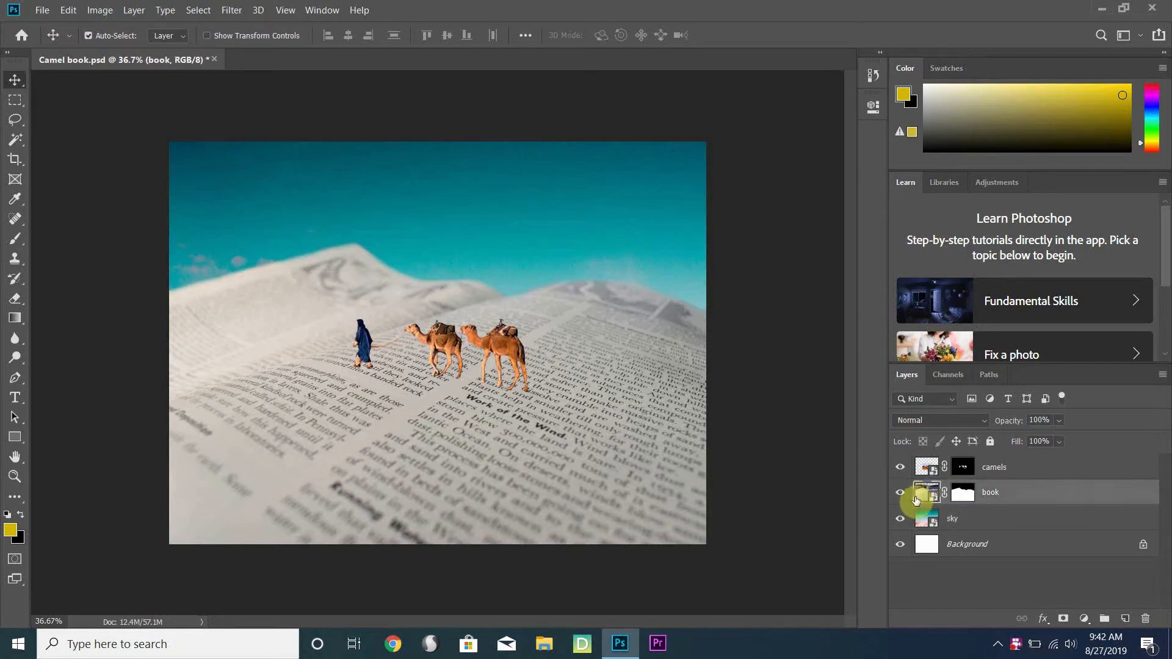
{"action": "right_click", "coordinate": [918, 497]}
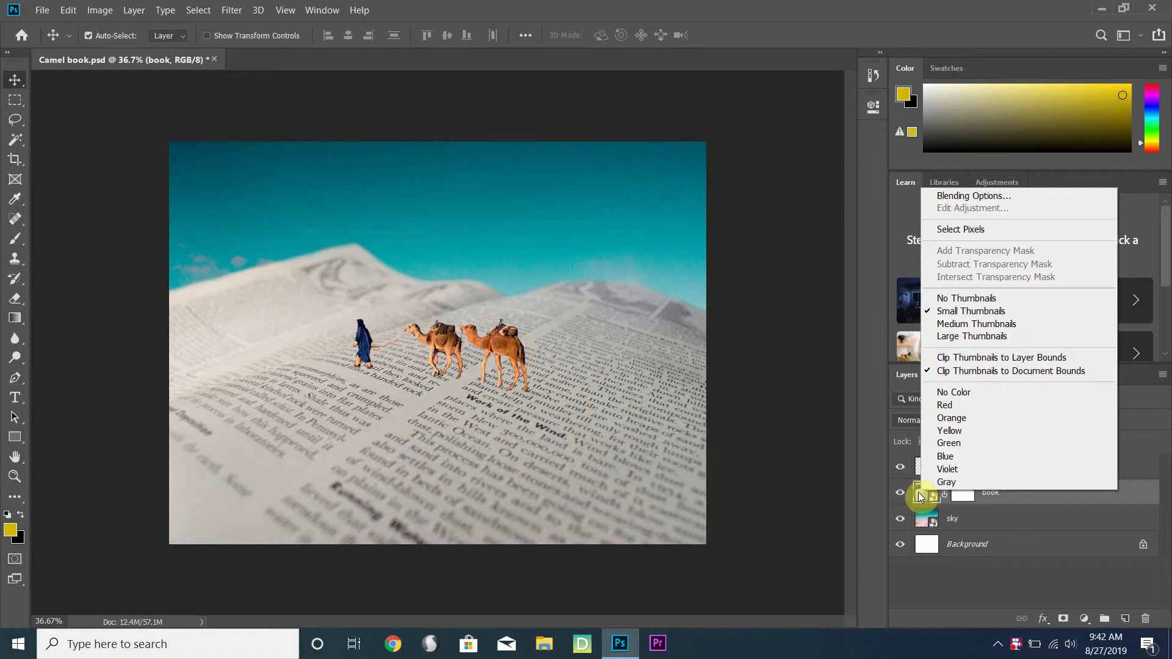
{"action": "right_click", "coordinate": [995, 496]}
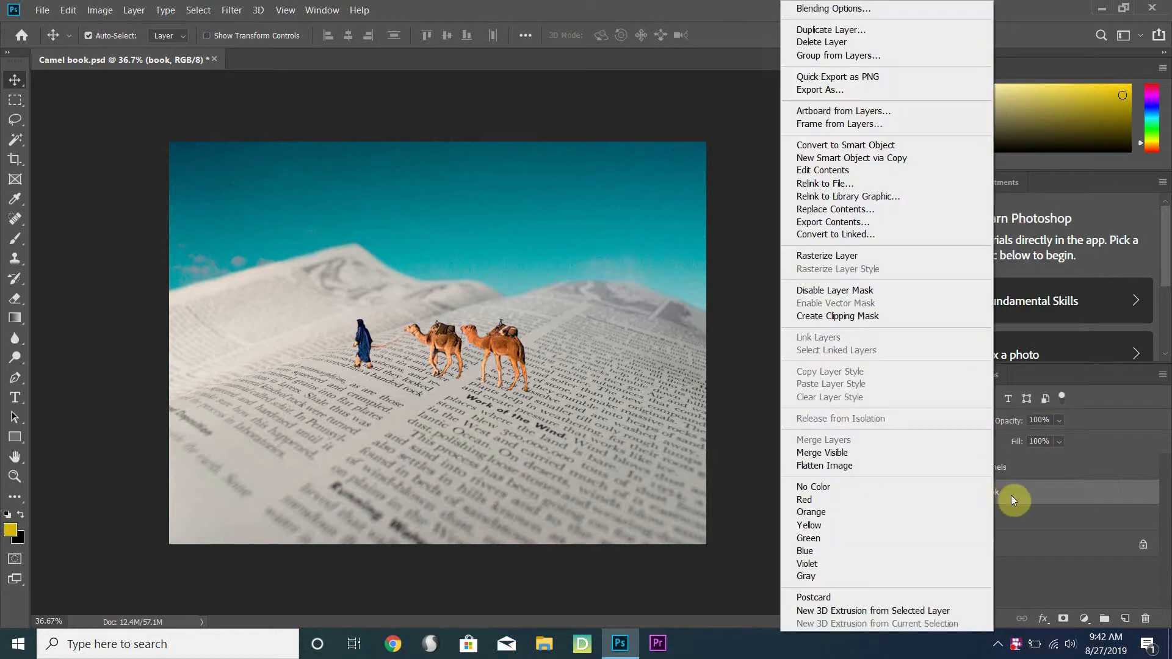
{"action": "right_click", "coordinate": [1042, 494]}
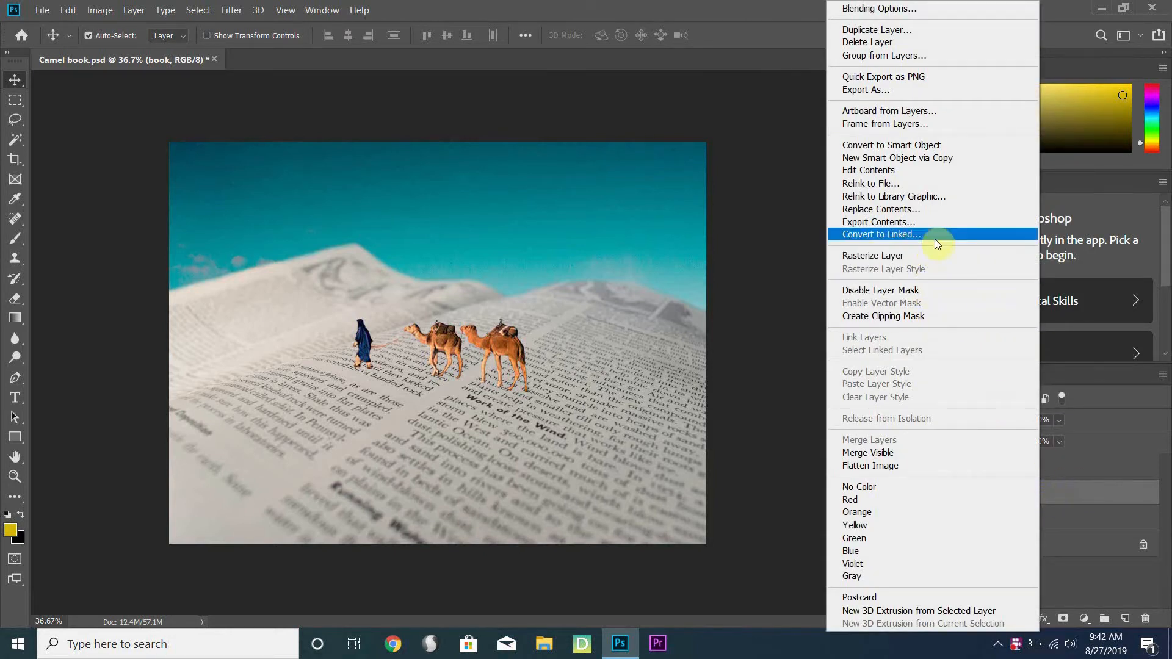
{"action": "left_click", "coordinate": [904, 255]}
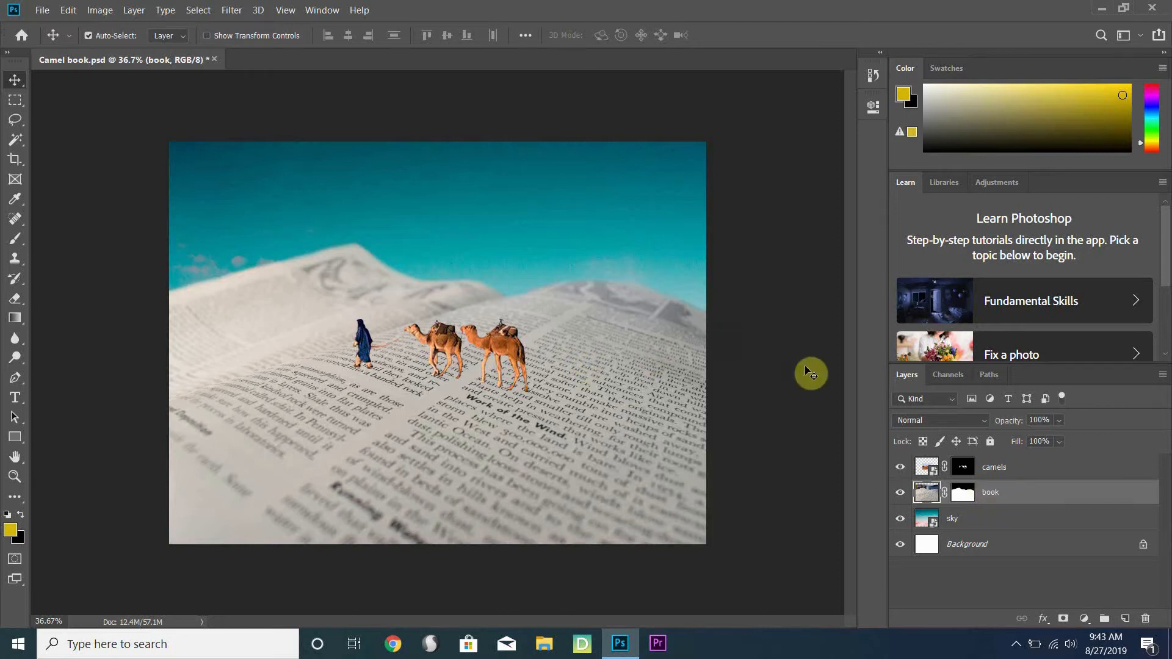
{"action": "right_click", "coordinate": [963, 494]}
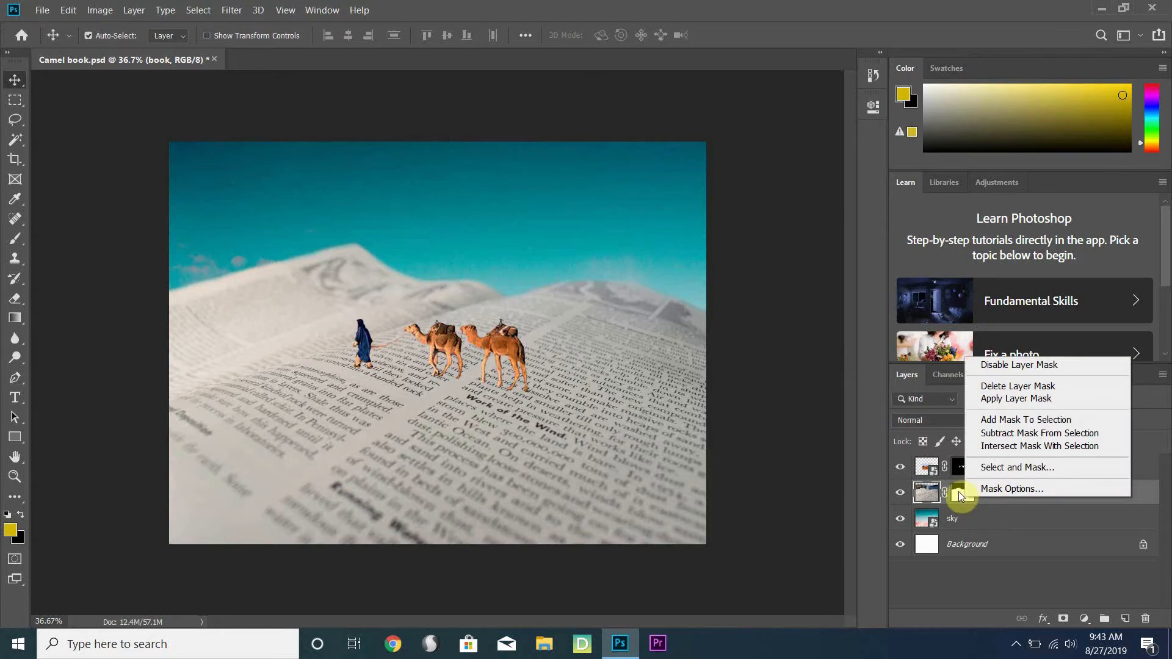
{"action": "left_click", "coordinate": [1017, 399]}
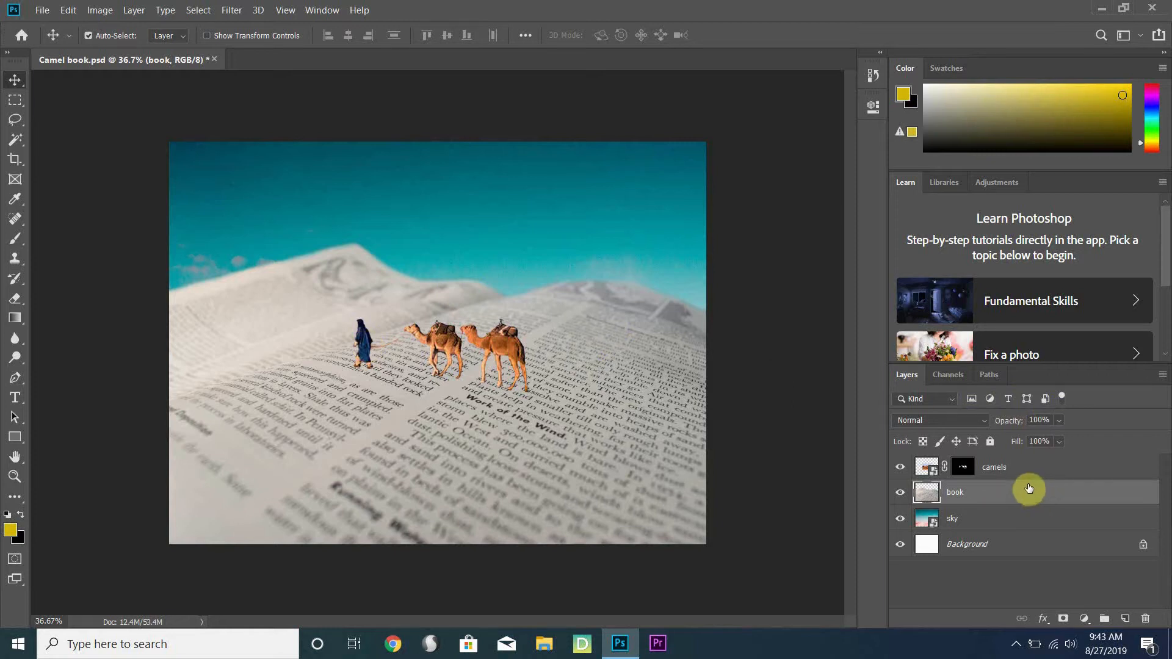
Step: Duplicate the book layer as "book copy", then place the copy beneath the original and hide it
{"action": "right_click", "coordinate": [954, 492]}
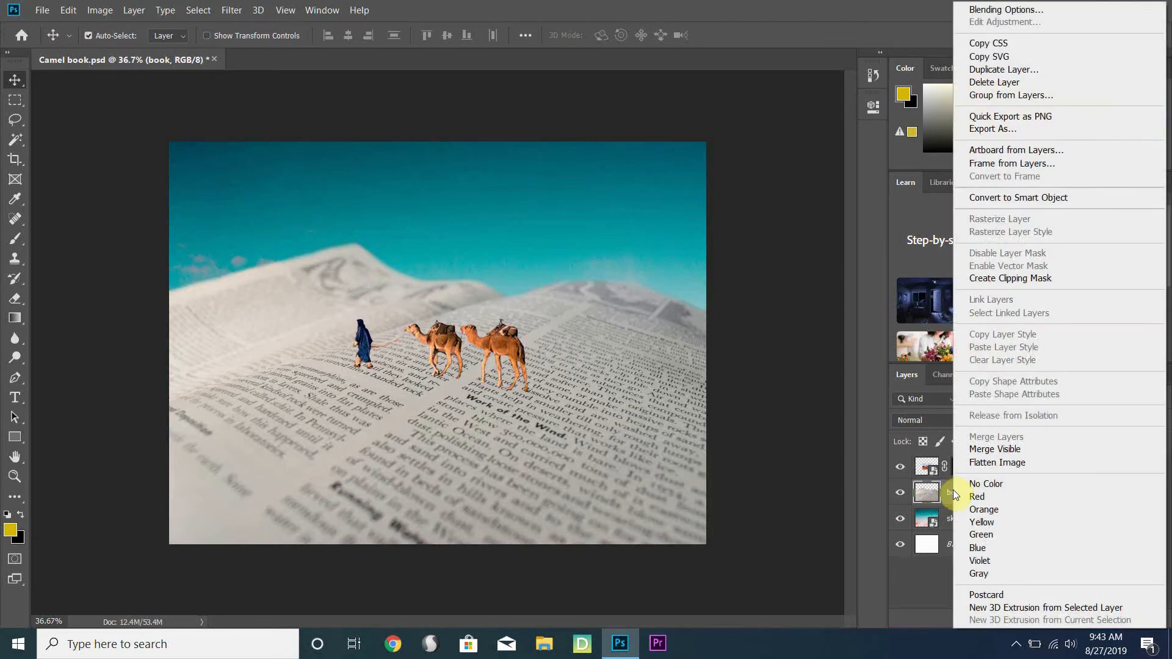
{"action": "left_click", "coordinate": [1030, 71]}
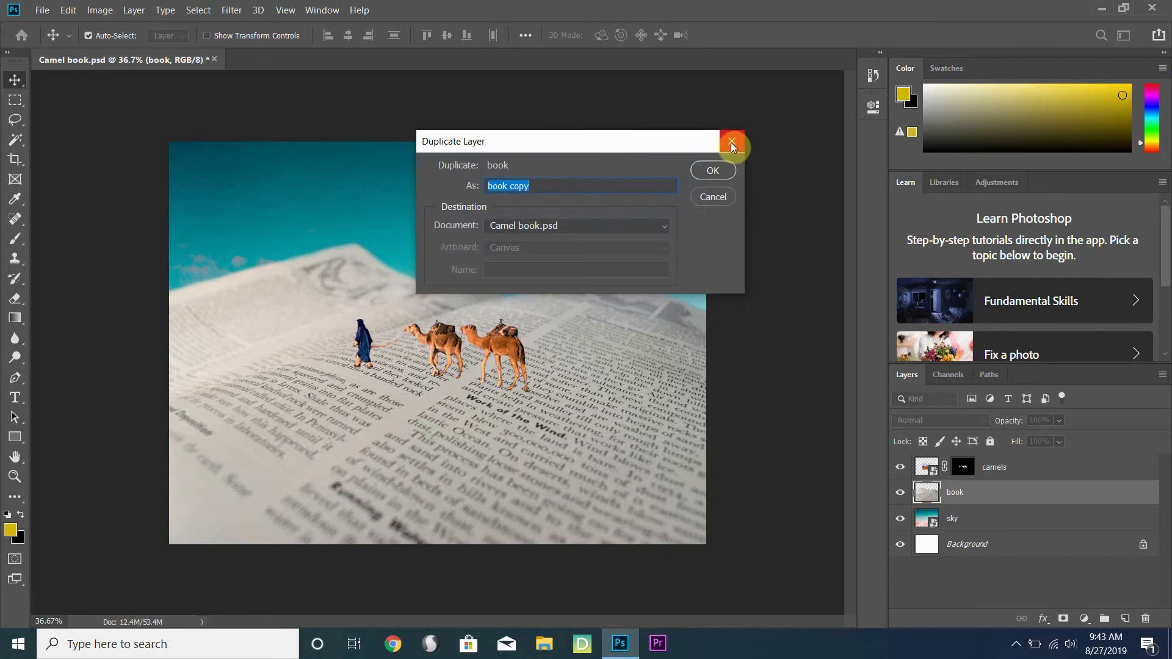
{"action": "left_click", "coordinate": [720, 171]}
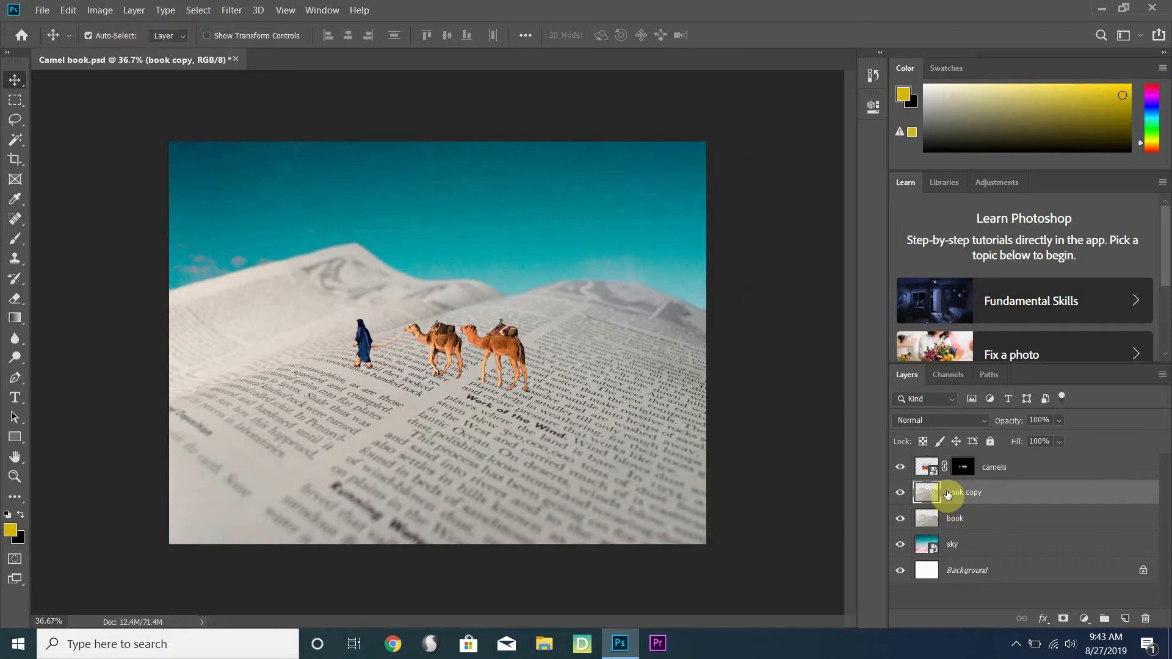
{"action": "left_click_drag", "start_coordinate": [949, 493], "coordinate": [929, 530]}
{"action": "left_click", "coordinate": [907, 523]}
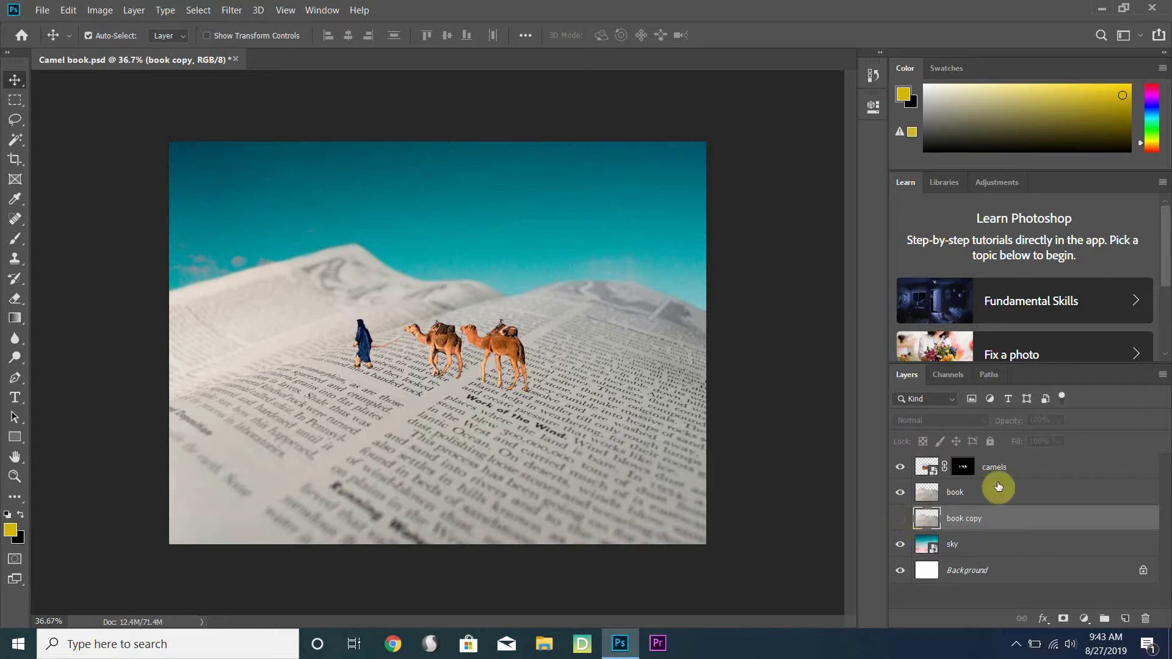
Step: Apply Color Balance to the original book layer, shifting the midtones to +34 toward red and strongly toward yellow
{"action": "left_click", "coordinate": [963, 495]}
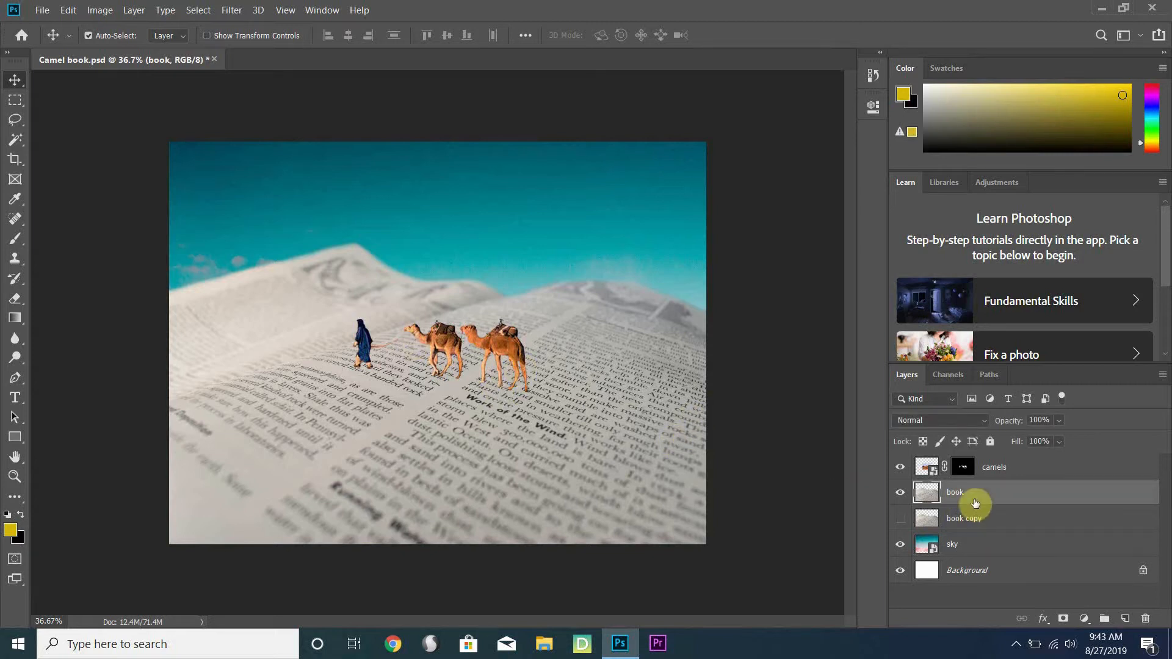
{"action": "left_click", "coordinate": [98, 15]}
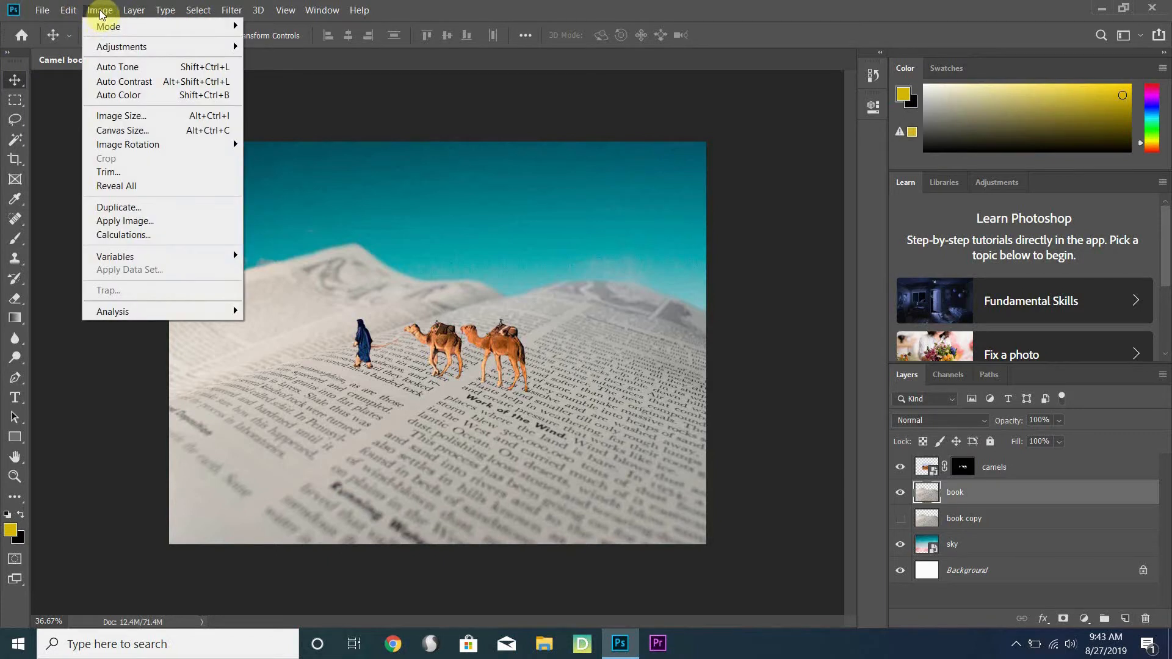
{"action": "mouse_move", "coordinate": [177, 47]}
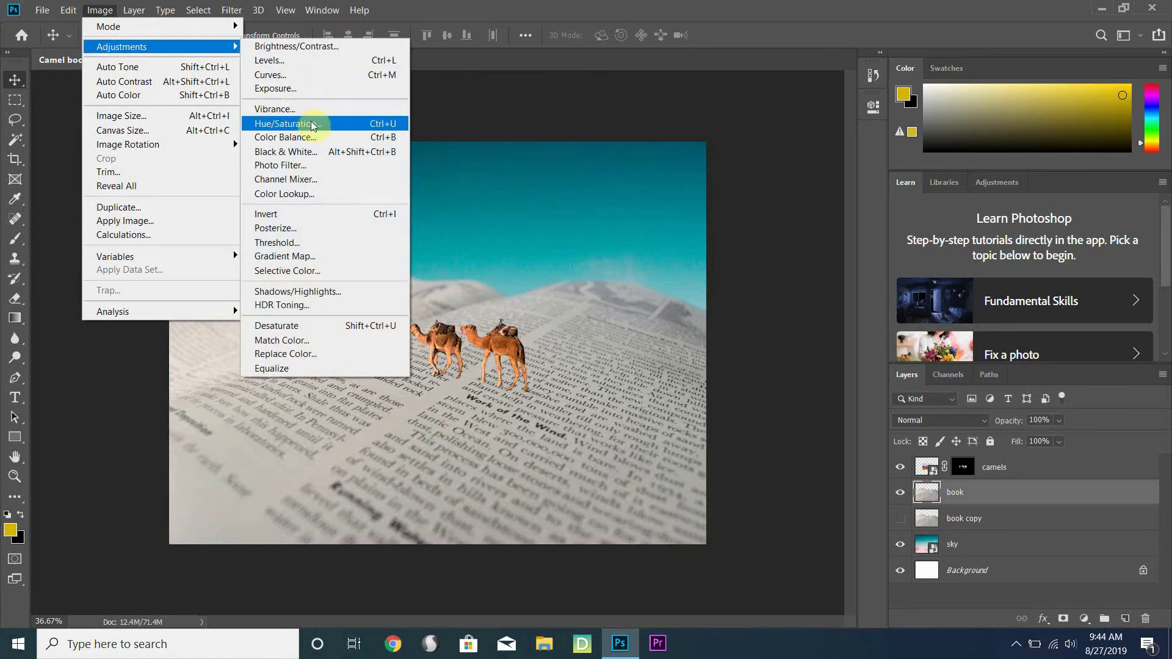
{"action": "left_click", "coordinate": [323, 138]}
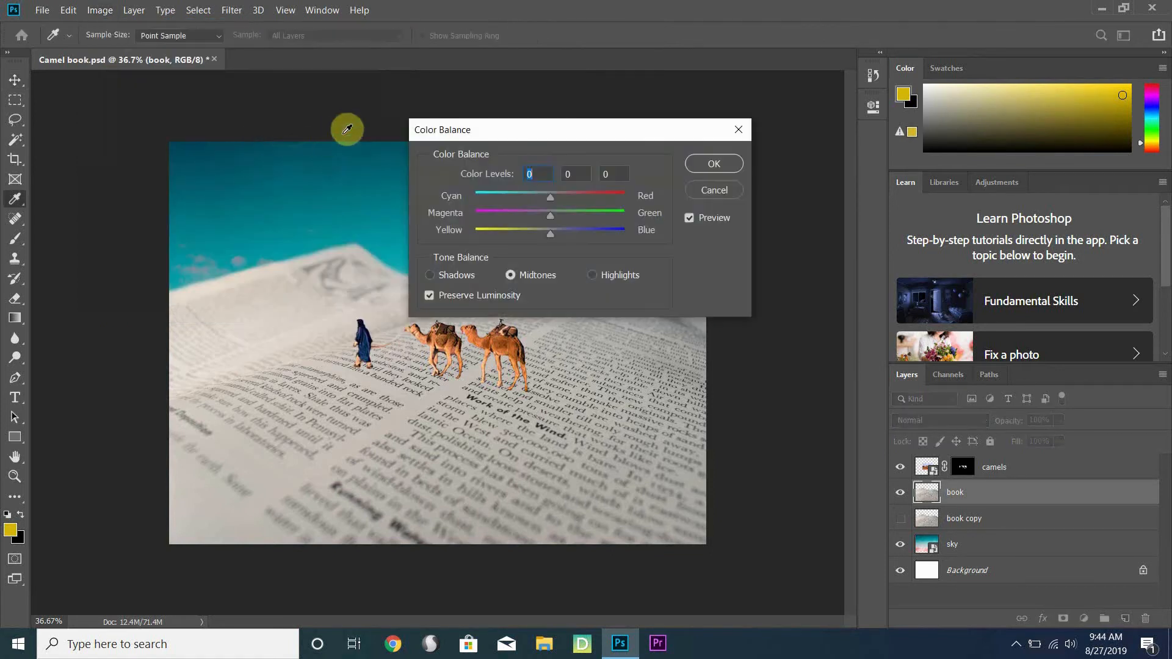
{"action": "left_click_drag", "start_coordinate": [540, 133], "coordinate": [718, 103]}
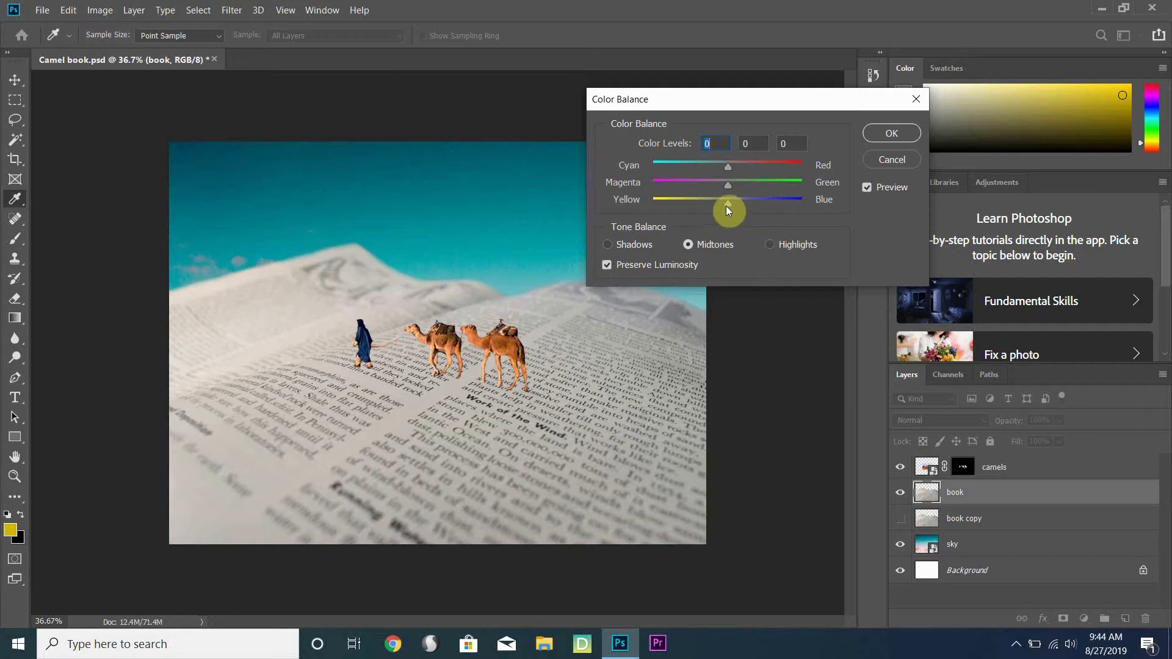
{"action": "left_click_drag", "start_coordinate": [726, 204], "coordinate": [693, 203]}
{"action": "left_click", "coordinate": [753, 166]}
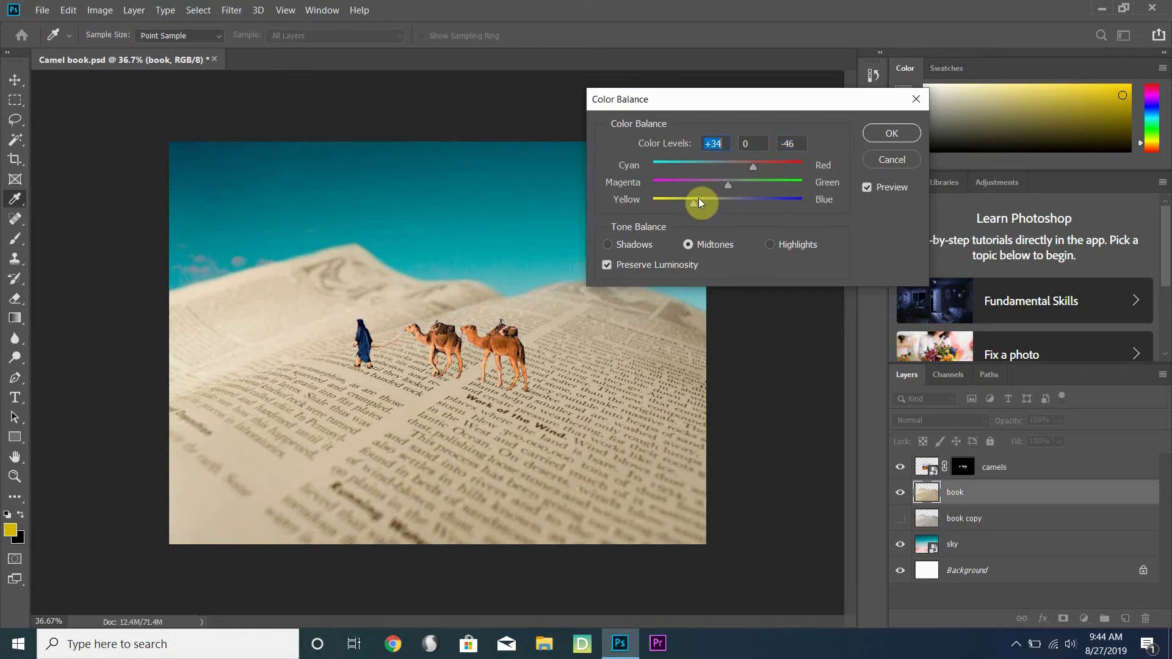
{"action": "mouse_move", "coordinate": [698, 198]}
{"action": "left_mouse_down"}
{"action": "mouse_move", "coordinate": [673, 201]}
{"action": "mouse_move", "coordinate": [687, 198]}
{"action": "left_mouse_up"}
Step: Shift the book's shadows to -40 toward yellow and slightly toward red, and apply the color balance
{"action": "left_click", "coordinate": [608, 244]}
{"action": "left_click_drag", "start_coordinate": [726, 209], "coordinate": [698, 206]}
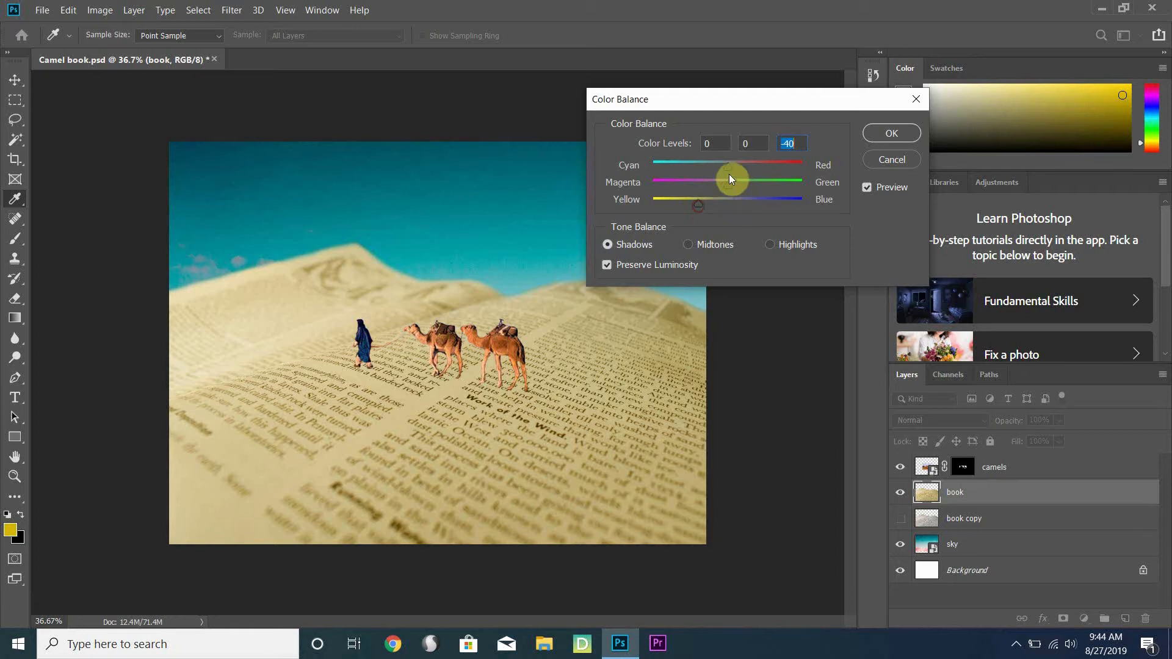
{"action": "left_click_drag", "start_coordinate": [731, 169], "coordinate": [741, 169]}
{"action": "left_click", "coordinate": [905, 133]}
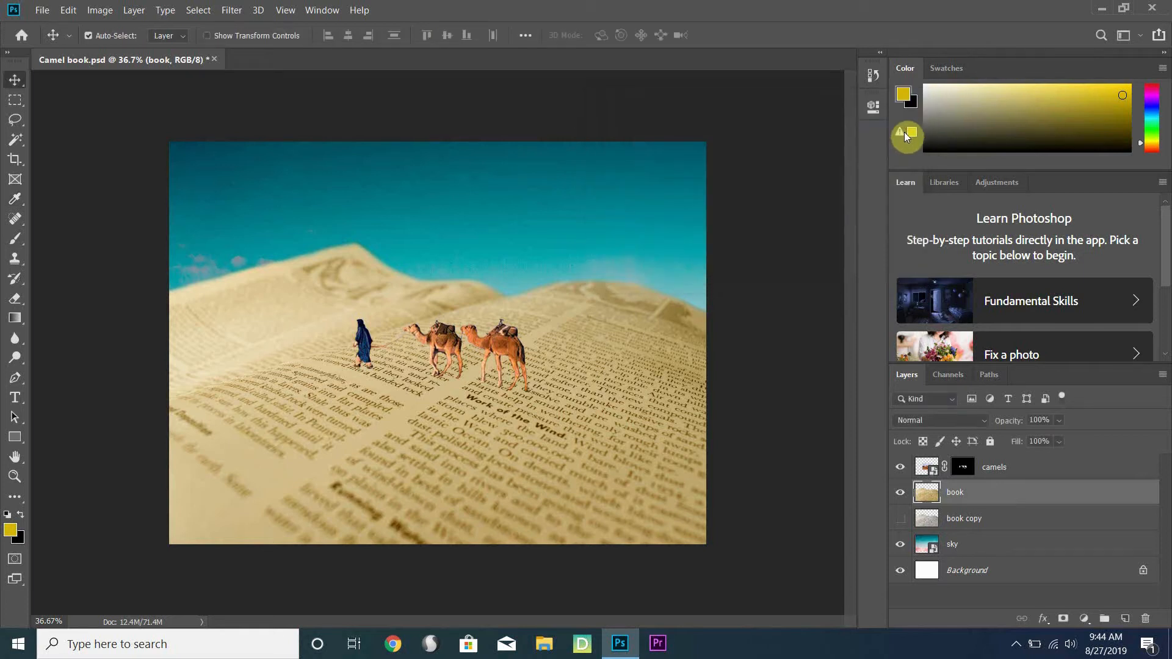
Step: Rasterize the camels layer and apply its layer mask, checking the cutout by toggling the layer's visibility
{"action": "right_click", "coordinate": [924, 469]}
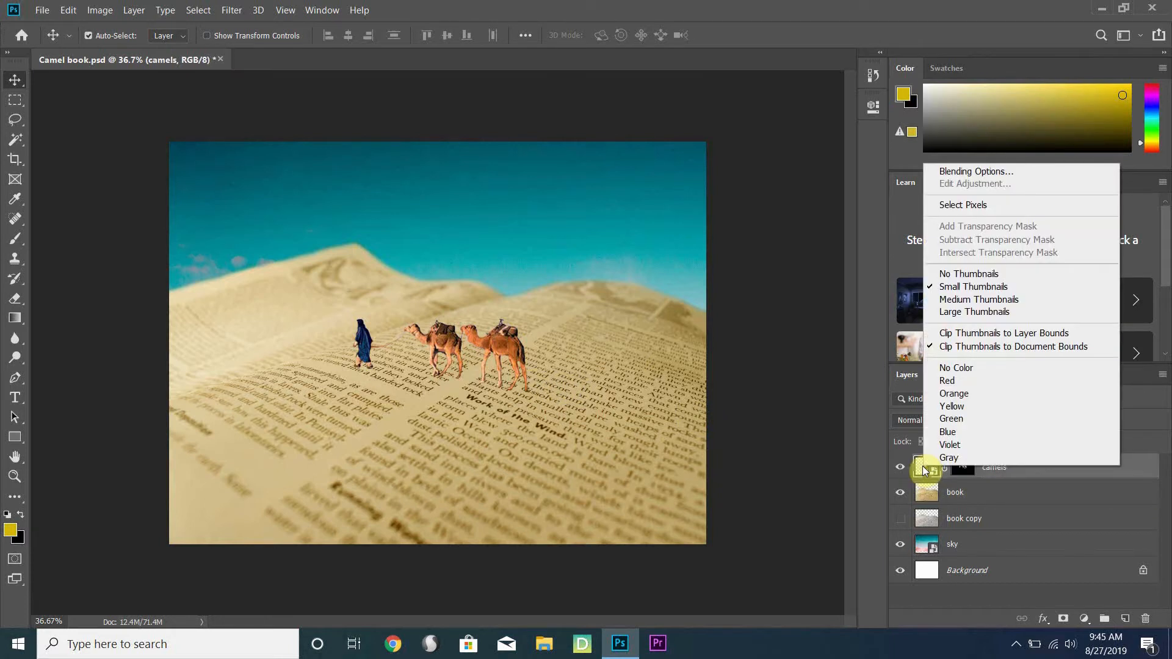
{"action": "right_click", "coordinate": [1030, 472]}
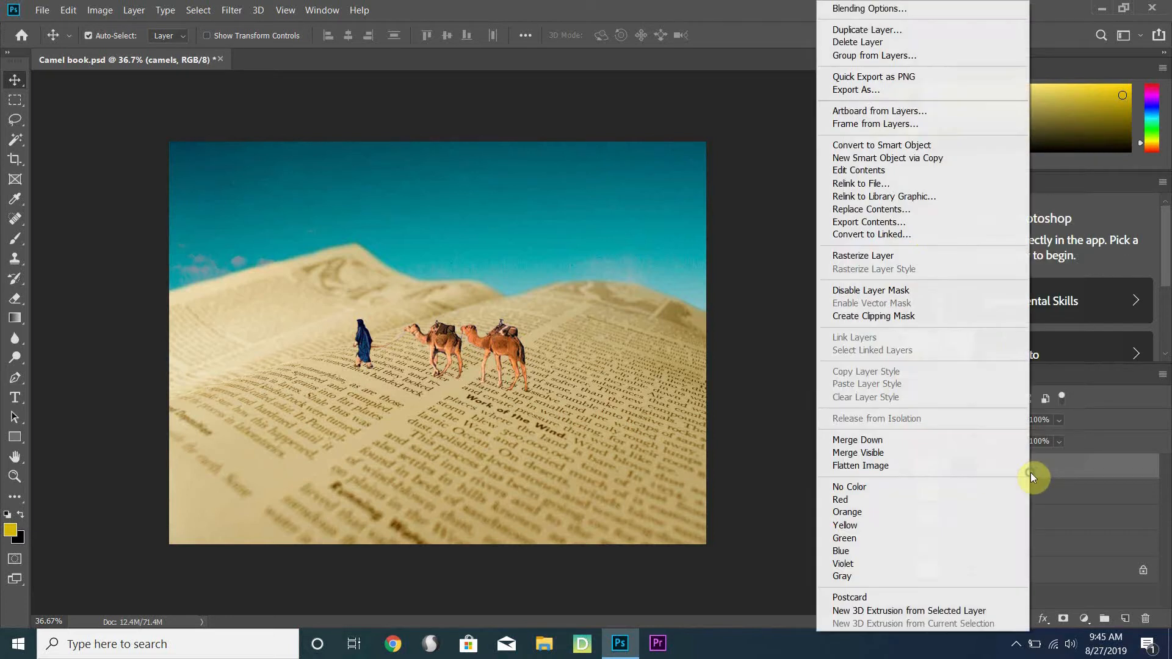
{"action": "left_click", "coordinate": [932, 262]}
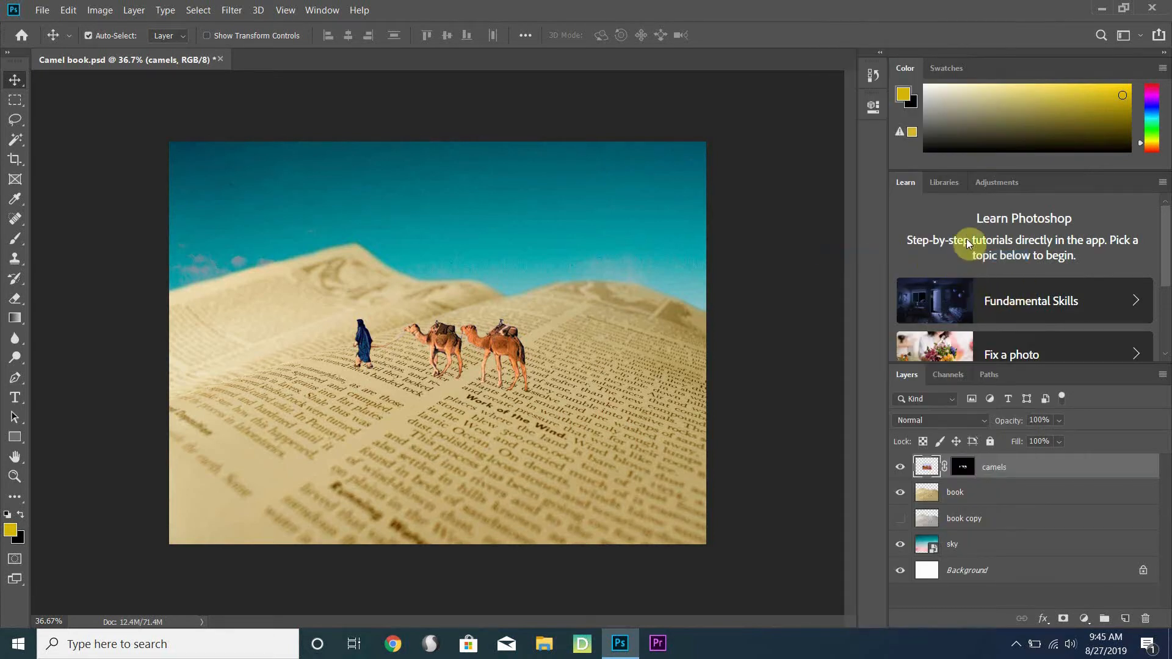
{"action": "right_click", "coordinate": [965, 469]}
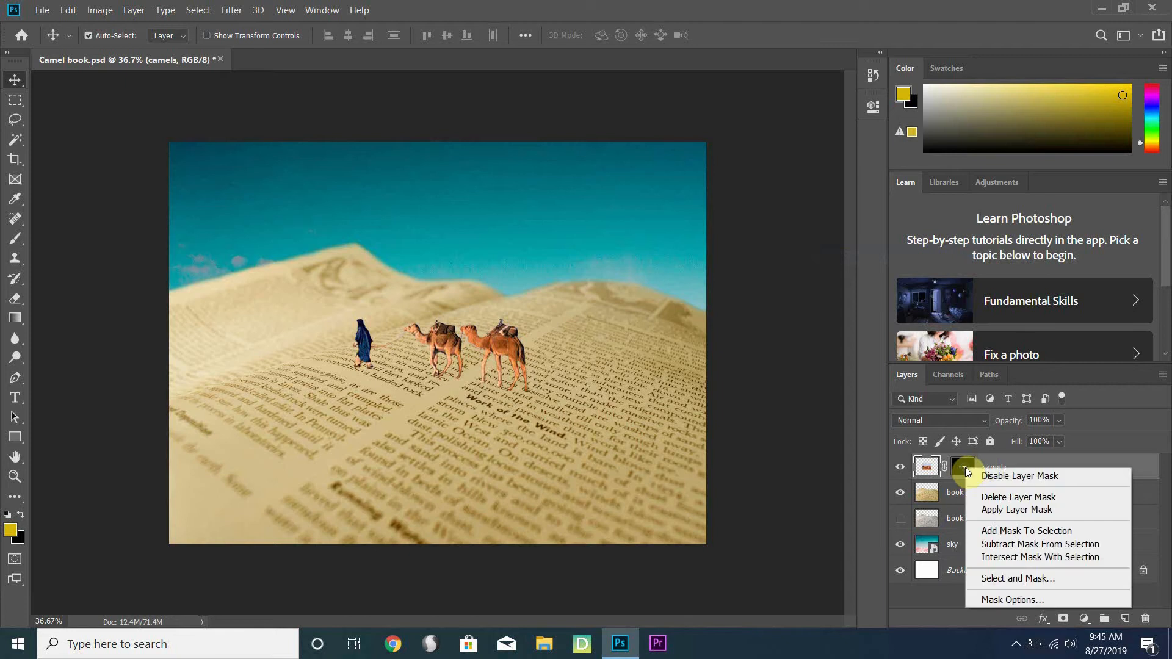
{"action": "left_click", "coordinate": [1008, 511]}
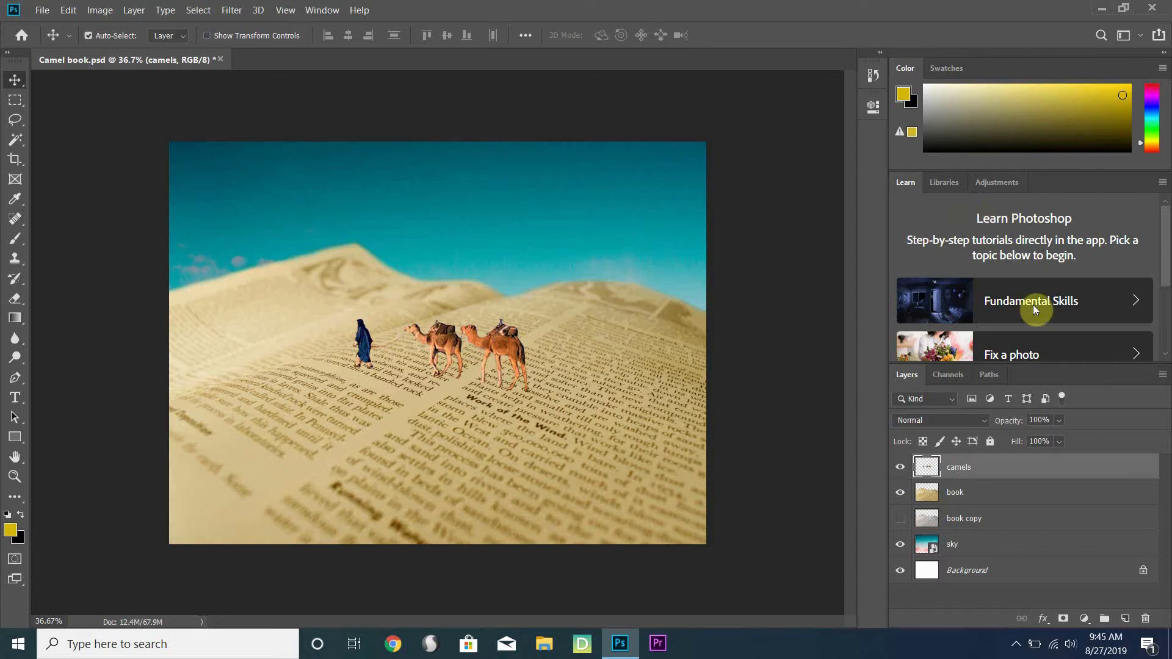
{"action": "left_click", "coordinate": [903, 470]}
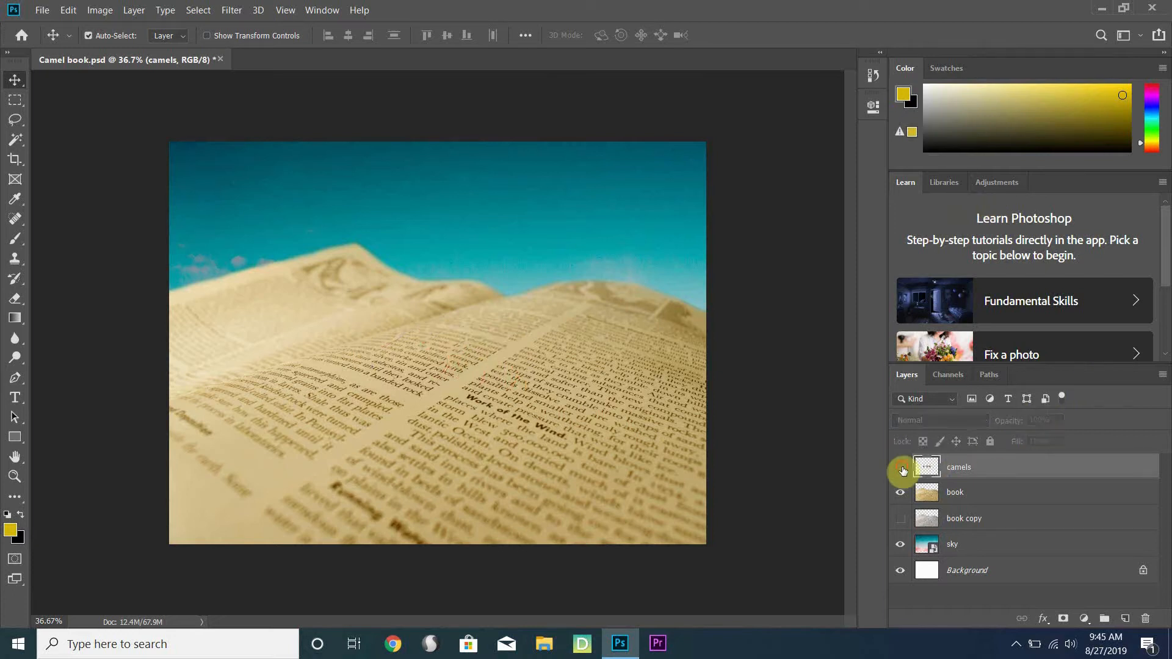
{"action": "left_click", "coordinate": [903, 470]}
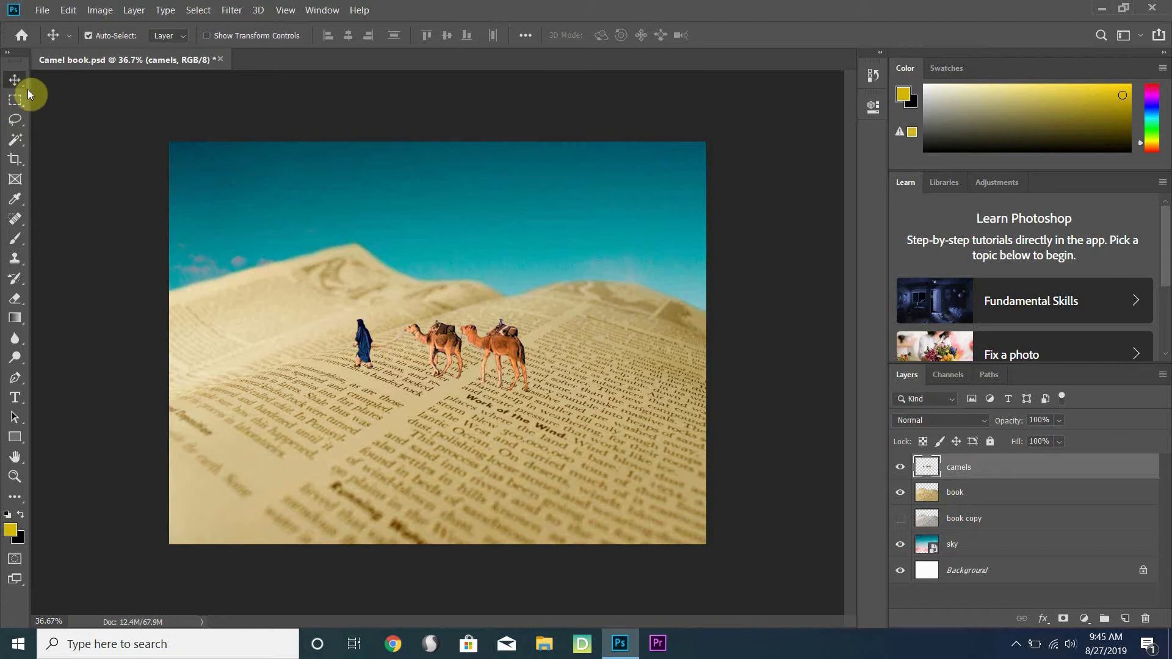
Step: Scale the camels and their leader down to about 78.6% and reposition them slightly higher and farther right on the book
{"action": "left_click_drag", "start_coordinate": [513, 355], "coordinate": [549, 345]}
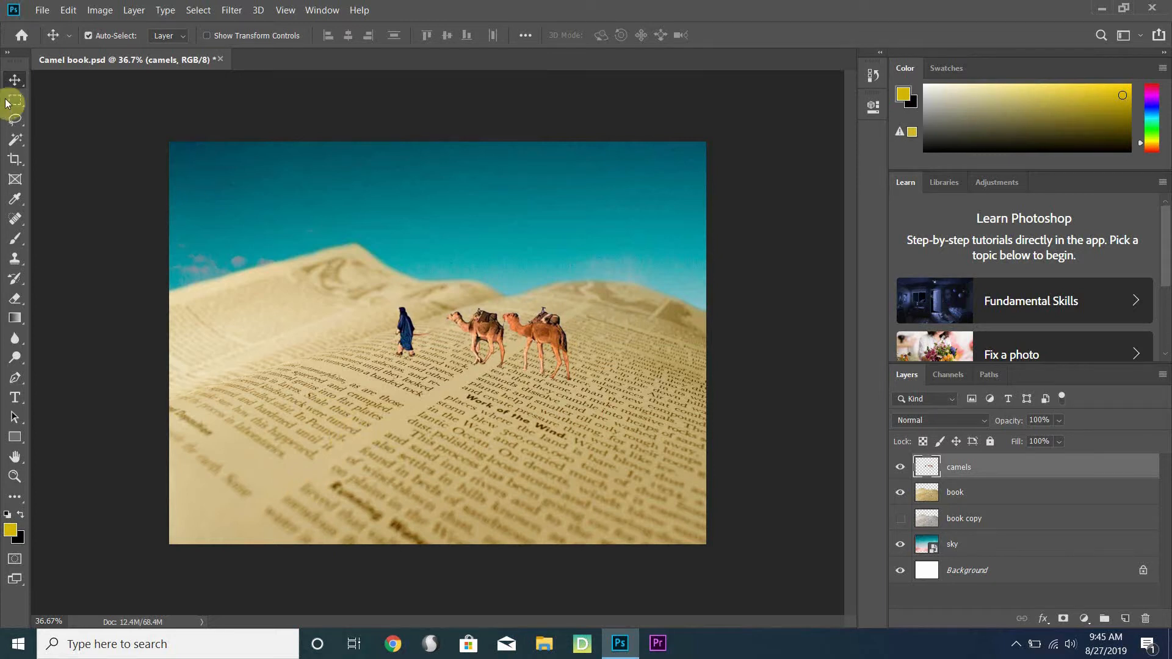
{"action": "left_click", "coordinate": [72, 11]}
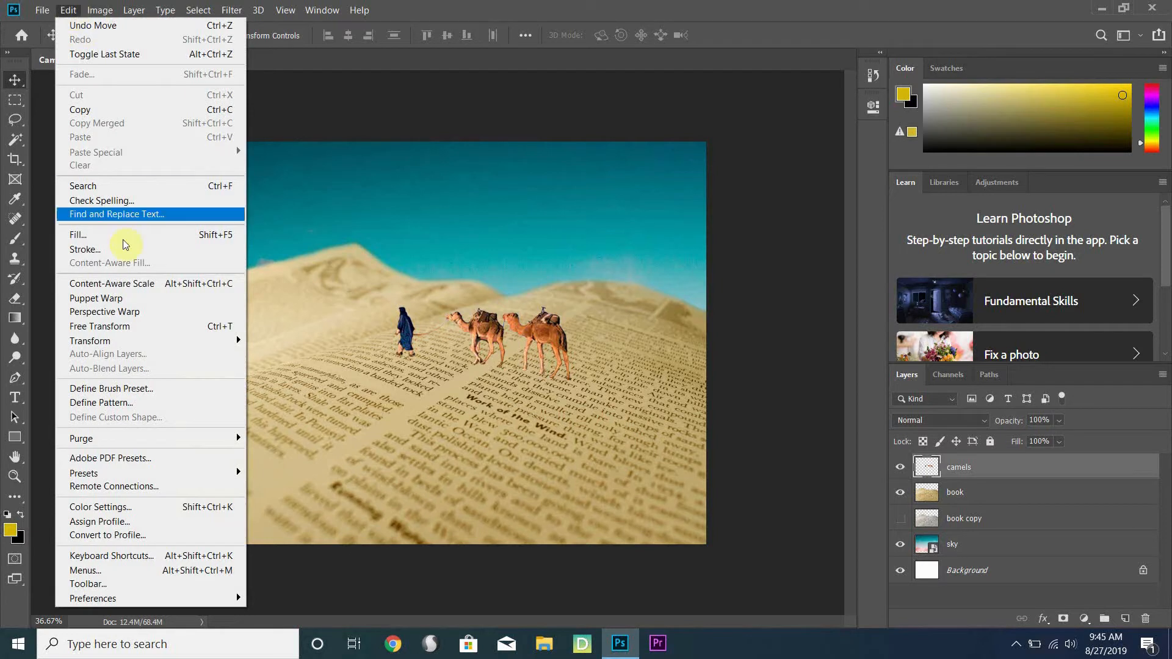
{"action": "mouse_move", "coordinate": [162, 342]}
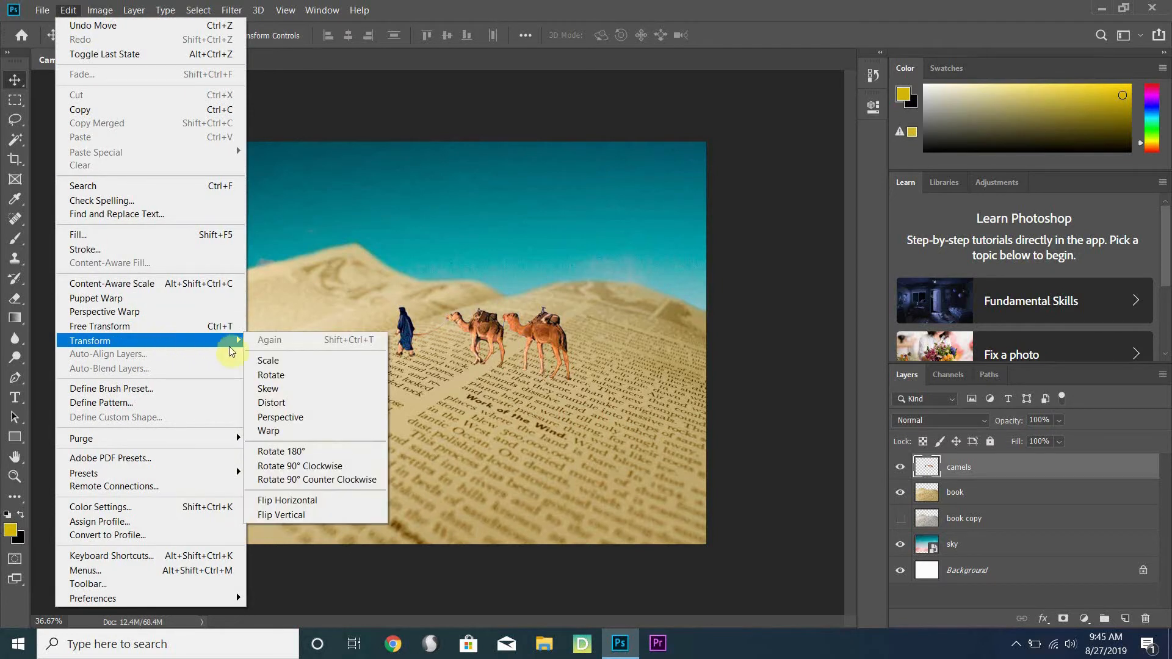
{"action": "left_click", "coordinate": [287, 365]}
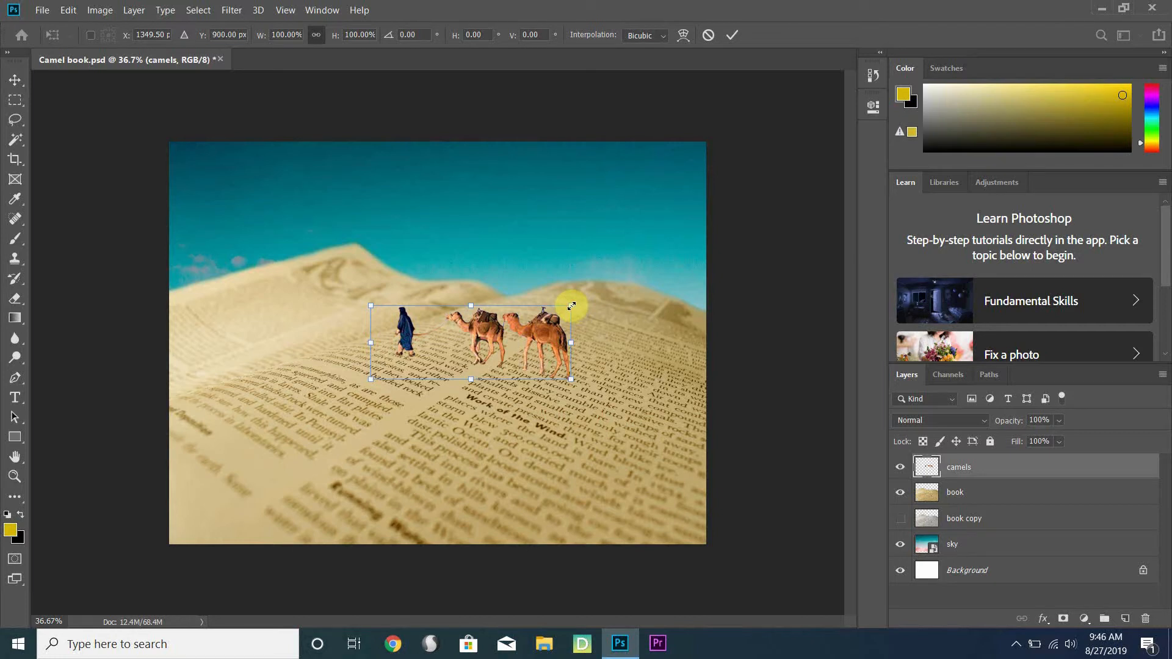
{"action": "left_click_drag", "start_coordinate": [571, 305], "coordinate": [539, 321]}
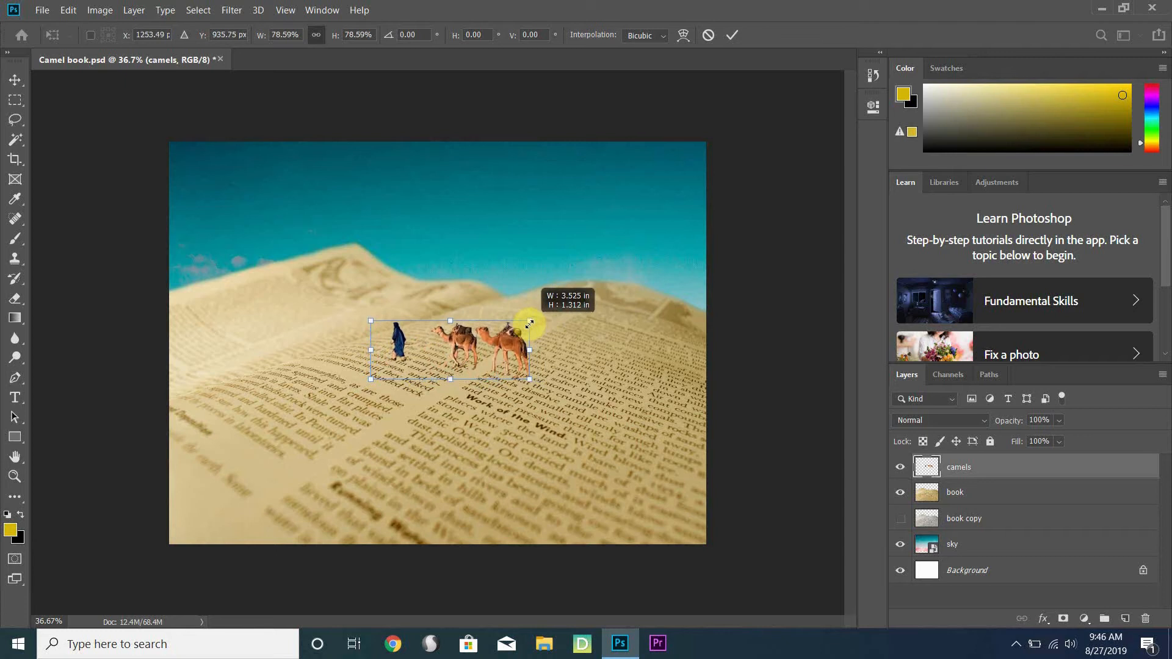
{"action": "mouse_move", "coordinate": [545, 321]}
{"action": "left_mouse_down"}
{"action": "mouse_move", "coordinate": [525, 273]}
{"action": "mouse_move", "coordinate": [436, 244]}
{"action": "mouse_move", "coordinate": [526, 309]}
{"action": "mouse_move", "coordinate": [445, 228]}
{"action": "mouse_move", "coordinate": [536, 364]}
{"action": "mouse_move", "coordinate": [529, 265]}
{"action": "mouse_move", "coordinate": [526, 345]}
{"action": "mouse_move", "coordinate": [565, 384]}
{"action": "mouse_move", "coordinate": [550, 307]}
{"action": "mouse_move", "coordinate": [558, 314]}
{"action": "mouse_move", "coordinate": [556, 334]}
{"action": "mouse_move", "coordinate": [528, 319]}
{"action": "left_mouse_up"}
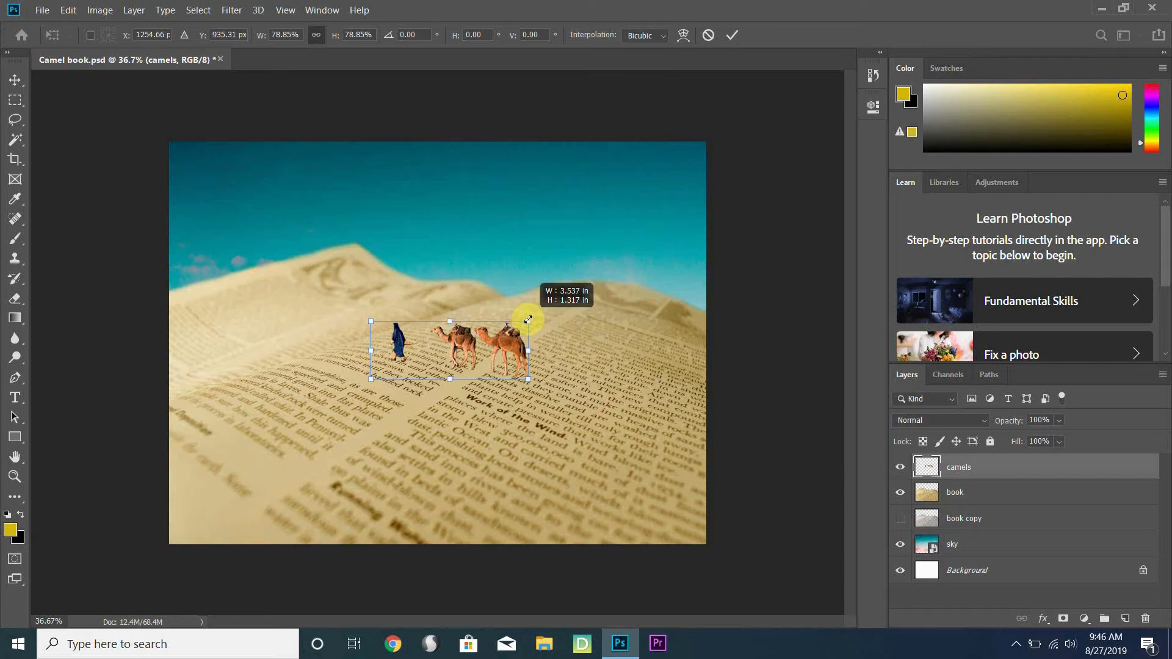
{"action": "left_click_drag", "start_coordinate": [528, 319], "coordinate": [527, 320]}
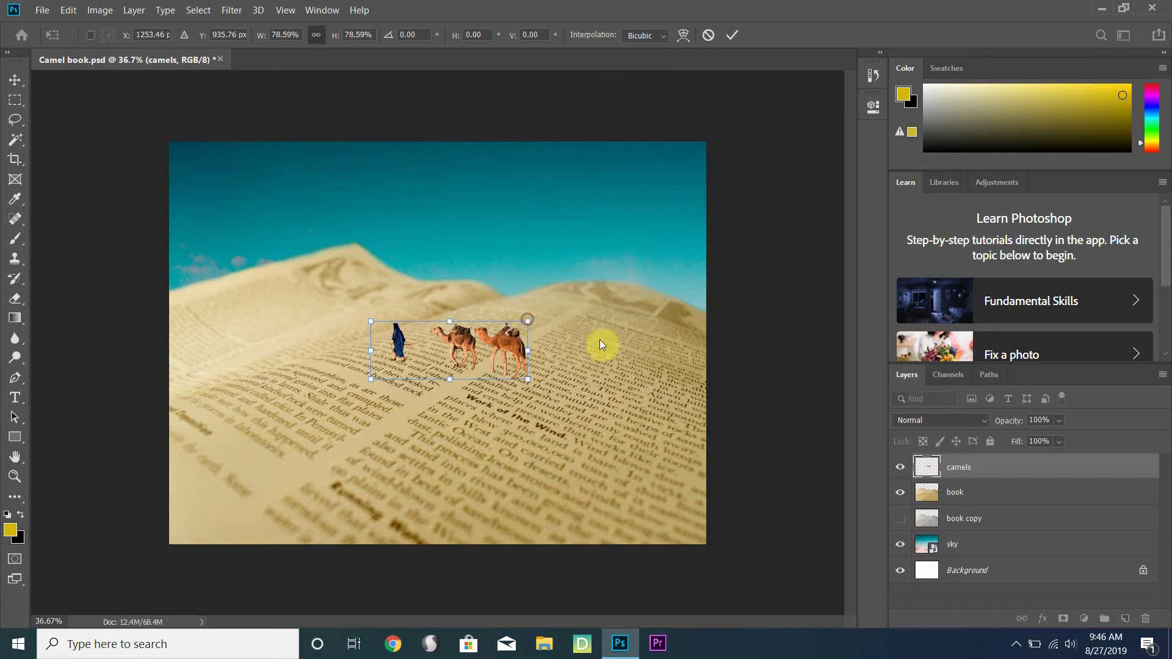
{"action": "left_click", "coordinate": [611, 220]}
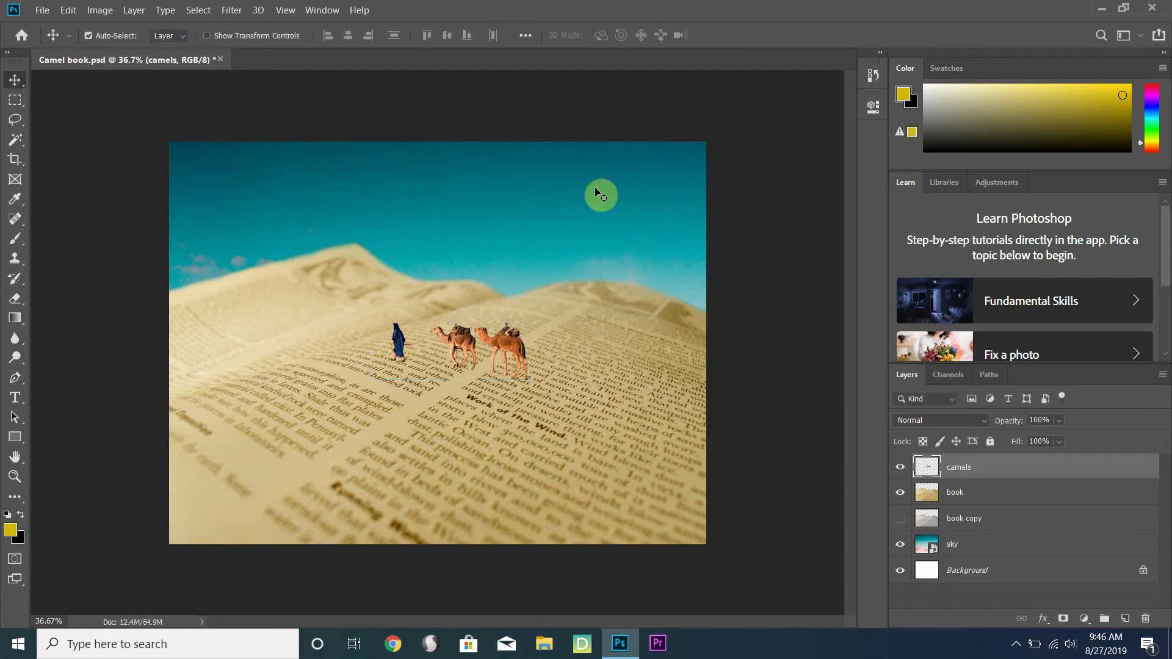
{"action": "mouse_move", "coordinate": [514, 346]}
{"action": "left_mouse_down"}
{"action": "mouse_move", "coordinate": [533, 337]}
{"action": "mouse_move", "coordinate": [514, 345]}
{"action": "left_mouse_up"}
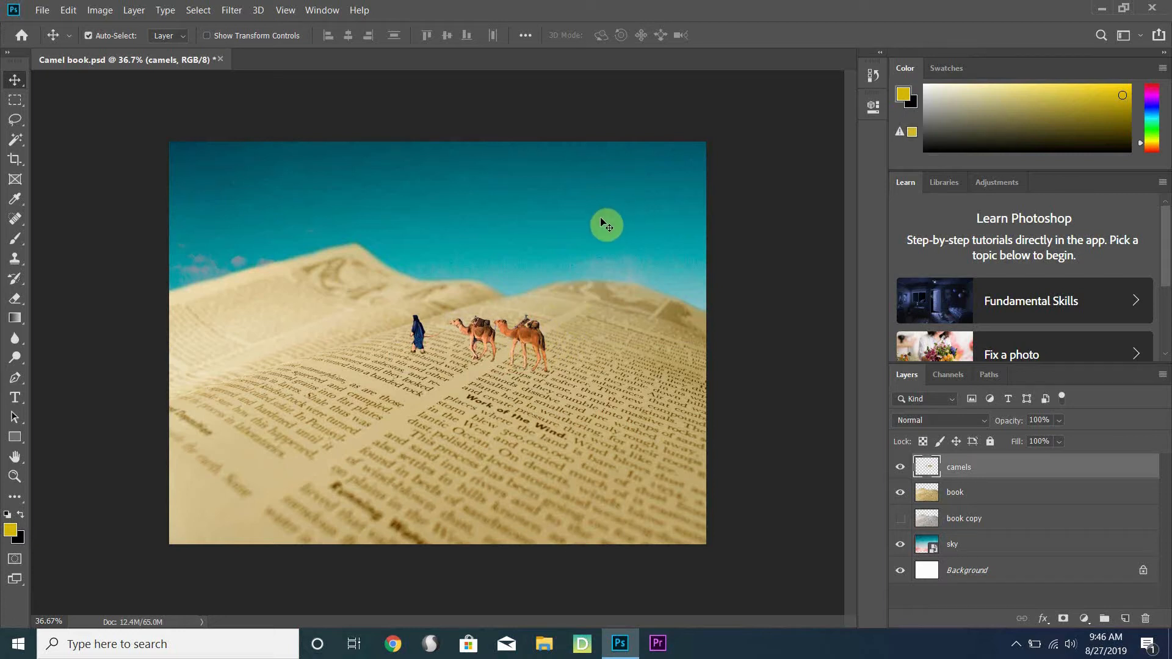
Step: Rotate the camels and their leader about 4.5° clockwise to follow the slope of the page
{"action": "left_click", "coordinate": [69, 10]}
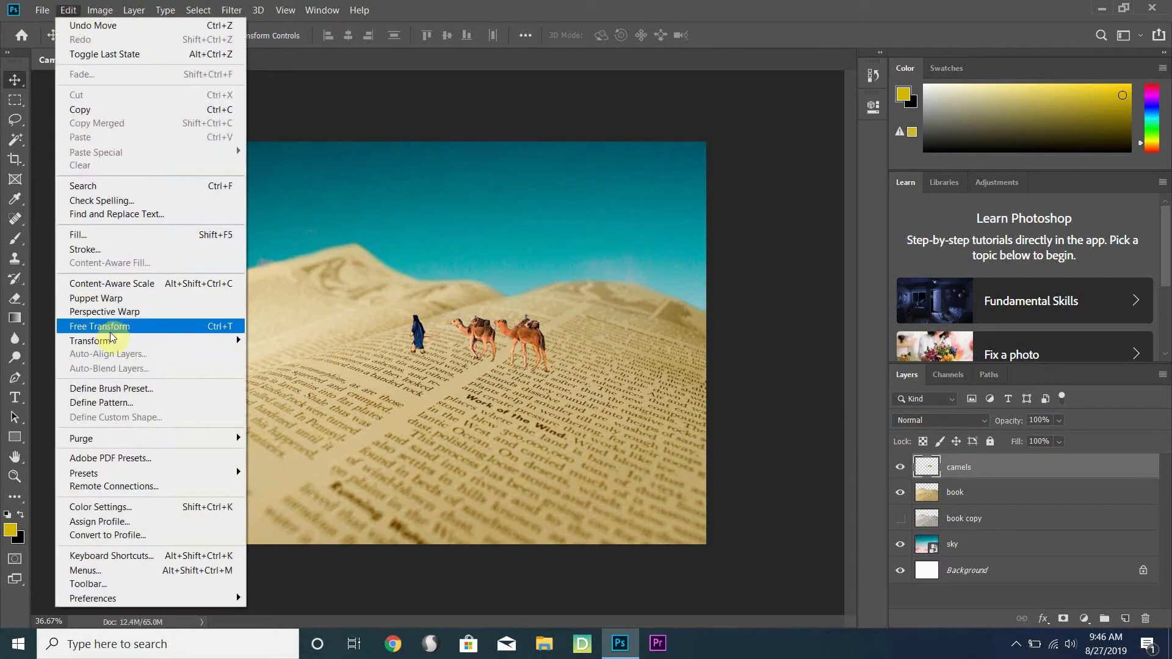
{"action": "mouse_move", "coordinate": [118, 341]}
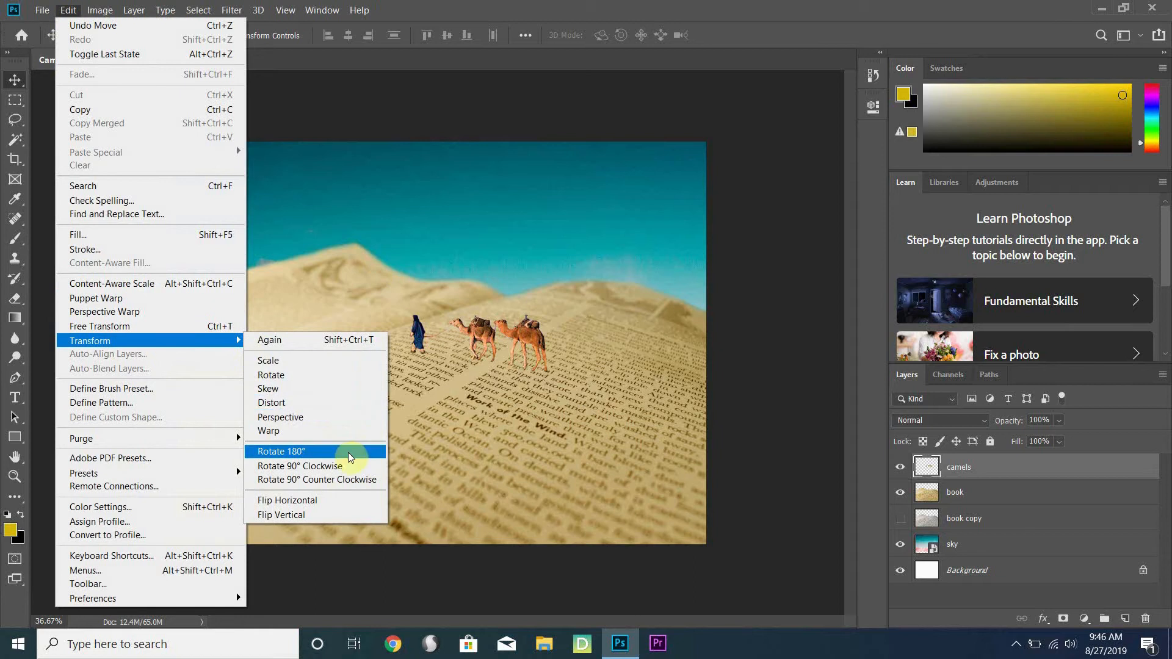
{"action": "left_click", "coordinate": [342, 375]}
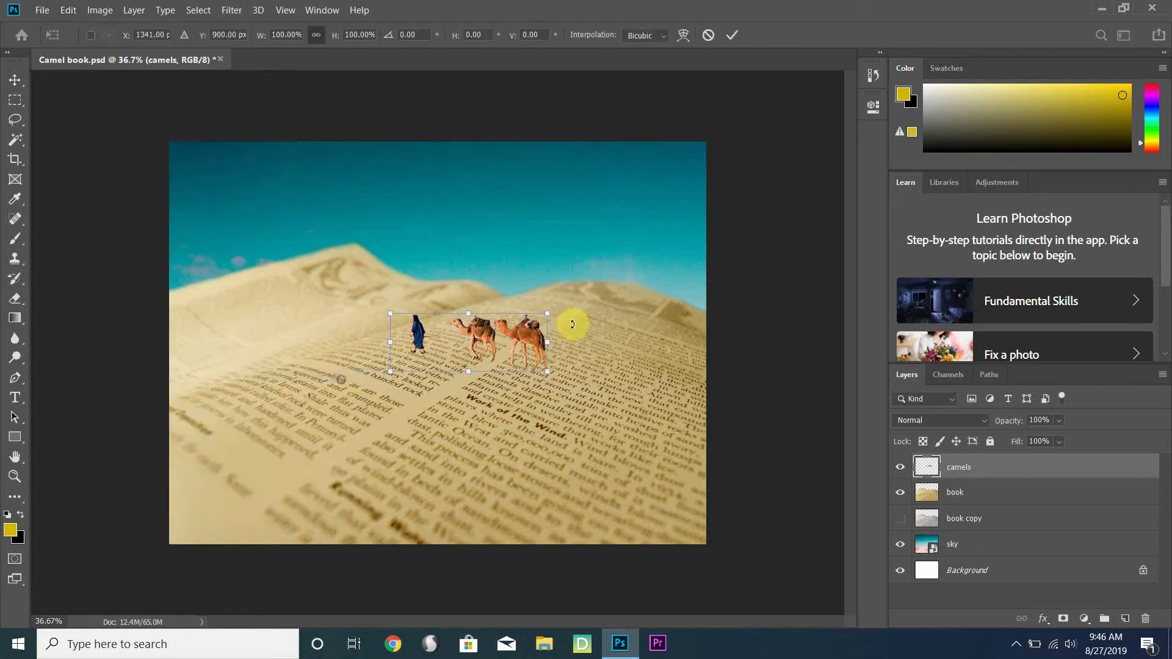
{"action": "left_click_drag", "start_coordinate": [570, 306], "coordinate": [578, 310]}
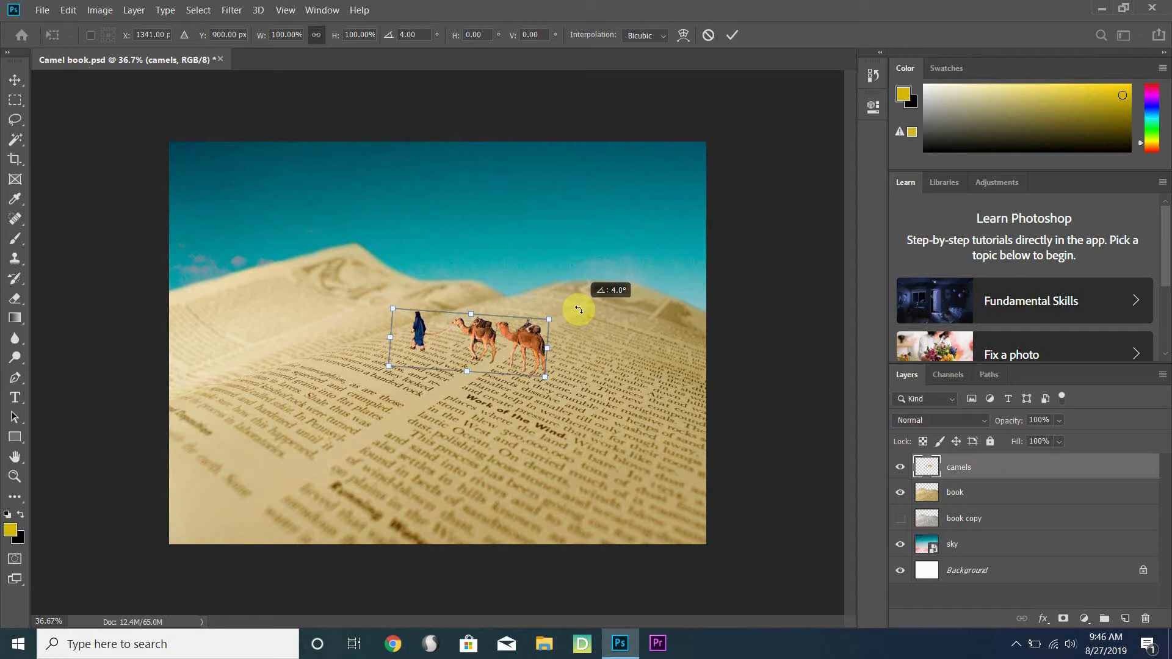
{"action": "left_click_drag", "start_coordinate": [578, 310], "coordinate": [577, 312]}
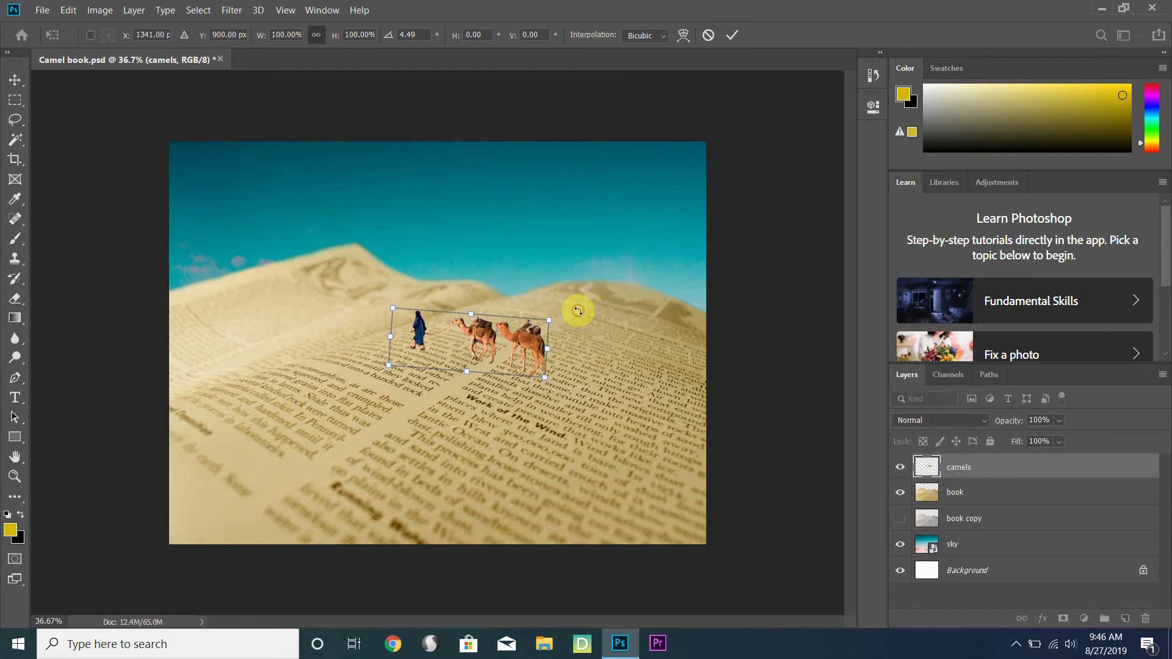
{"action": "key", "text": "Return"}
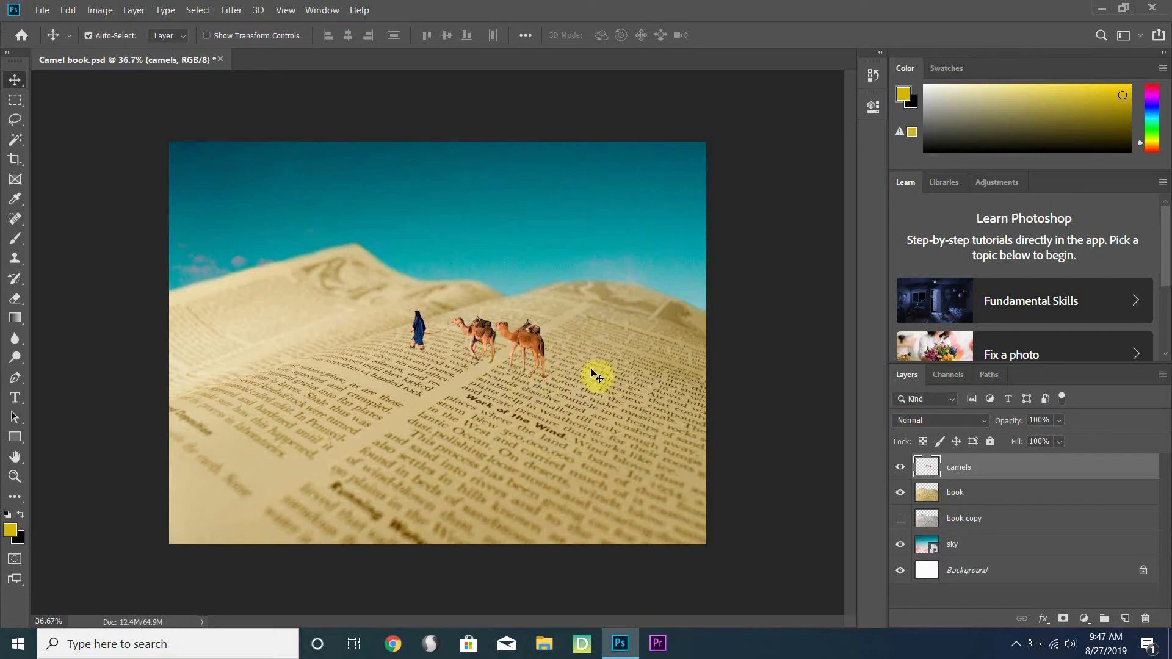
Step: Lasso the rear camel on the camels layer, then cut and paste it onto its own layer
{"action": "left_click", "coordinate": [15, 120]}
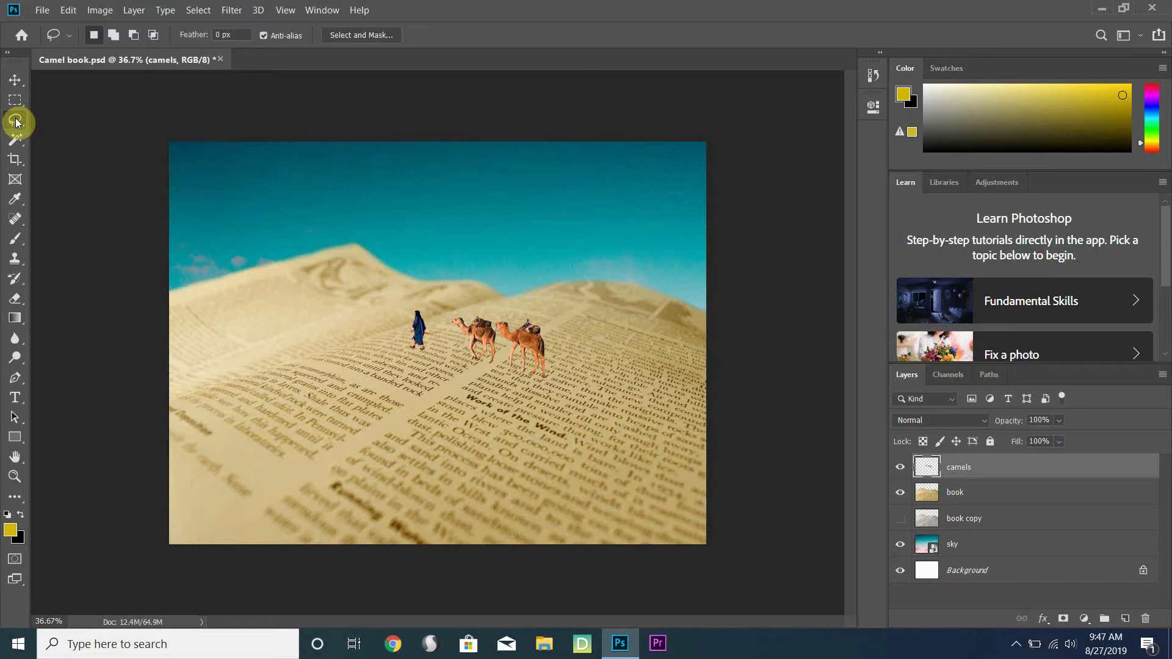
{"action": "left_click", "coordinate": [15, 477]}
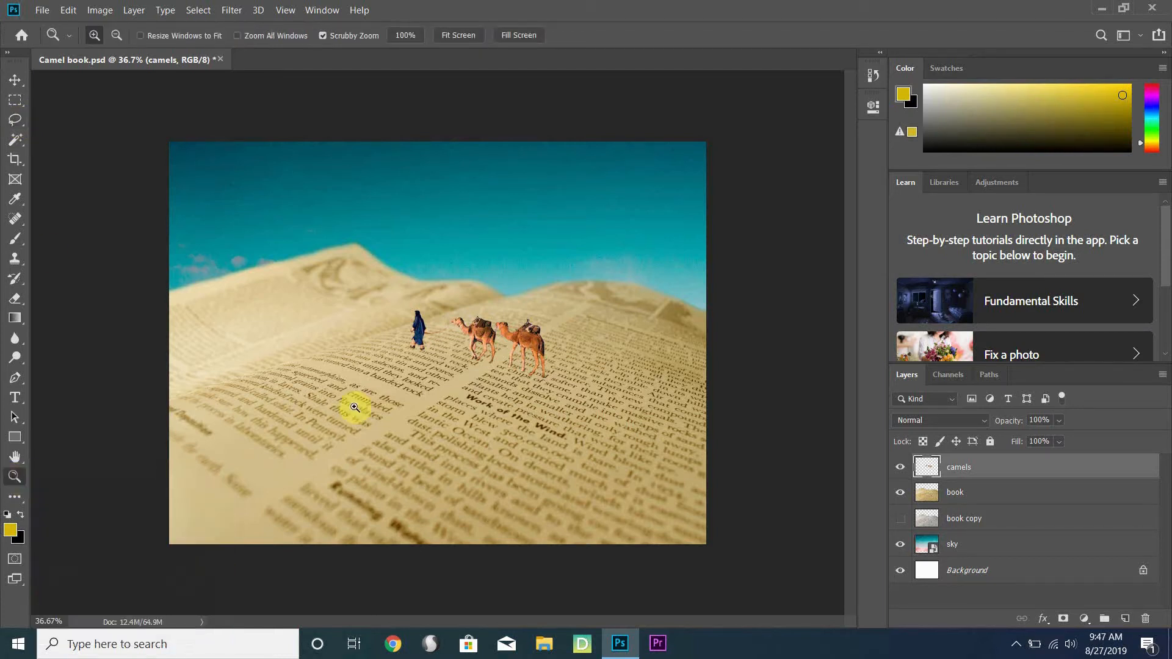
{"action": "left_click_drag", "start_coordinate": [425, 360], "coordinate": [521, 335]}
{"action": "scroll", "coordinate": [501, 355], "scroll_direction": "right", "scroll_amount": 1}
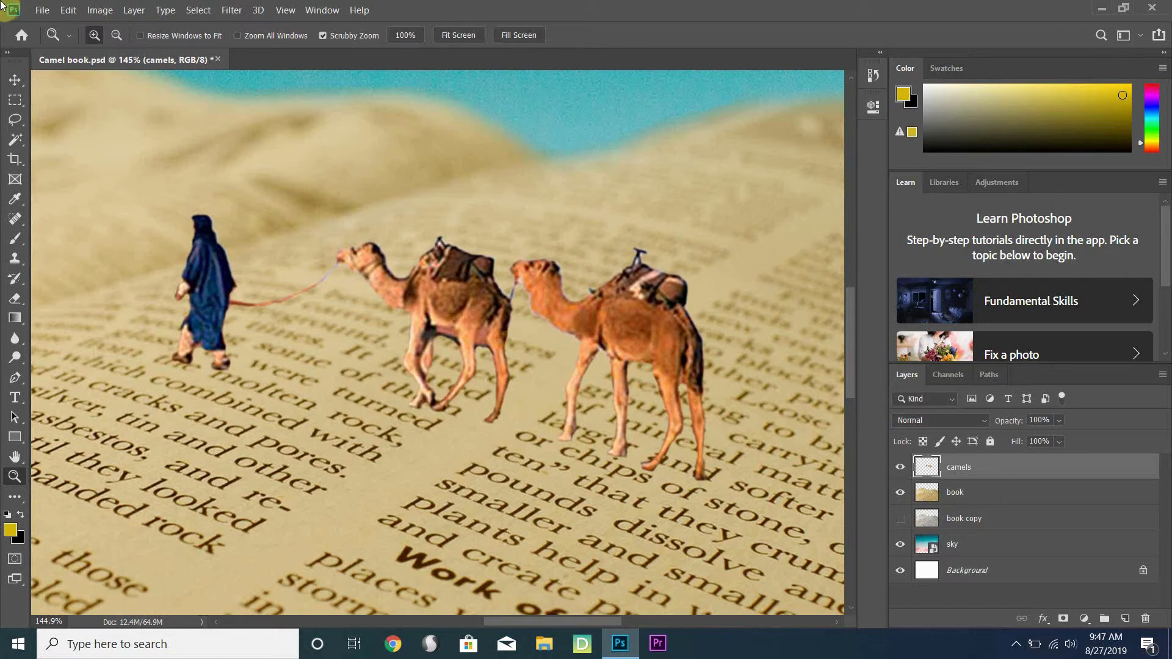
{"action": "left_click", "coordinate": [15, 119]}
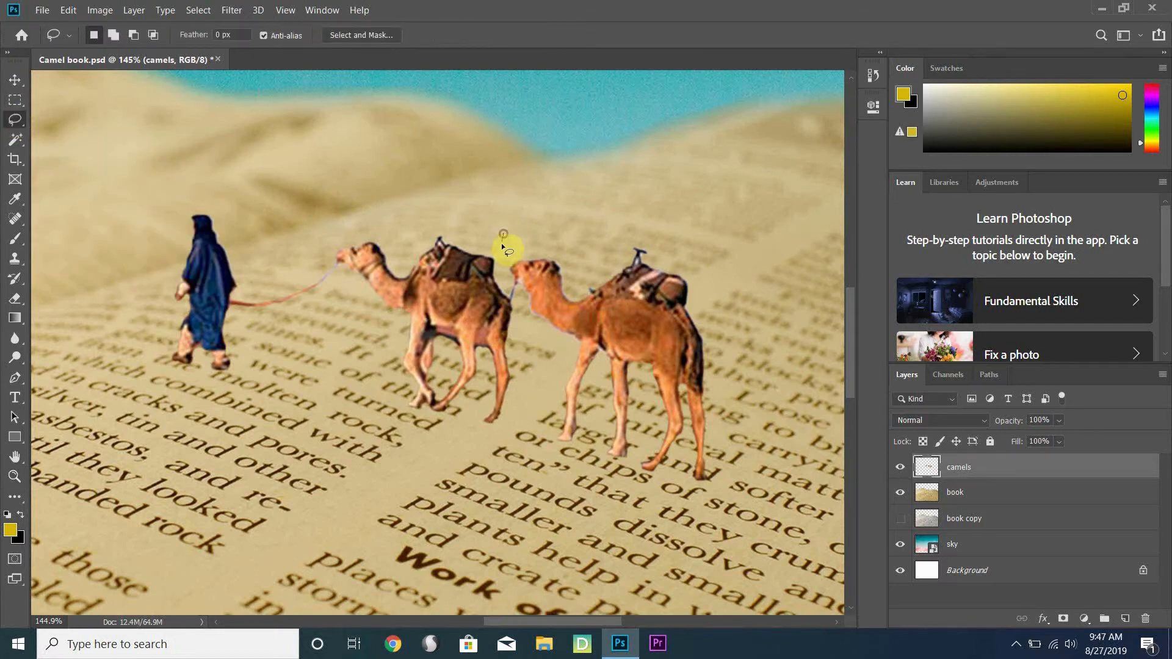
{"action": "left_click_drag", "start_coordinate": [519, 300], "coordinate": [534, 373]}
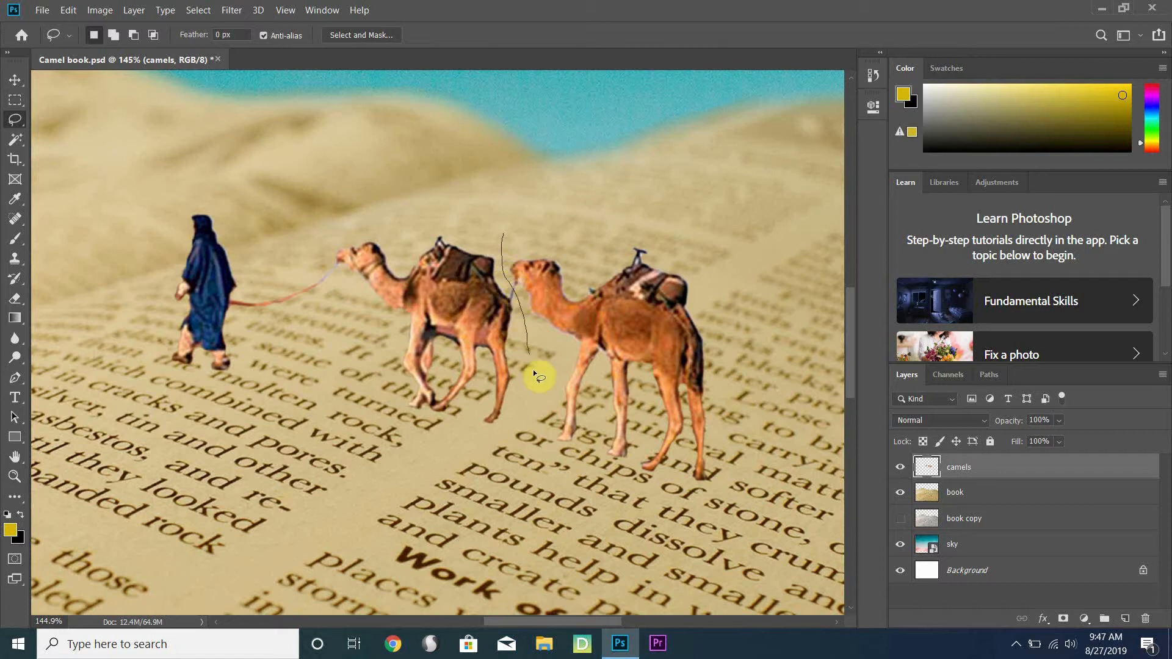
{"action": "mouse_move", "coordinate": [735, 283]}
{"action": "left_mouse_down"}
{"action": "mouse_move", "coordinate": [720, 218]}
{"action": "mouse_move", "coordinate": [577, 183]}
{"action": "mouse_move", "coordinate": [503, 237]}
{"action": "left_mouse_up"}
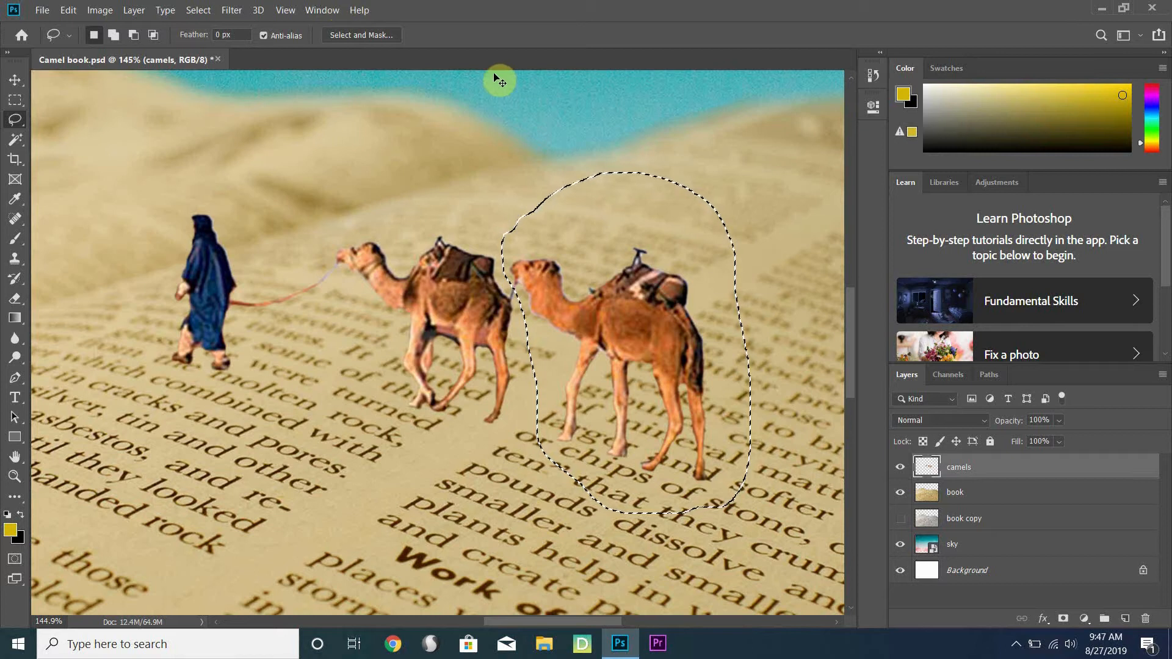
{"action": "key", "text": "ctrl+x"}
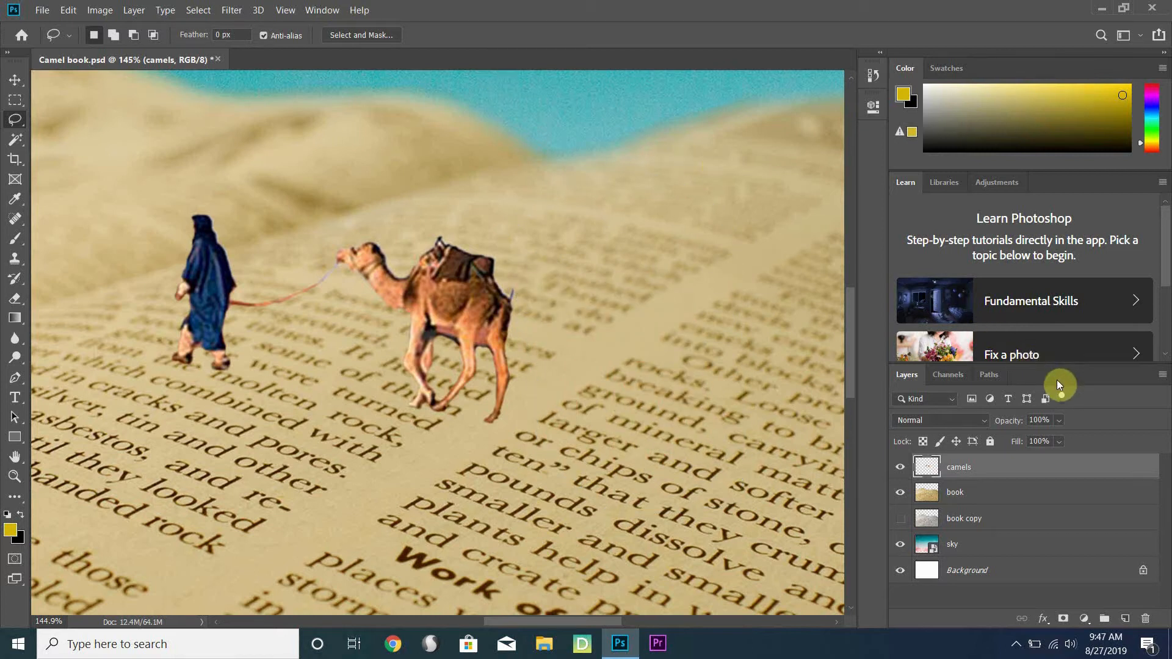
{"action": "key", "text": "ctrl+v"}
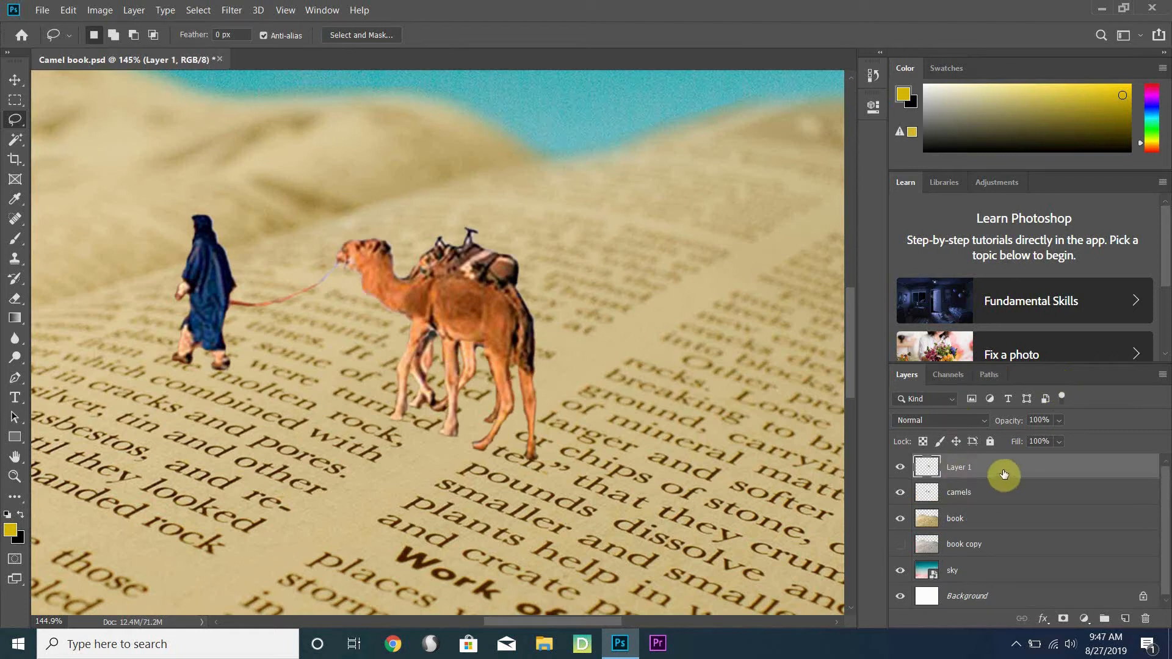
Step: Move the pasted camel a short distance behind the front camel and rotate it about 1° counterclockwise
{"action": "left_click", "coordinate": [15, 80]}
{"action": "left_click_drag", "start_coordinate": [467, 303], "coordinate": [680, 354]}
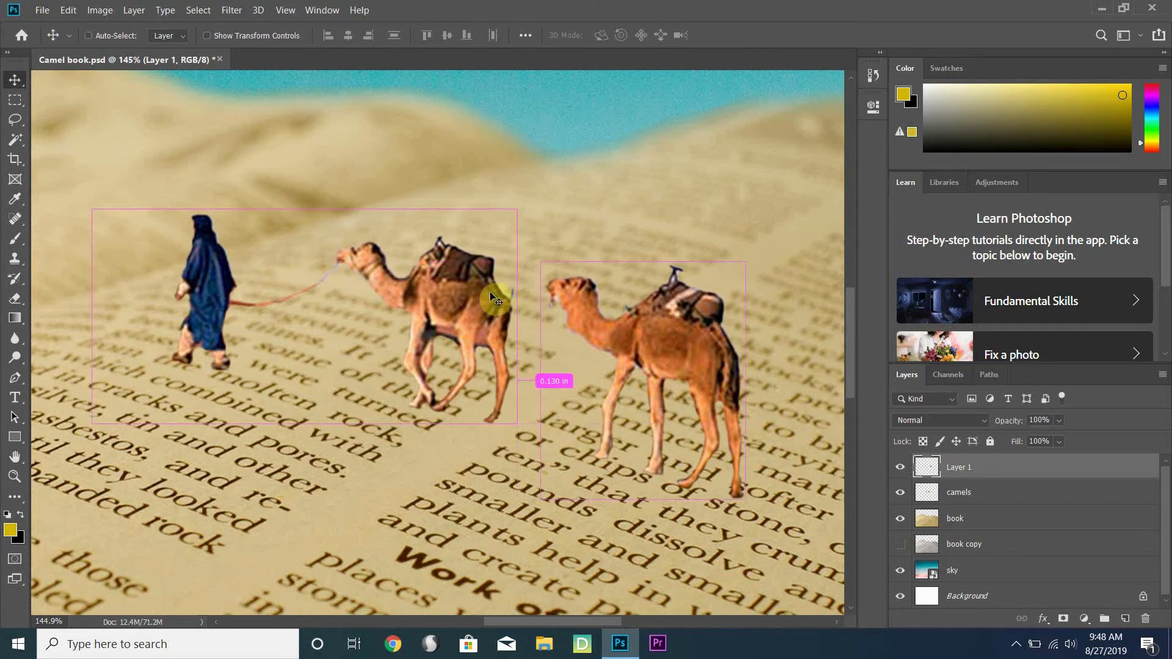
{"action": "key", "text": "ctrl+t"}
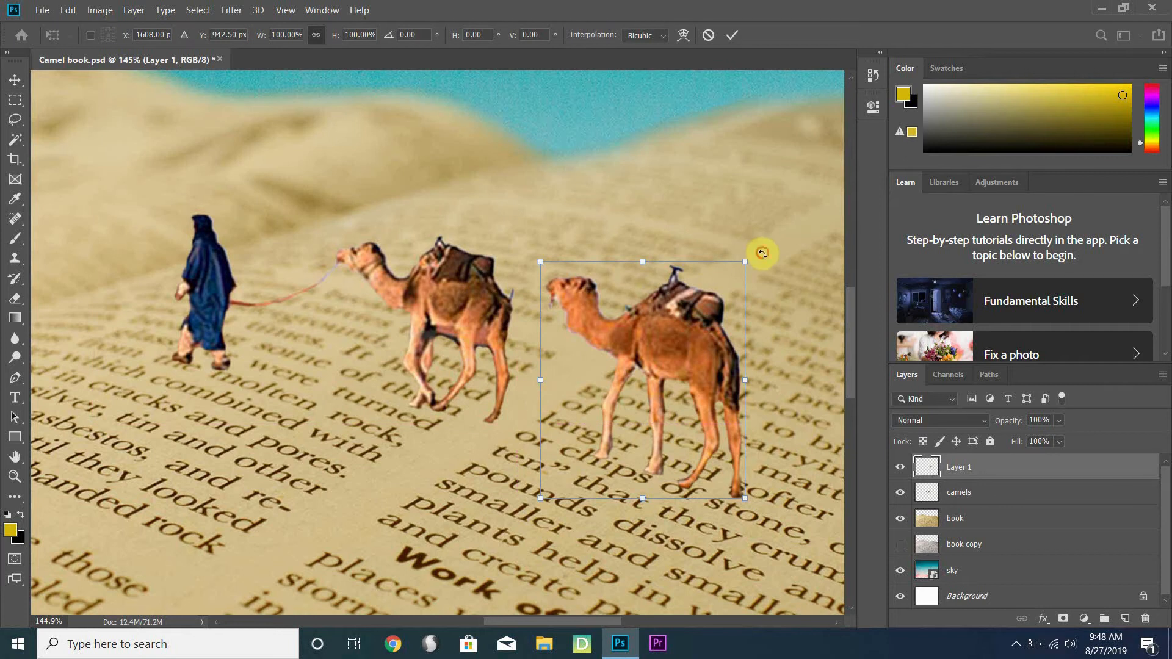
{"action": "left_click_drag", "start_coordinate": [761, 250], "coordinate": [763, 245]}
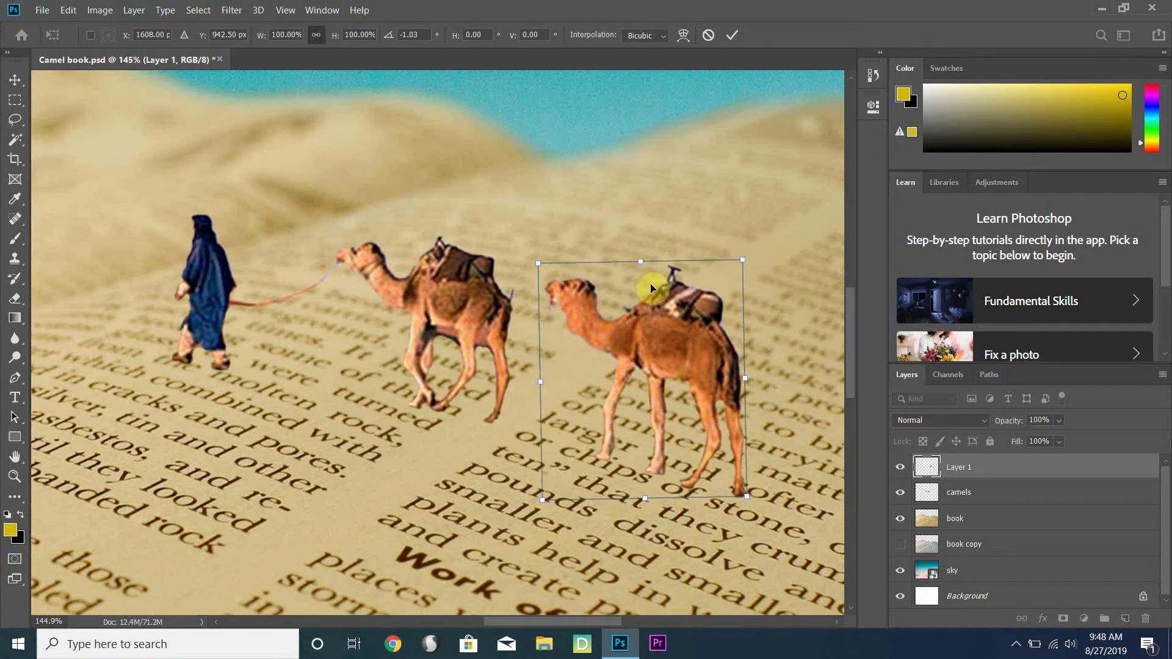
{"action": "key", "text": "Return"}
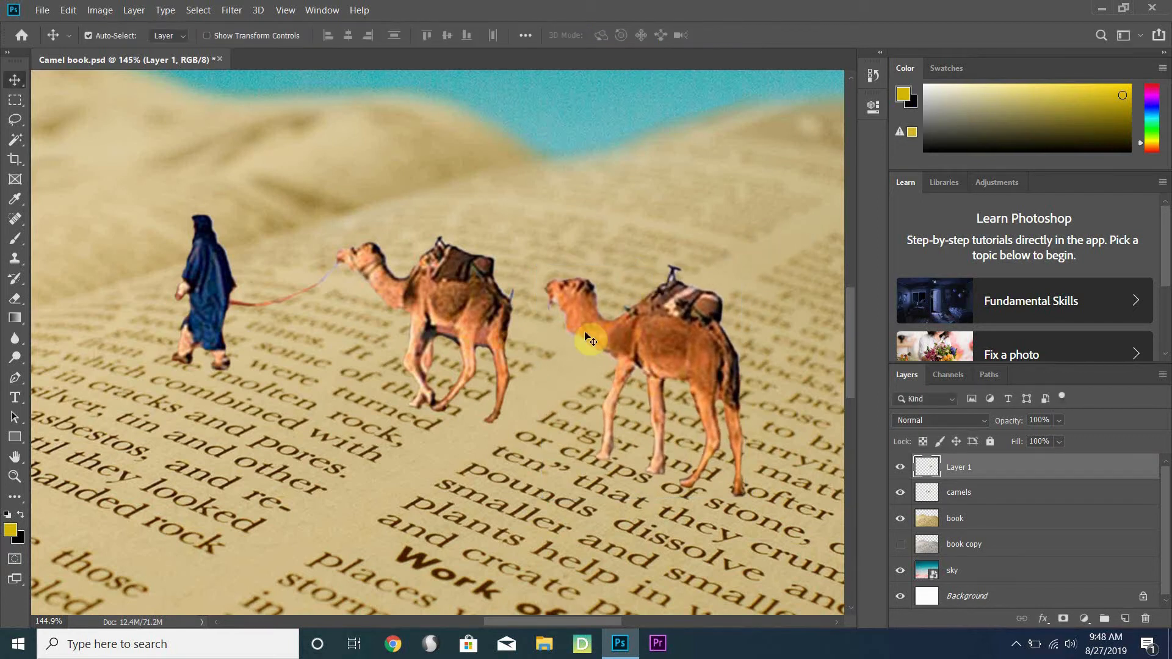
Step: Erase the leftover rope bits at the rear camel's mouth and, on the camels layer, at the front camel's rump
{"action": "scroll", "coordinate": [542, 272], "scroll_direction": "up", "scroll_amount": 5}
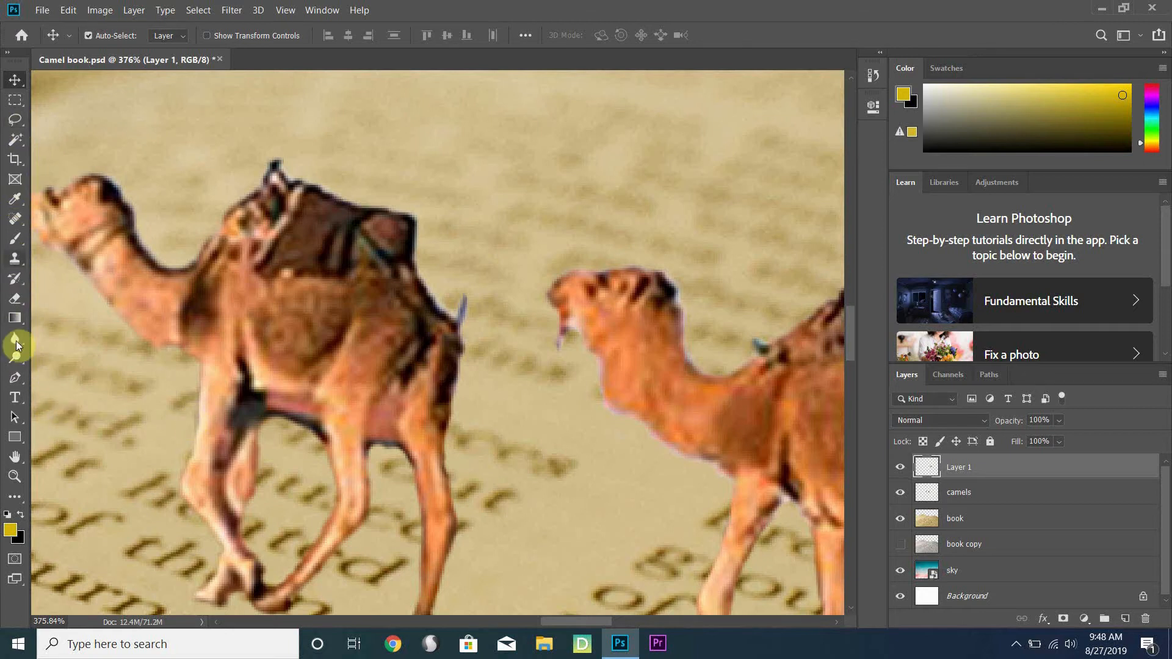
{"action": "left_click", "coordinate": [19, 305]}
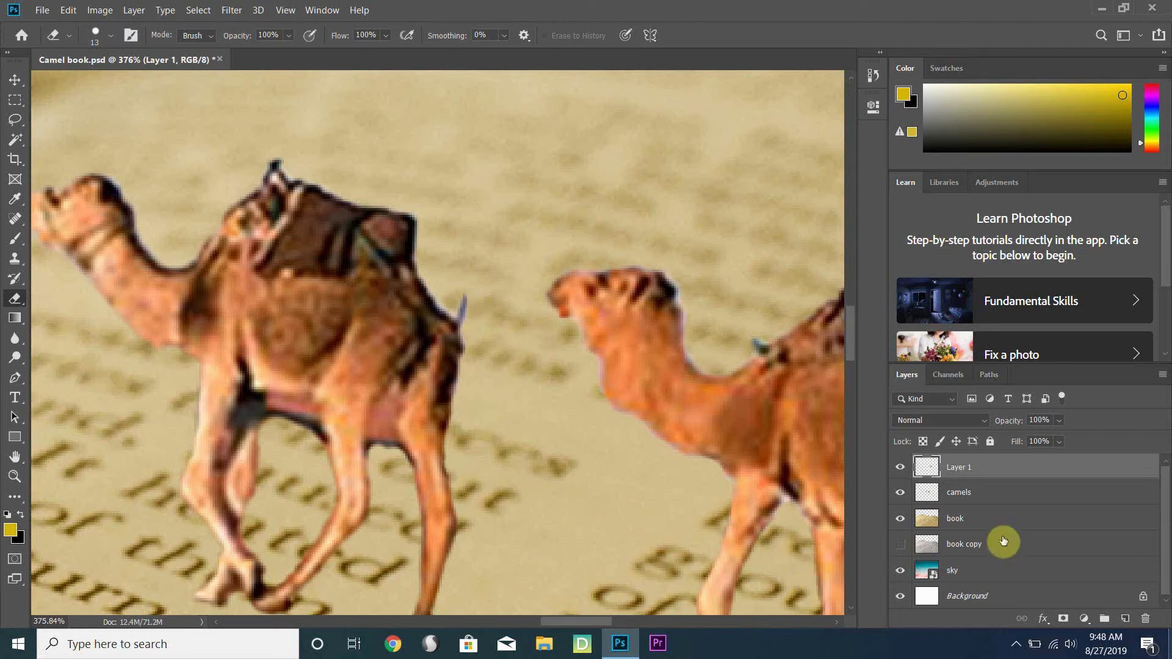
{"action": "left_click", "coordinate": [975, 496]}
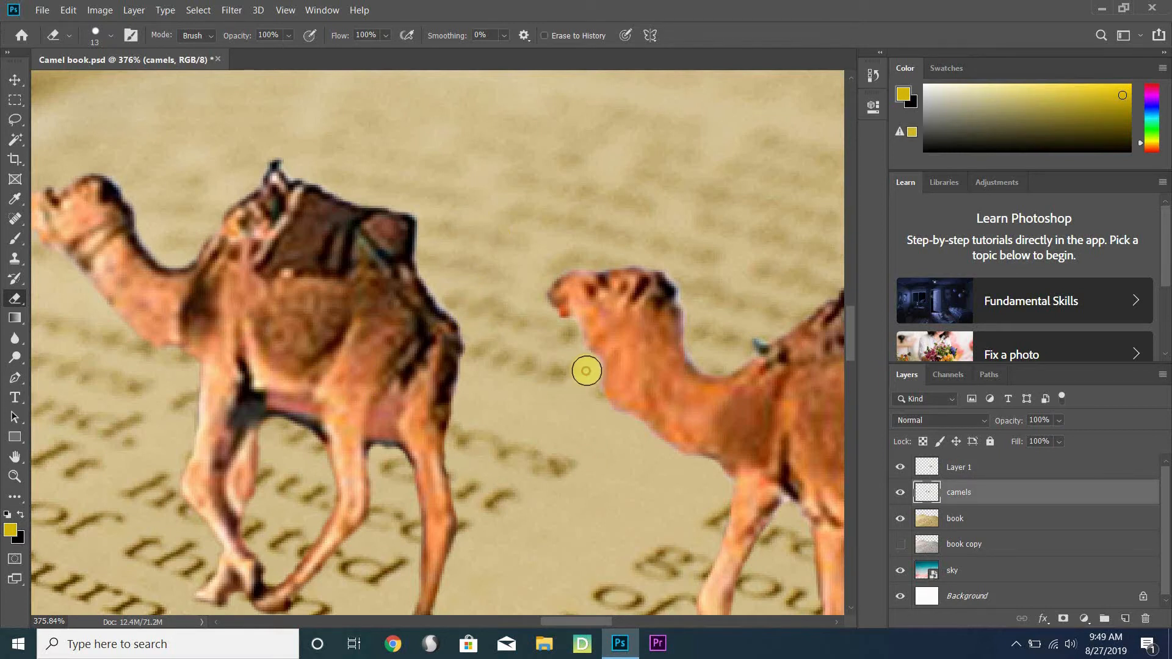
Step: Rename the separated camel's layer to "one camel"
{"action": "left_click", "coordinate": [968, 471]}
{"action": "double_click", "coordinate": [968, 469]}
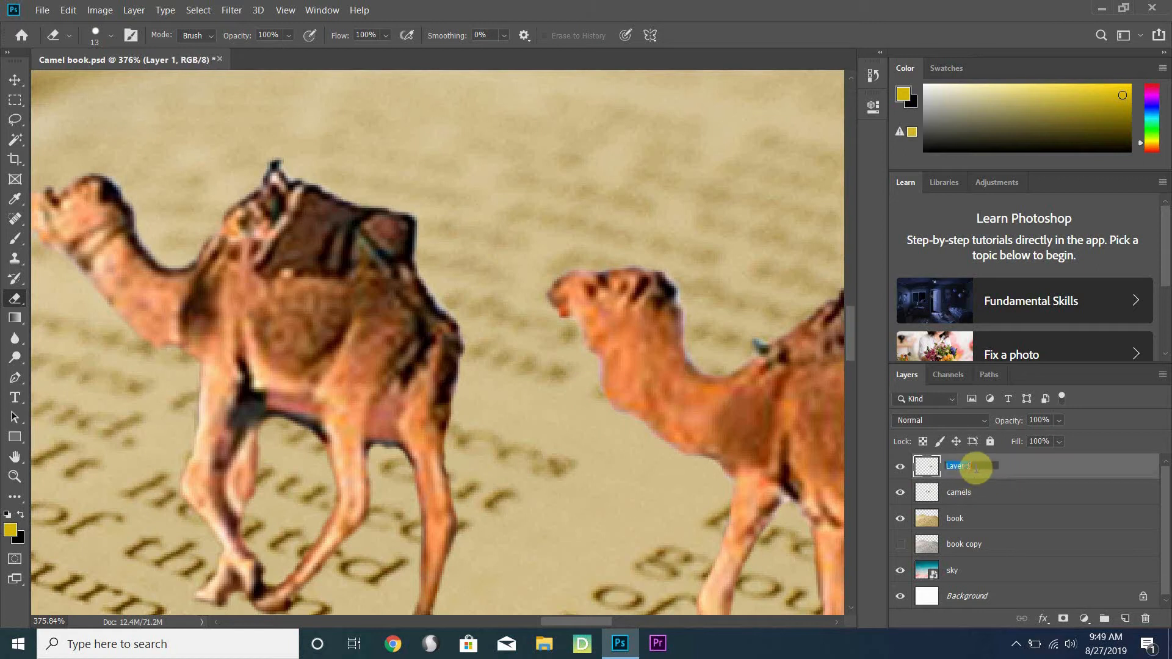
{"action": "type", "text": "one camel"}
{"action": "key", "text": "Return"}
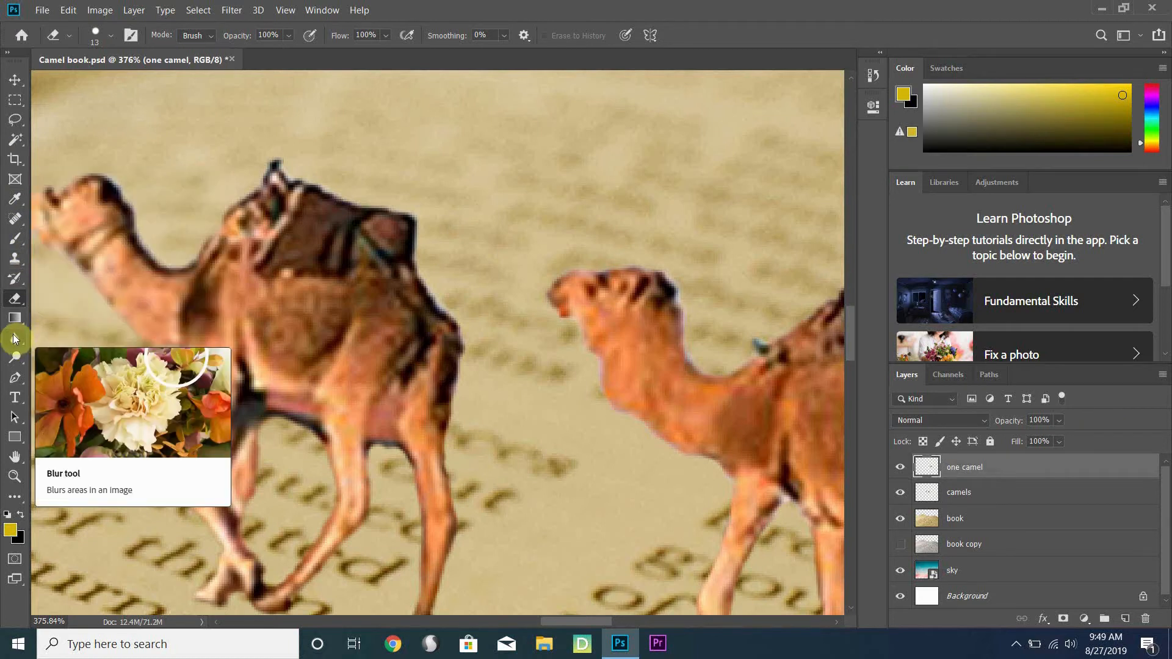
Step: Draw a sagging Pen path from the front camel's rump to the rear camel's mouth, and set the foreground color to dark olive
{"action": "left_click", "coordinate": [15, 380]}
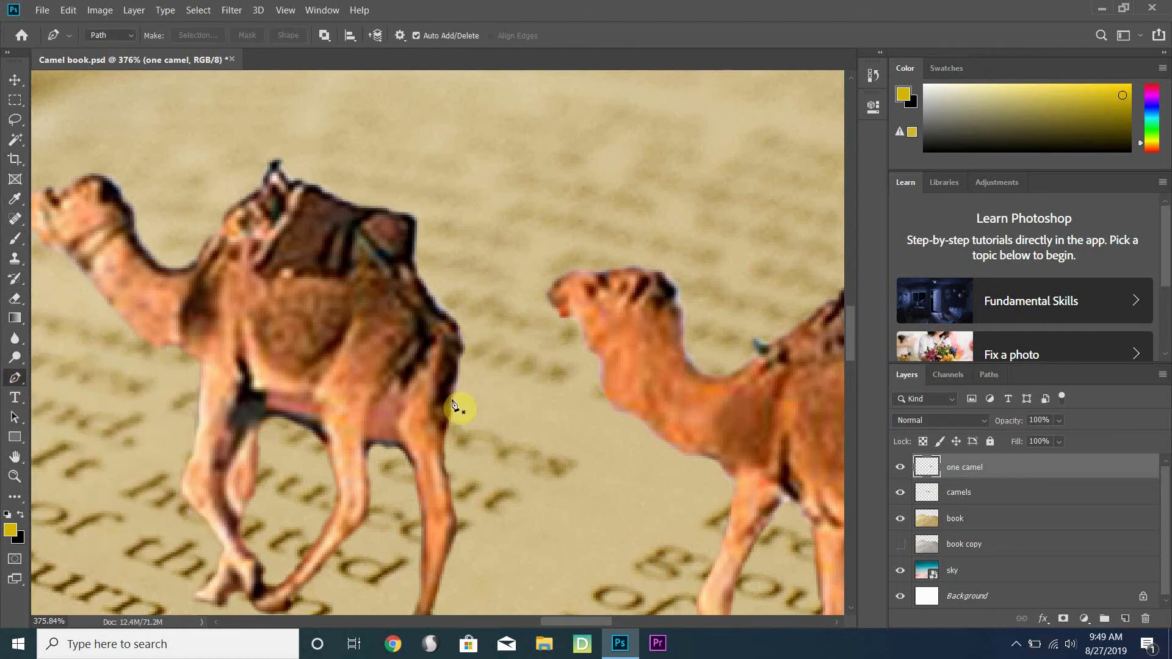
{"action": "left_click", "coordinate": [459, 330]}
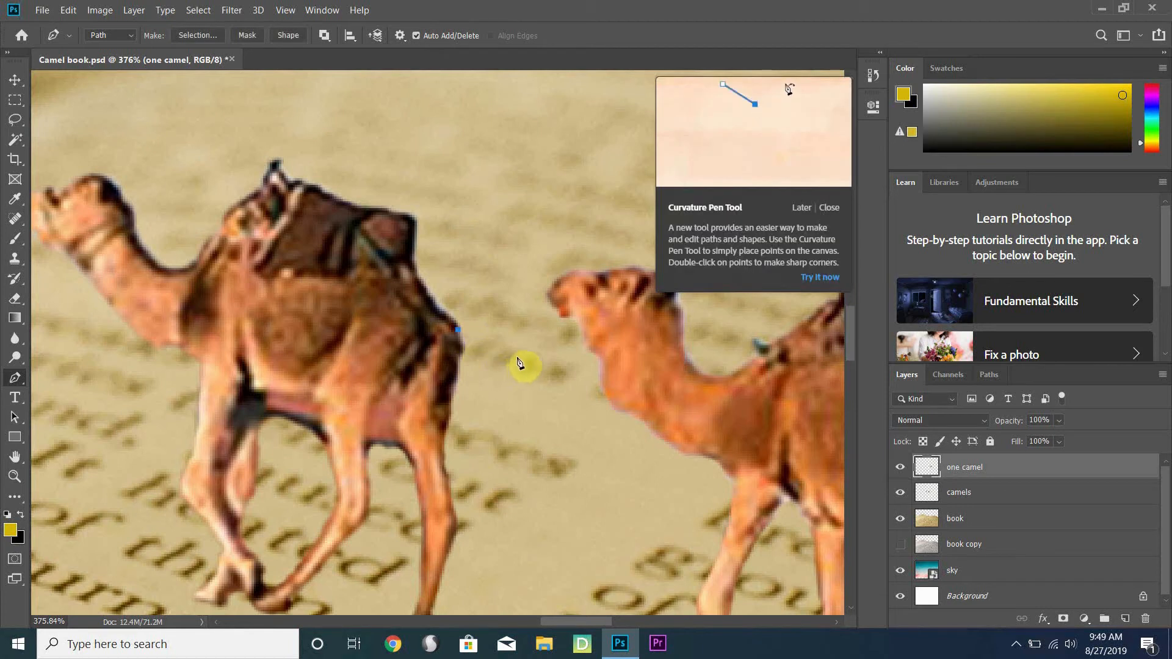
{"action": "left_click_drag", "start_coordinate": [513, 357], "coordinate": [552, 358]}
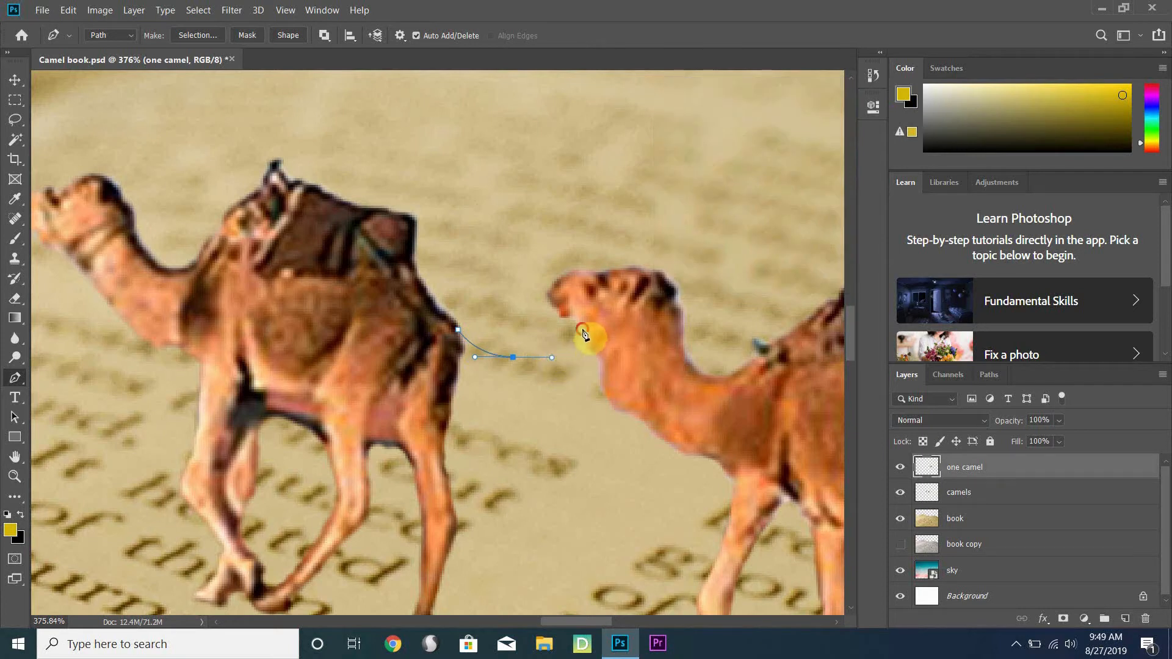
{"action": "left_click_drag", "start_coordinate": [583, 329], "coordinate": [591, 319]}
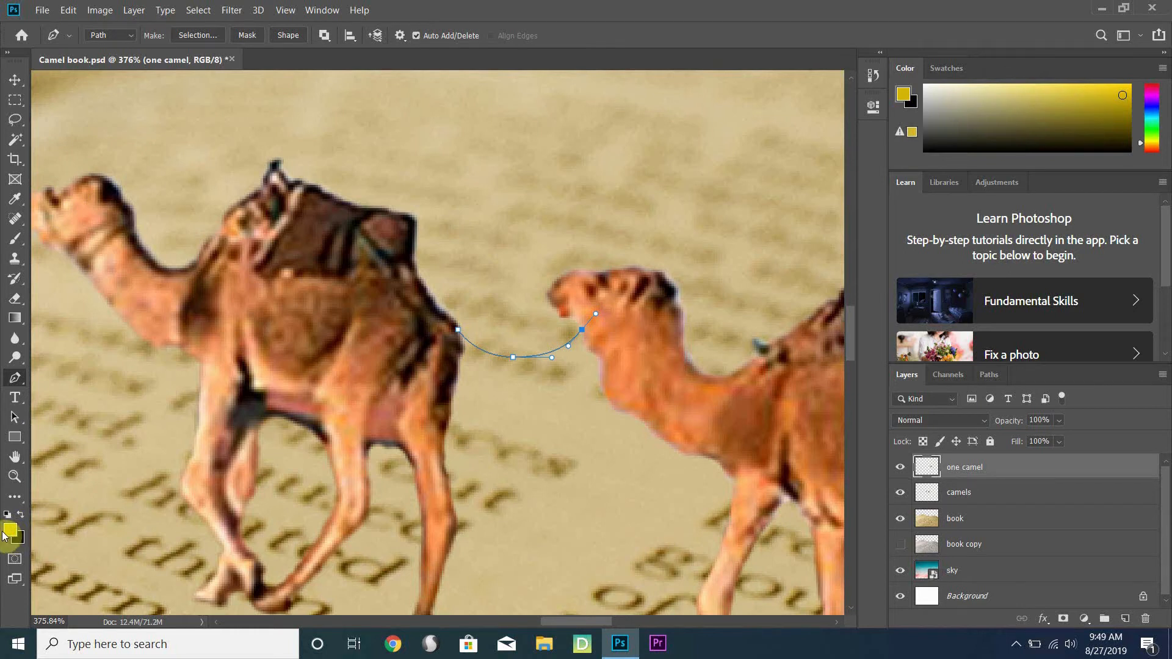
{"action": "mouse_move", "coordinate": [1037, 106]}
{"action": "left_mouse_down"}
{"action": "mouse_move", "coordinate": [1119, 116]}
{"action": "mouse_move", "coordinate": [1010, 128]}
{"action": "mouse_move", "coordinate": [1100, 134]}
{"action": "left_mouse_up"}
{"action": "left_click", "coordinate": [1151, 141]}
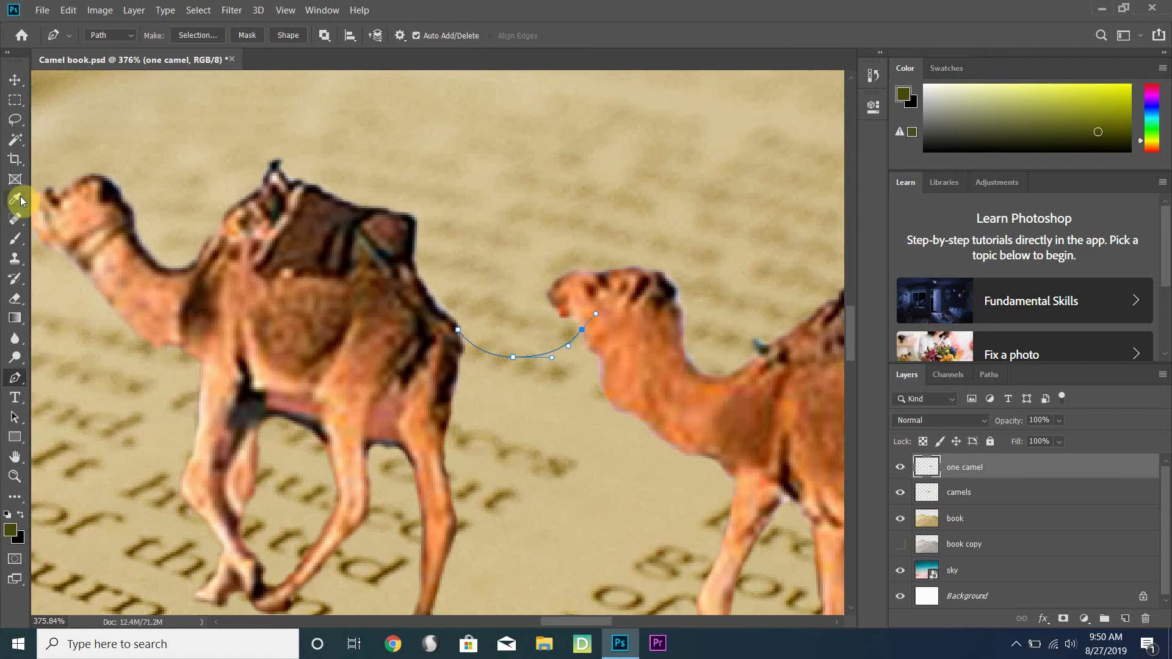
{"action": "left_click", "coordinate": [130, 35]}
{"action": "left_click", "coordinate": [400, 11]}
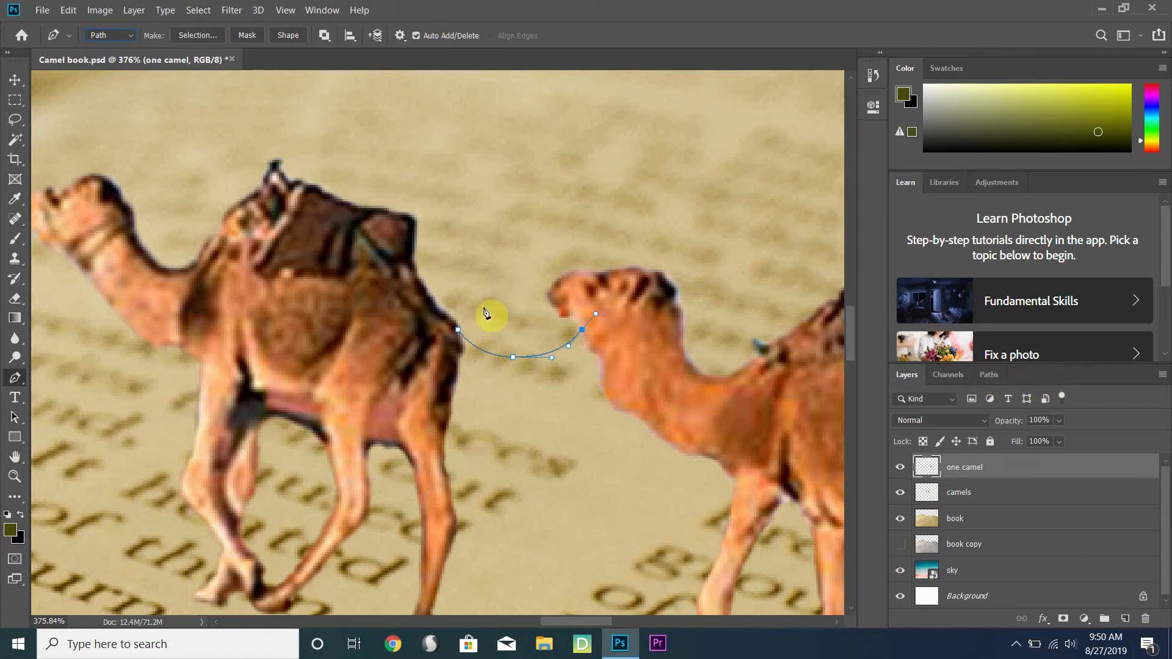
{"action": "left_click", "coordinate": [1102, 9]}
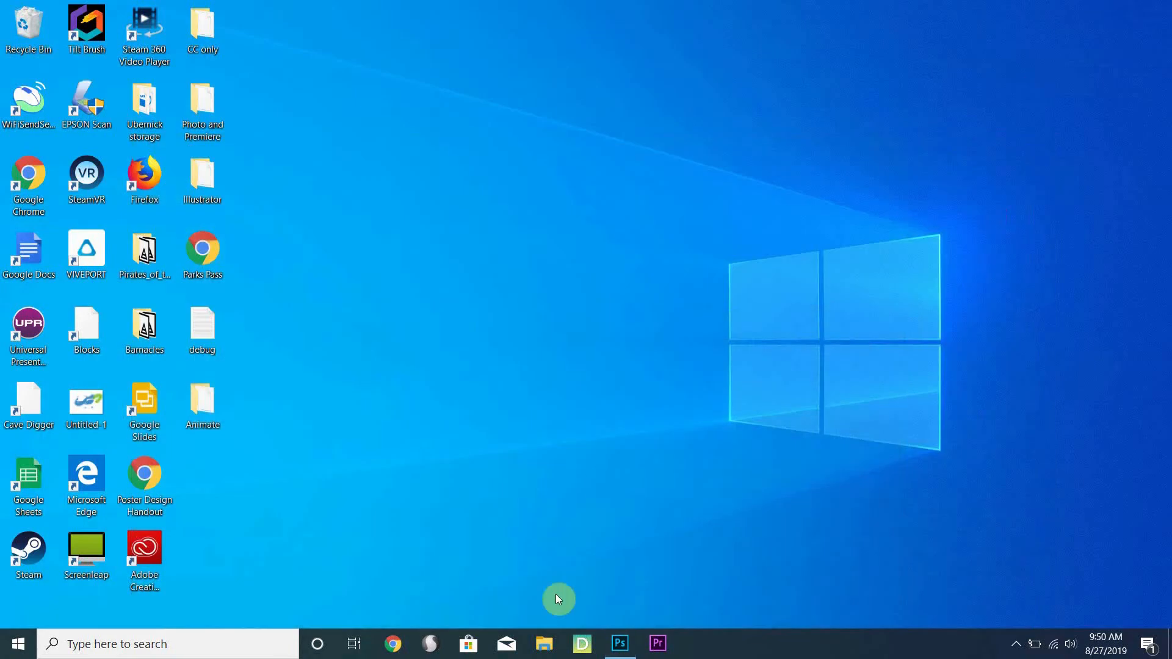
{"action": "left_click", "coordinate": [618, 642]}
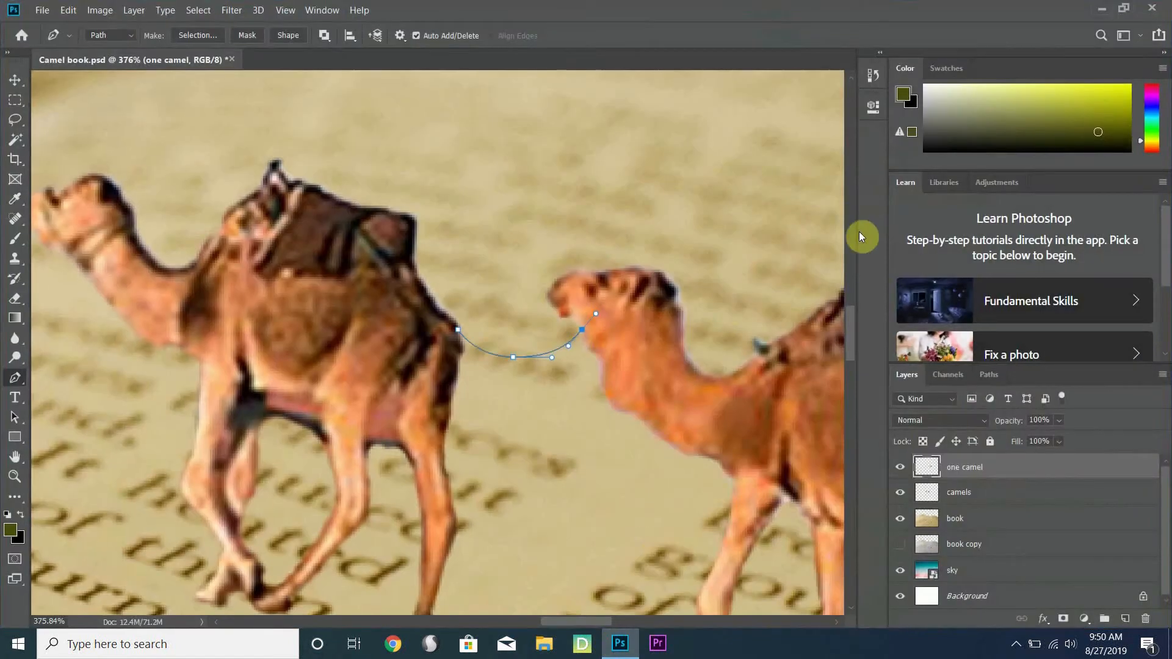
Step: Try stroking the work path between the two camels in dark olive, and undo the stroke
{"action": "left_click", "coordinate": [989, 375]}
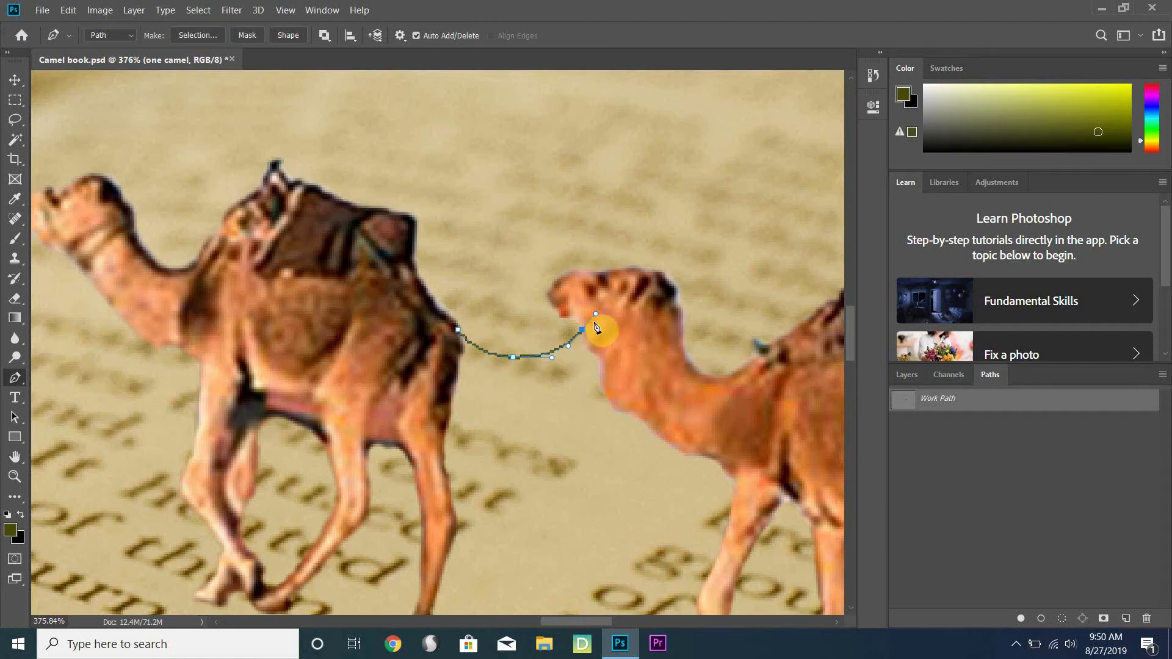
{"action": "key", "text": "ctrl+z"}
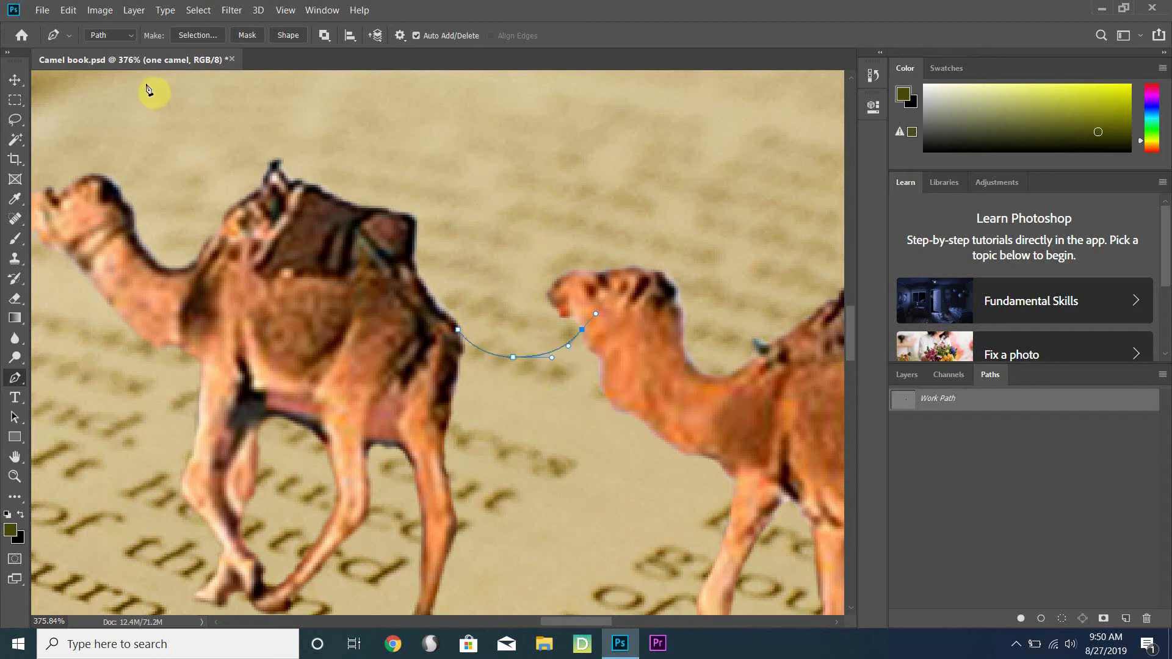
Step: Set the Brush tool to a size of 2 px and a hardness of 40%
{"action": "left_click", "coordinate": [16, 239]}
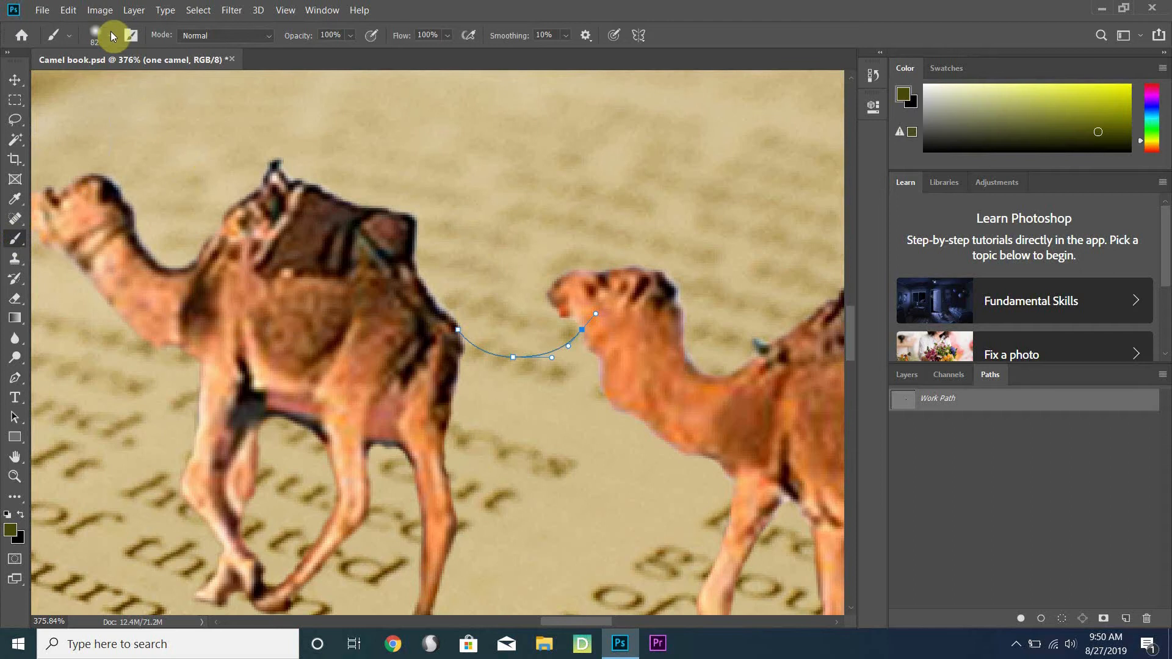
{"action": "left_click", "coordinate": [112, 40]}
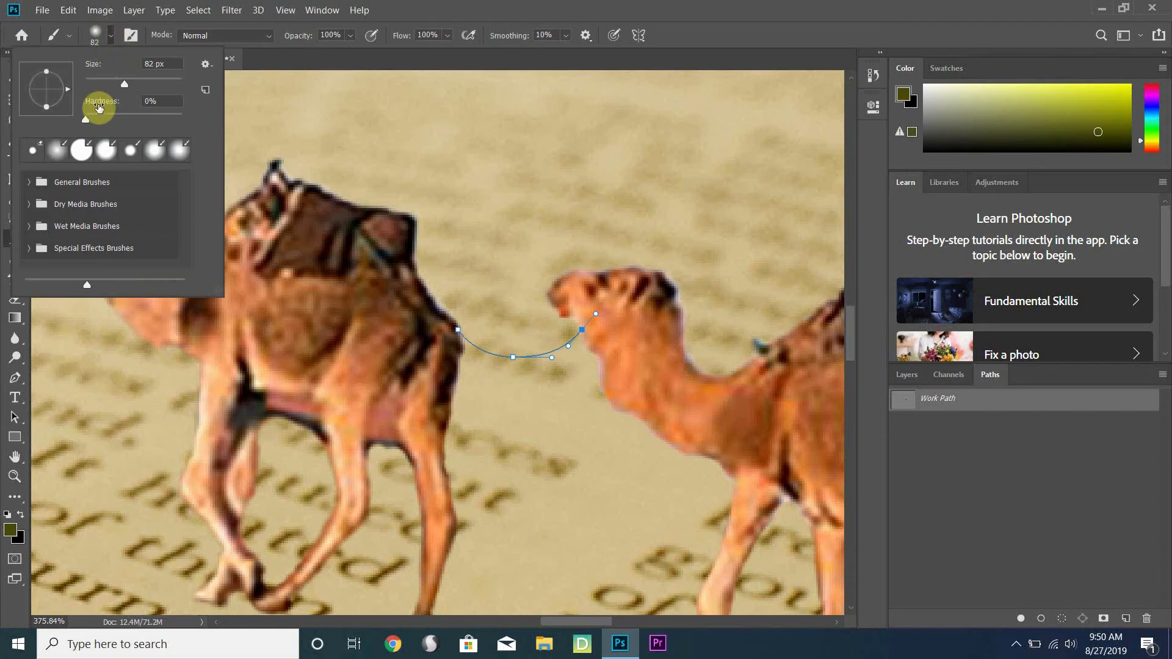
{"action": "left_click_drag", "start_coordinate": [123, 88], "coordinate": [101, 85]}
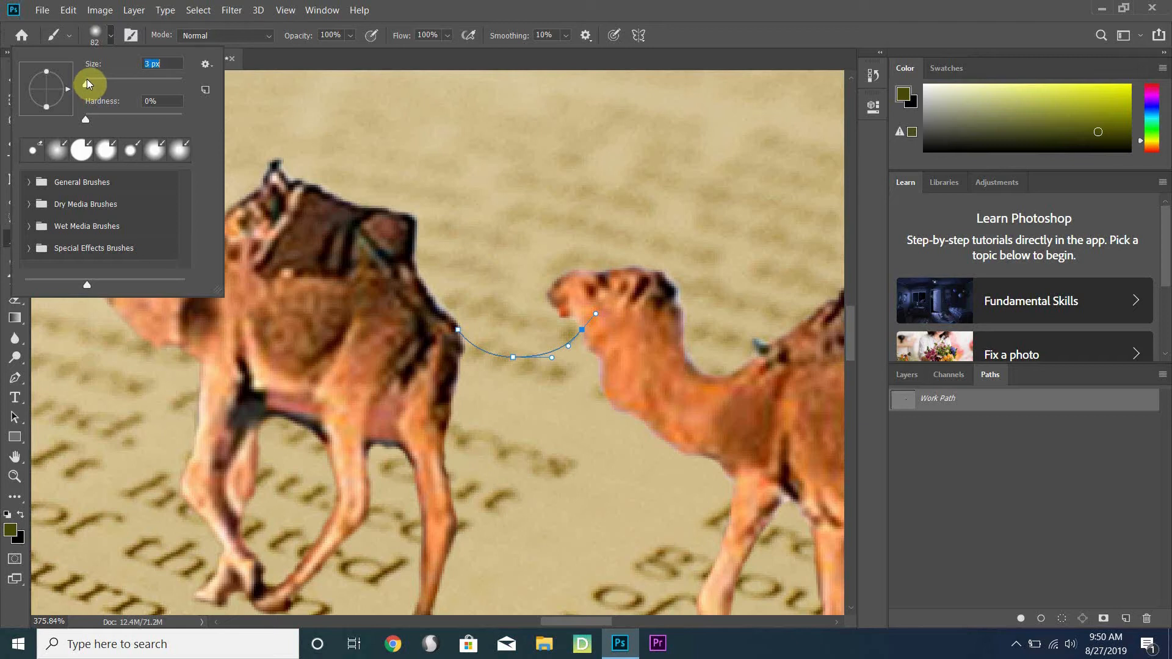
{"action": "left_click_drag", "start_coordinate": [87, 84], "coordinate": [87, 83]}
{"action": "type", "text": "2"}
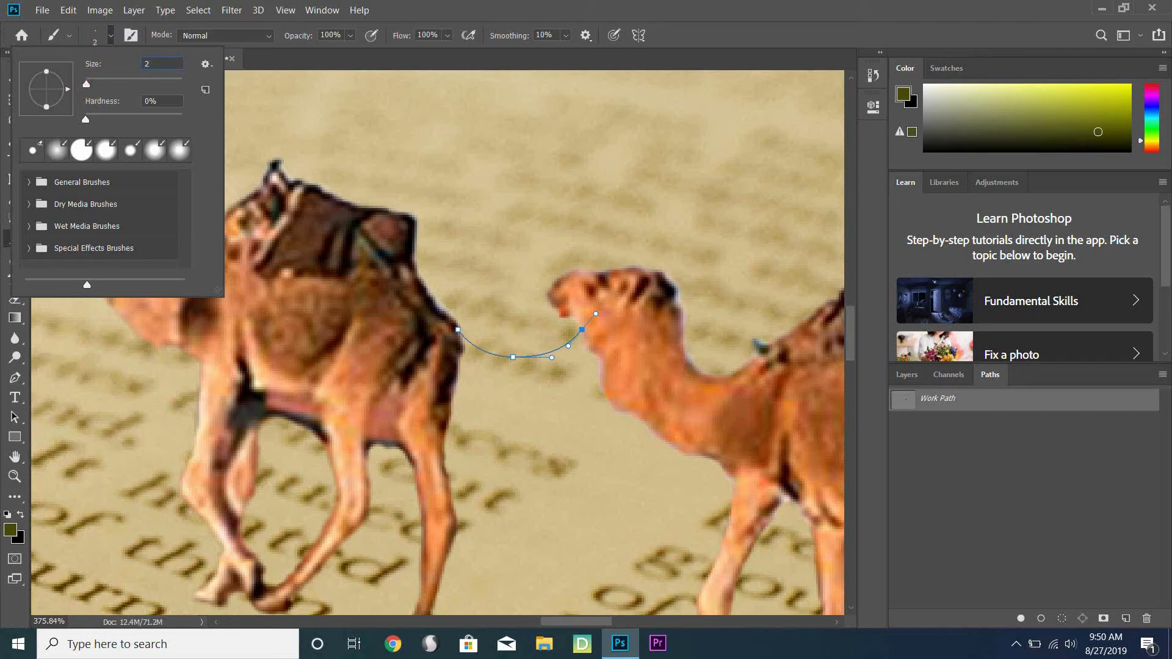
{"action": "key", "text": "Tab"}
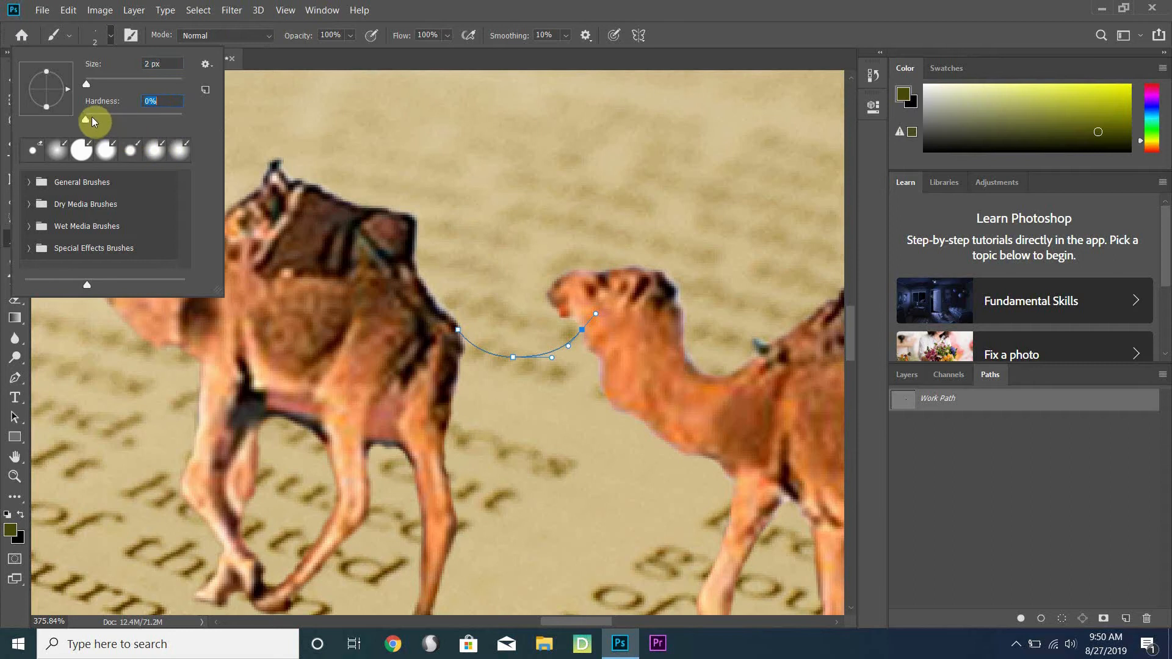
{"action": "left_click_drag", "start_coordinate": [88, 122], "coordinate": [124, 125]}
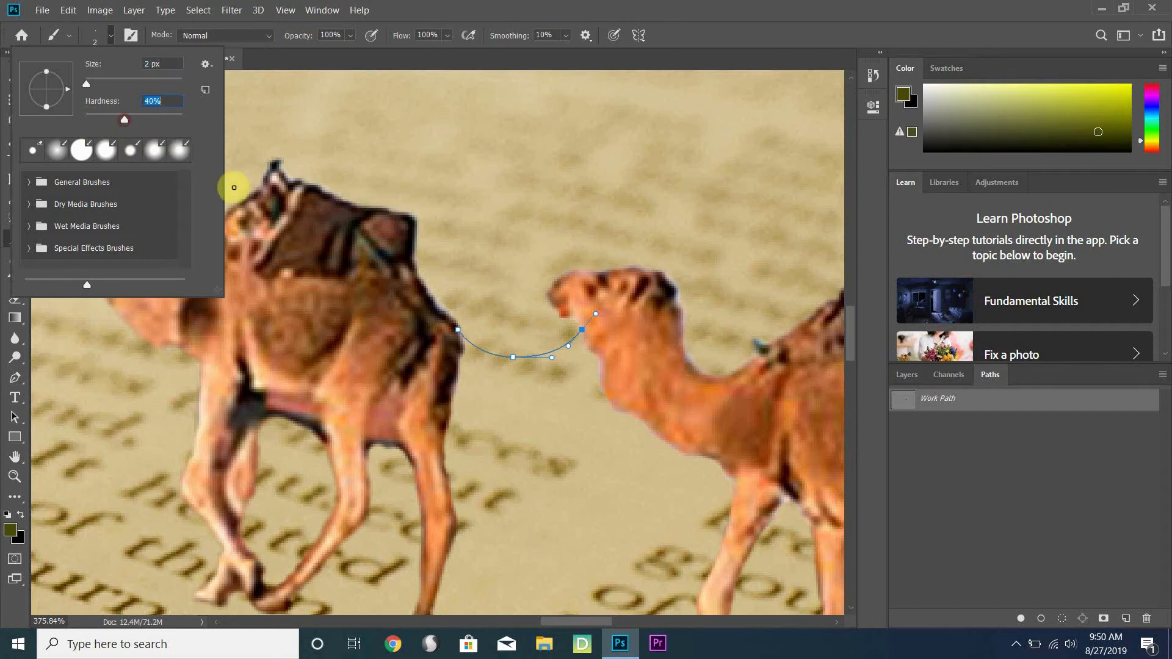
Step: Stroke the work path between the two camels with the 2 px brush, and delete the work path
{"action": "left_click", "coordinate": [1034, 523]}
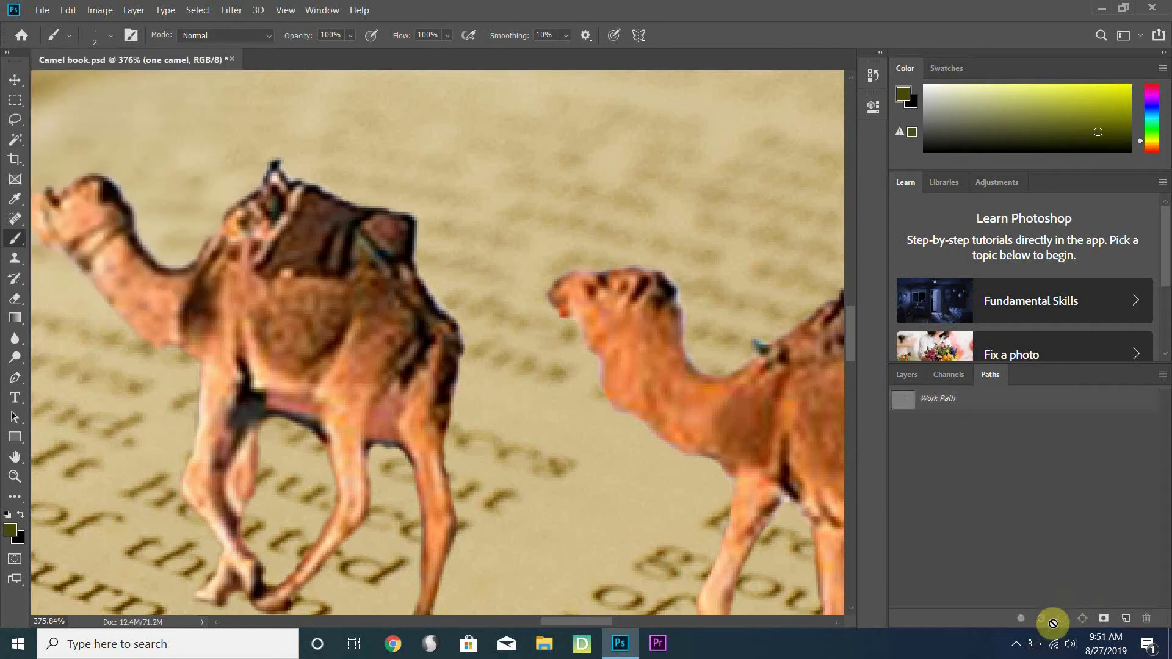
{"action": "left_click", "coordinate": [936, 412]}
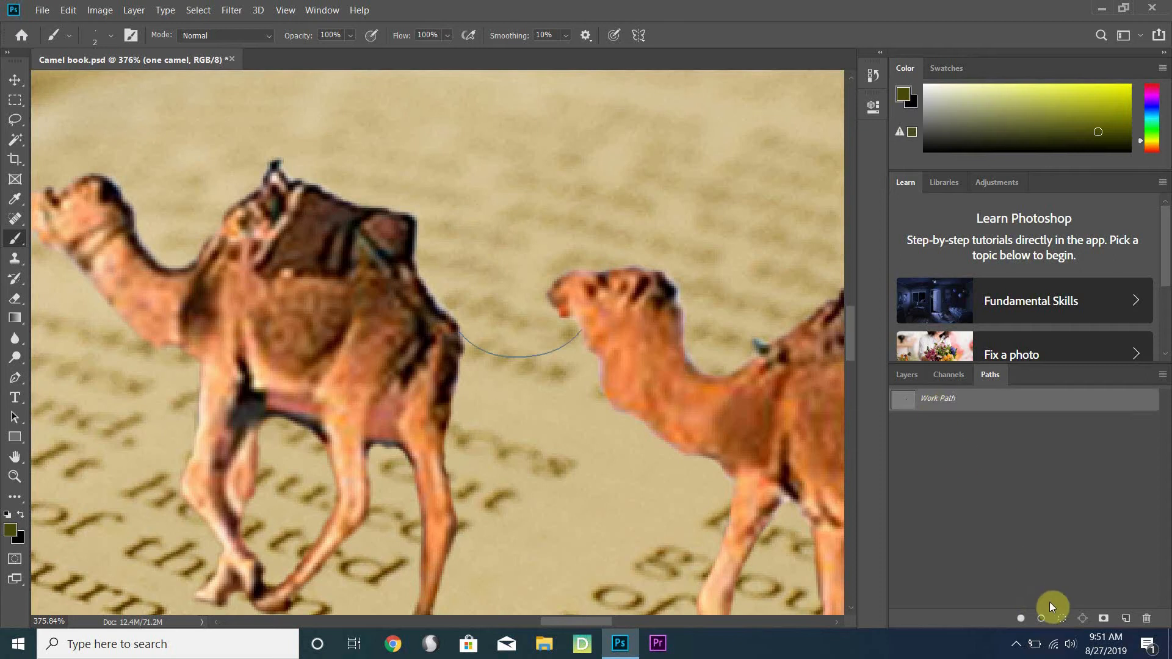
{"action": "left_click", "coordinate": [1043, 618]}
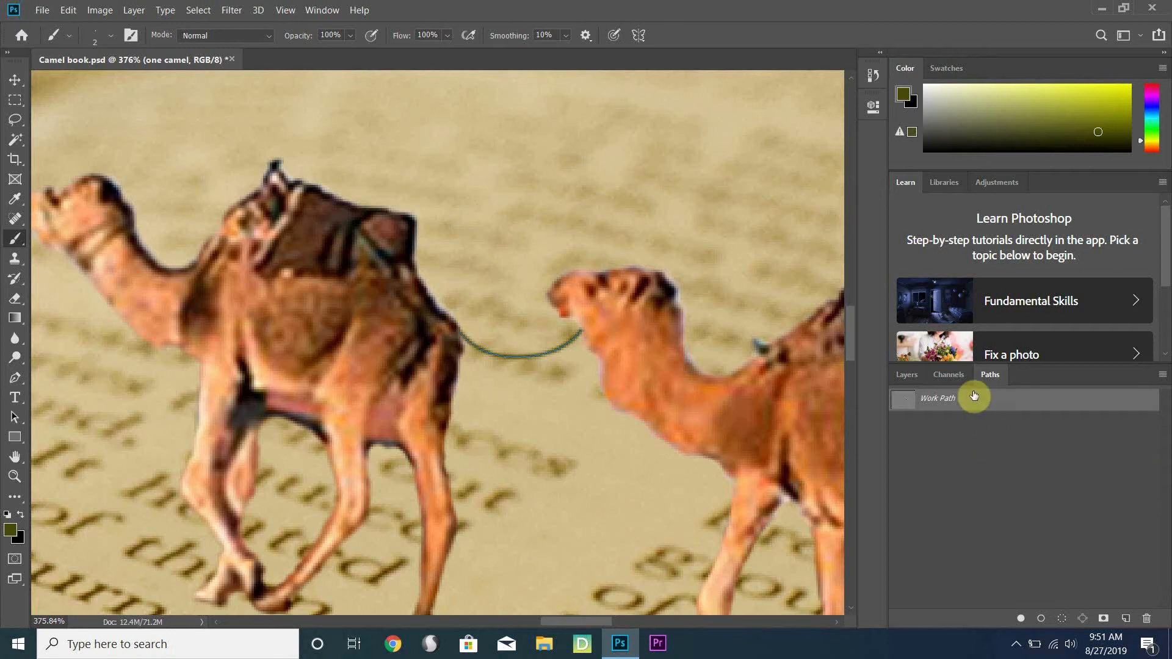
{"action": "left_click", "coordinate": [934, 398]}
{"action": "left_click", "coordinate": [1147, 619]}
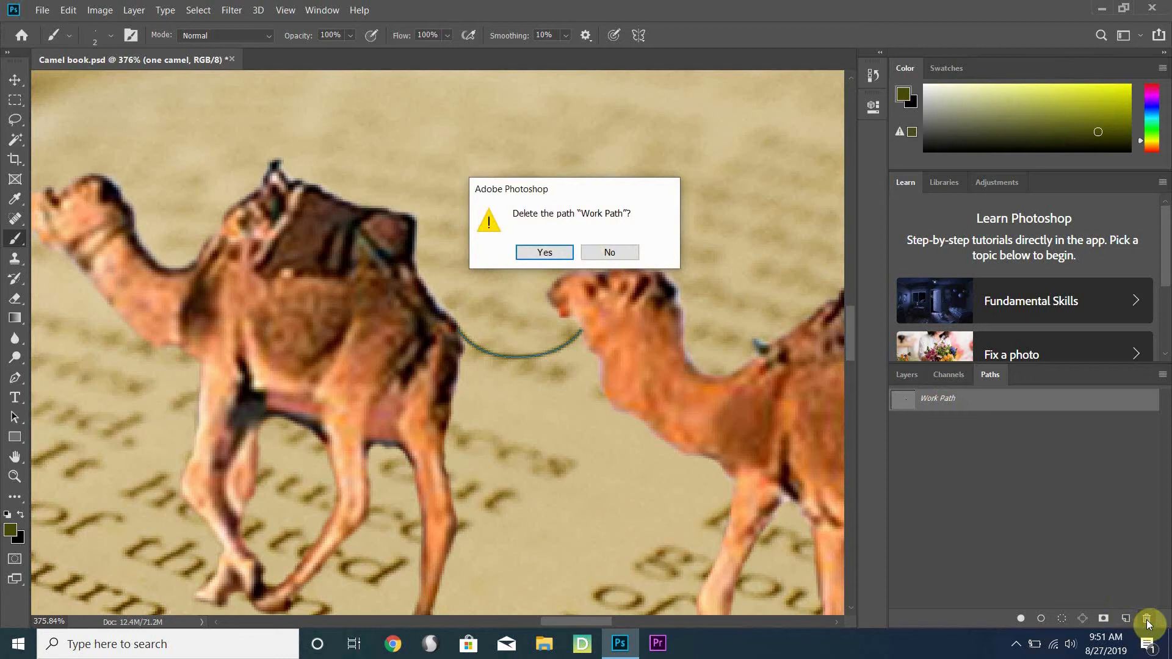
{"action": "left_click", "coordinate": [545, 252]}
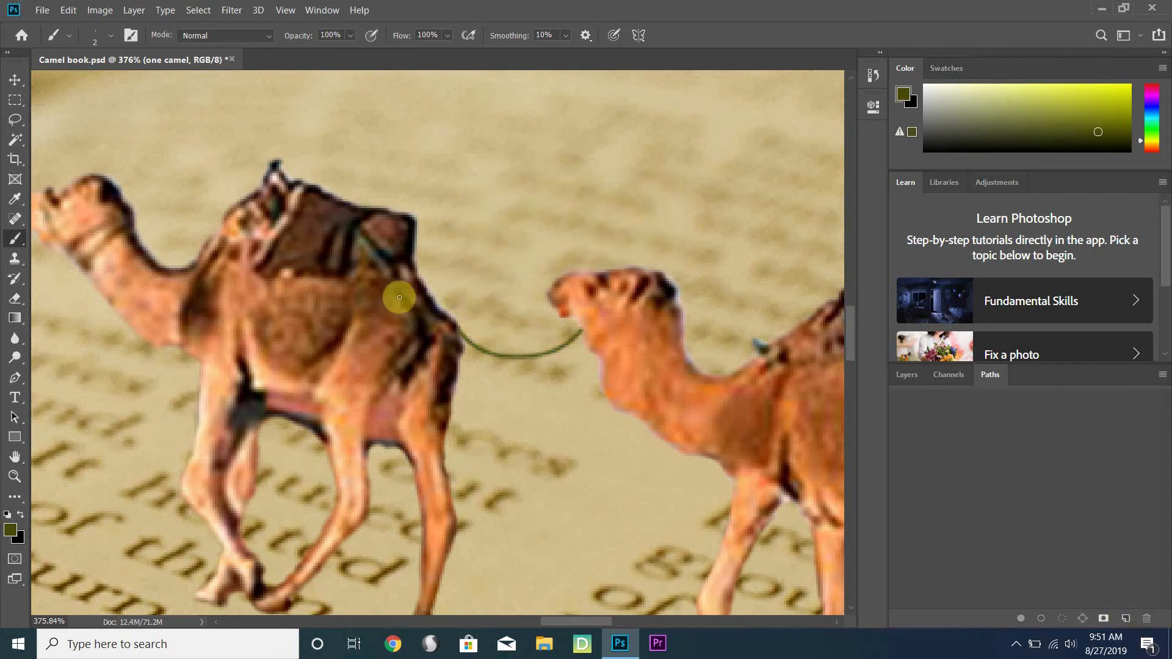
Step: Erase the red rope between the man and the front camel's mouth on the camels layer
{"action": "scroll", "coordinate": [451, 278], "scroll_direction": "down", "scroll_amount": 5}
{"action": "scroll", "coordinate": [454, 281], "scroll_direction": "down", "scroll_amount": 2}
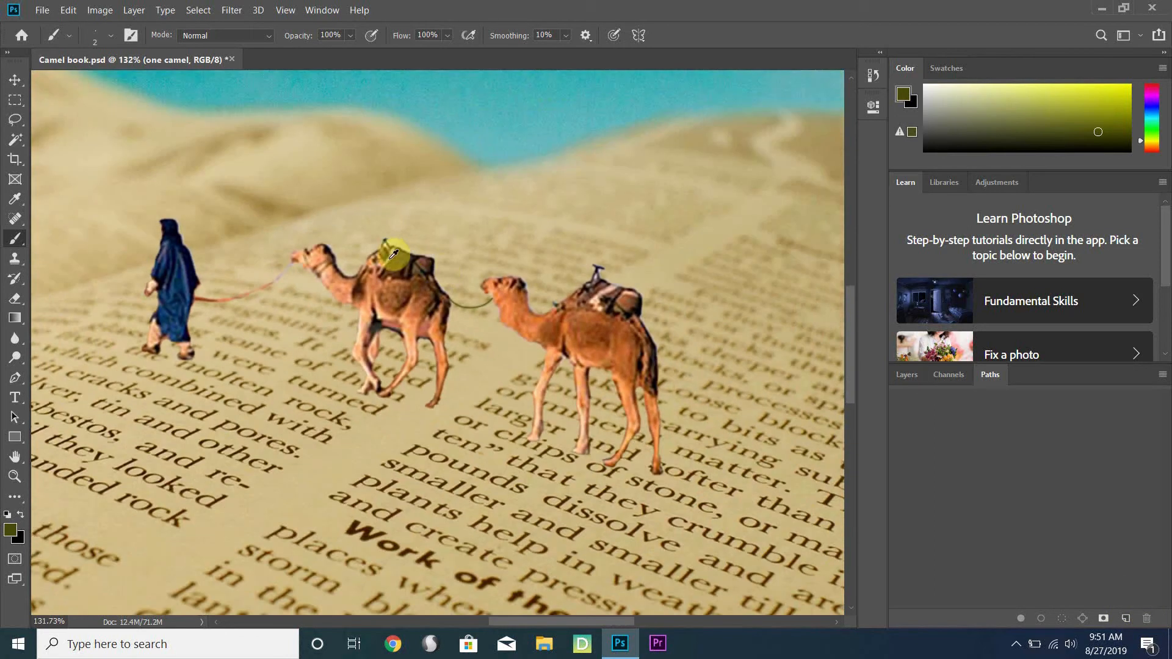
{"action": "scroll", "coordinate": [195, 249], "scroll_direction": "down", "scroll_amount": 2}
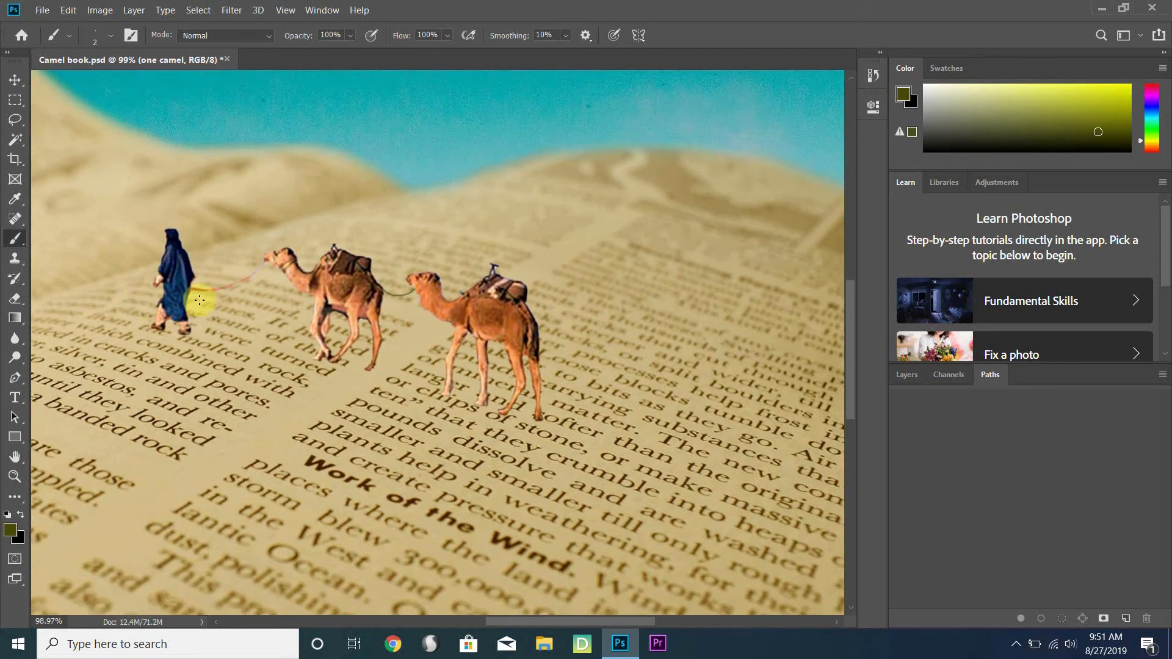
{"action": "scroll", "coordinate": [185, 285], "scroll_direction": "up", "scroll_amount": 2}
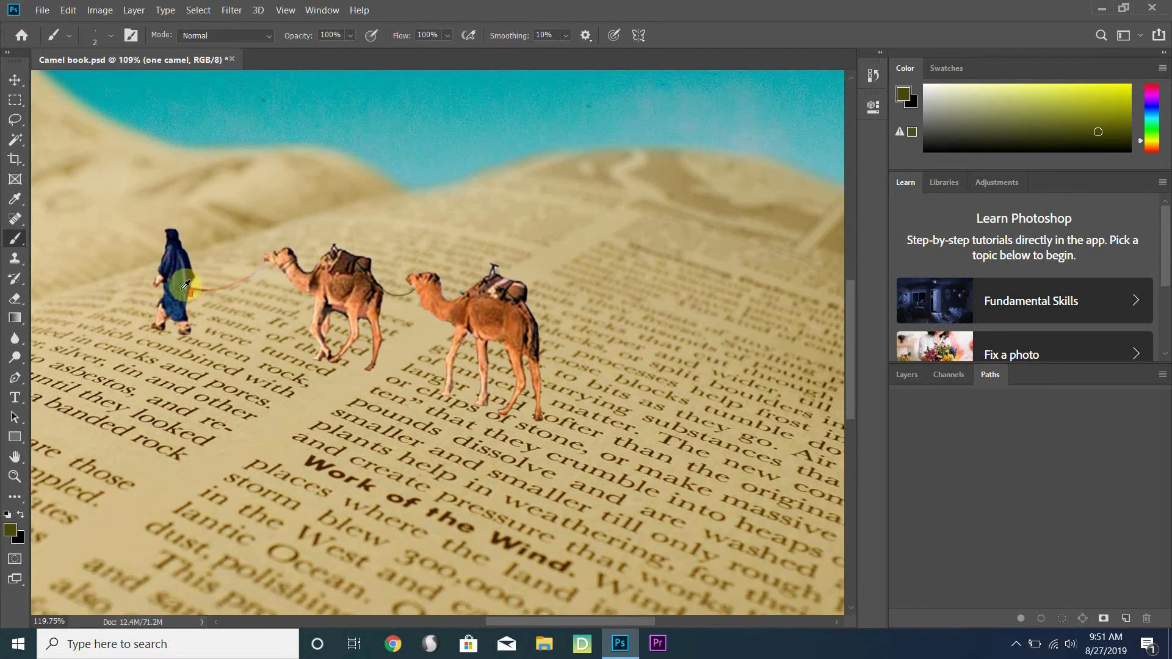
{"action": "scroll", "coordinate": [185, 285], "scroll_direction": "up", "scroll_amount": 5}
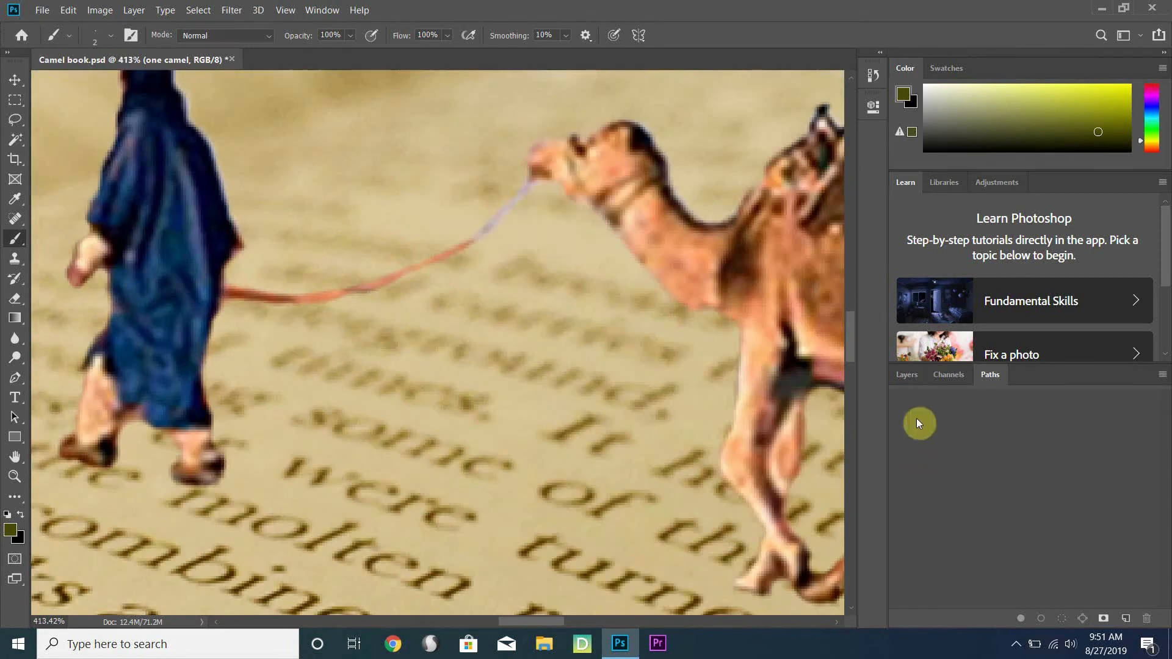
{"action": "left_click", "coordinate": [904, 374]}
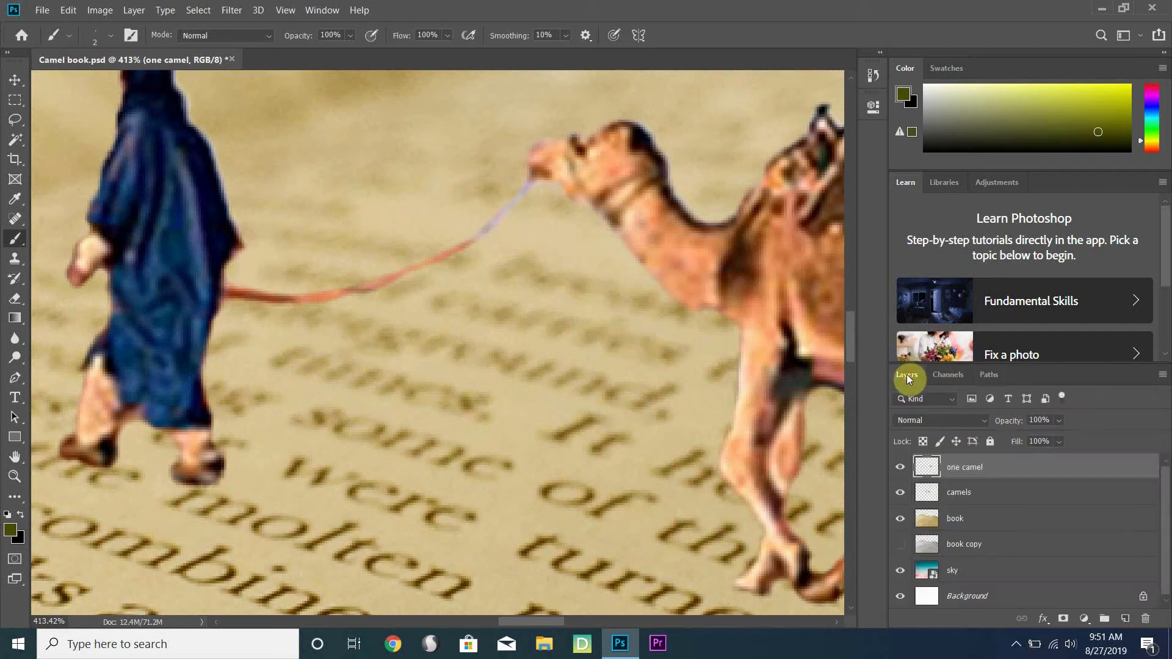
{"action": "left_click", "coordinate": [975, 495]}
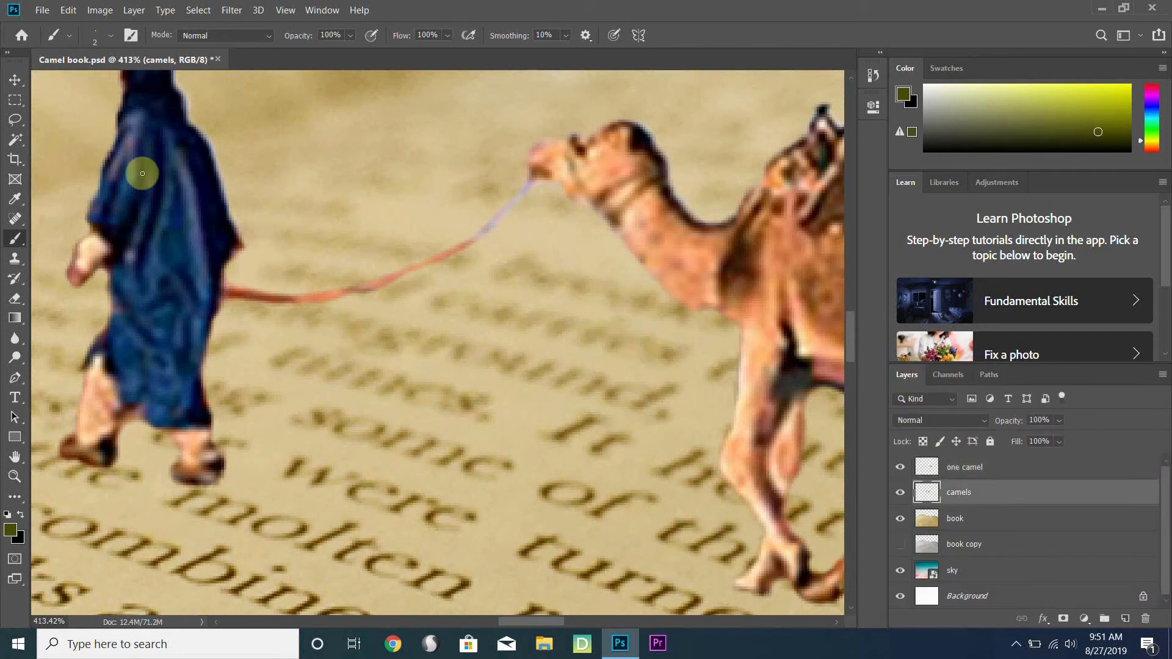
{"action": "left_click", "coordinate": [15, 300]}
{"action": "mouse_move", "coordinate": [221, 296]}
{"action": "left_mouse_down"}
{"action": "mouse_move", "coordinate": [319, 295]}
{"action": "mouse_move", "coordinate": [431, 253]}
{"action": "mouse_move", "coordinate": [523, 197]}
{"action": "left_mouse_up"}
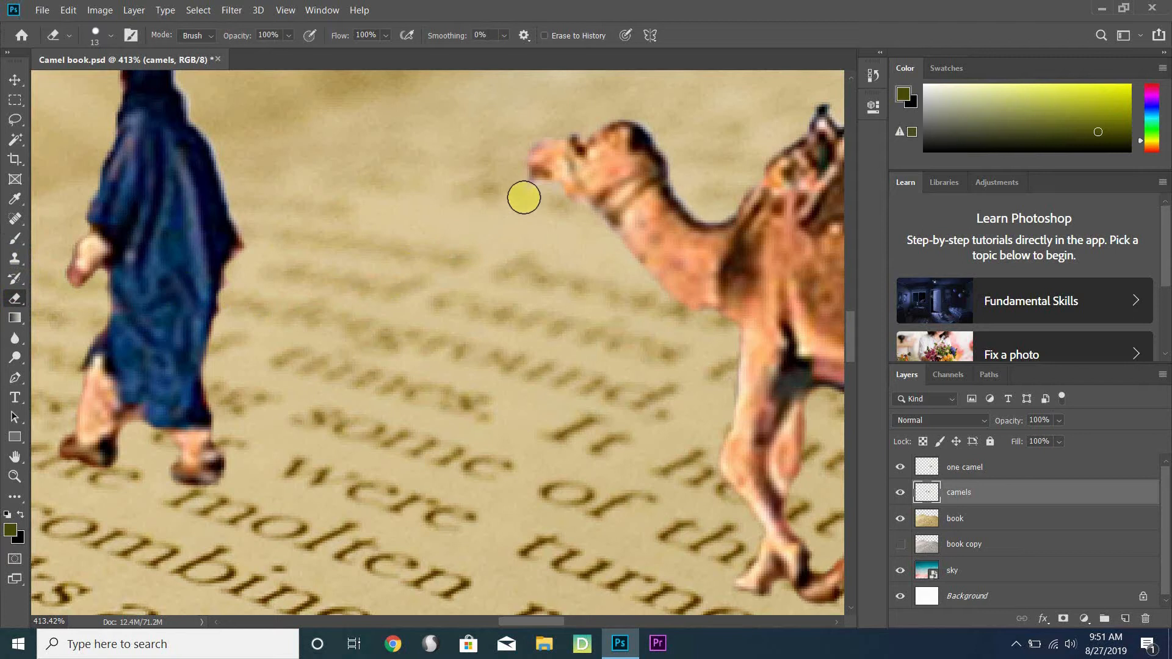
Step: Draw a sagging Pen path from the man's rear elbow to the underside of the front camel's jaw
{"action": "left_click", "coordinate": [15, 378]}
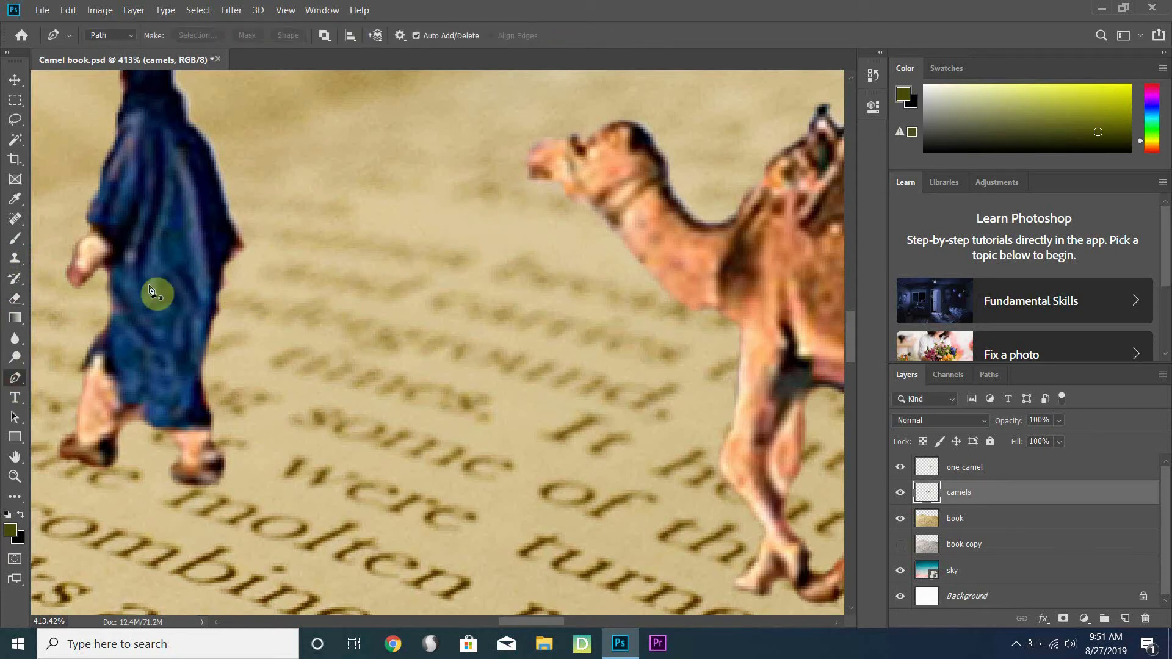
{"action": "left_click", "coordinate": [242, 248]}
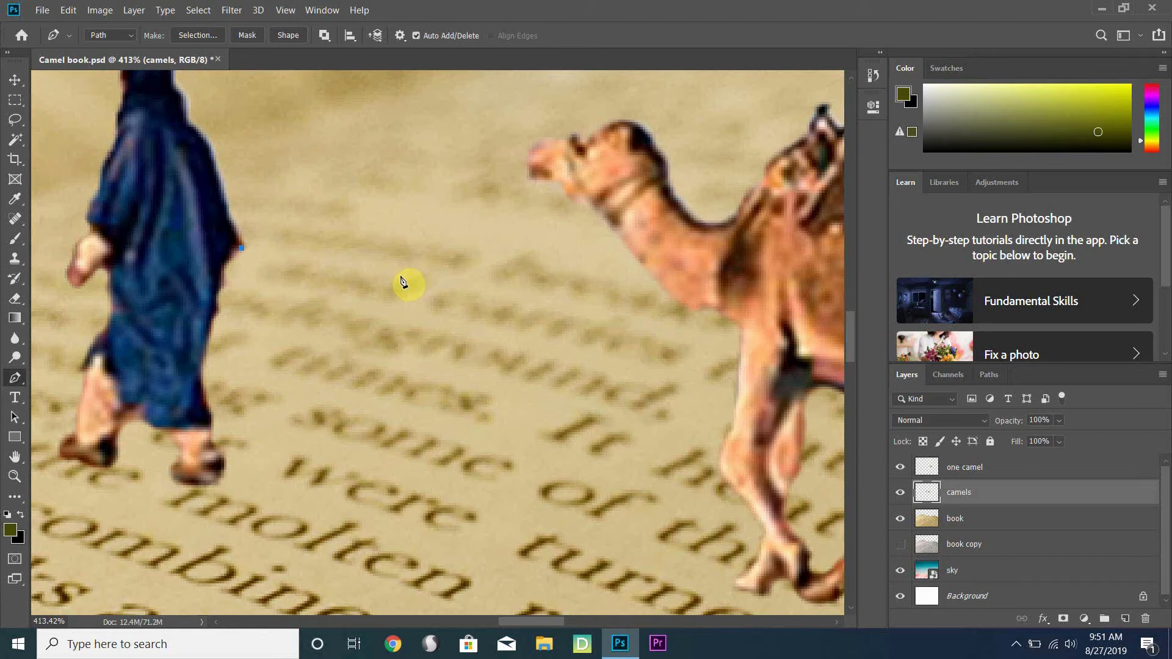
{"action": "left_click_drag", "start_coordinate": [400, 276], "coordinate": [512, 271]}
{"action": "left_click_drag", "start_coordinate": [568, 188], "coordinate": [587, 165]}
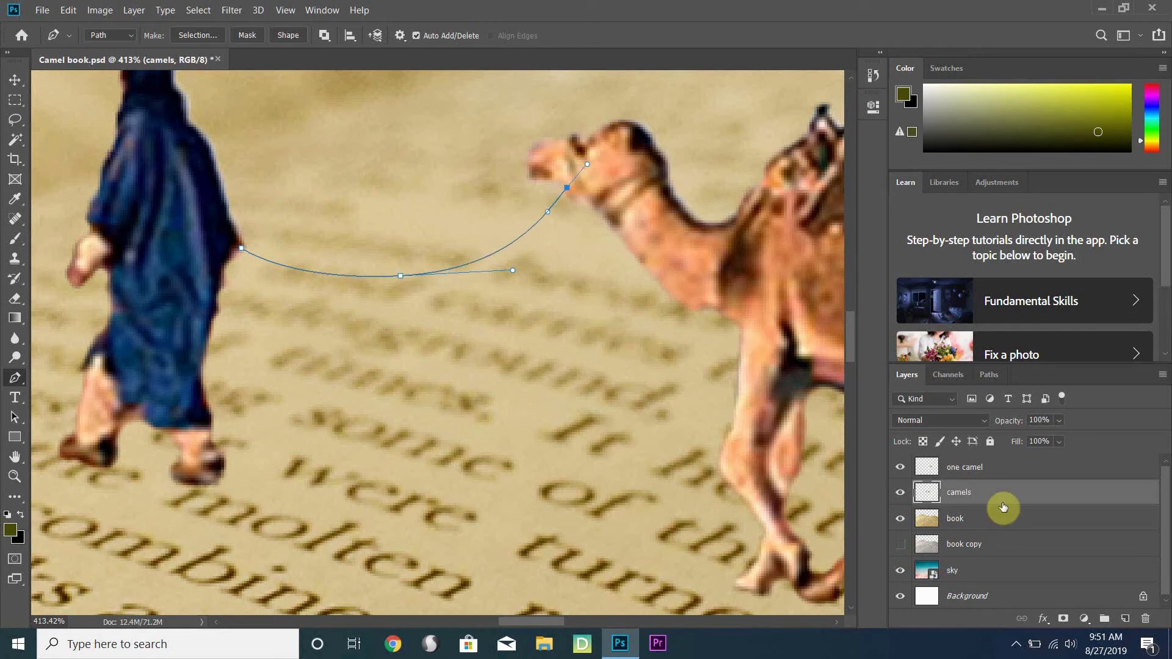
Step: Try stroking the work path between the man and the front camel with the Pen tool active, and undo the stroke
{"action": "left_click", "coordinate": [998, 374]}
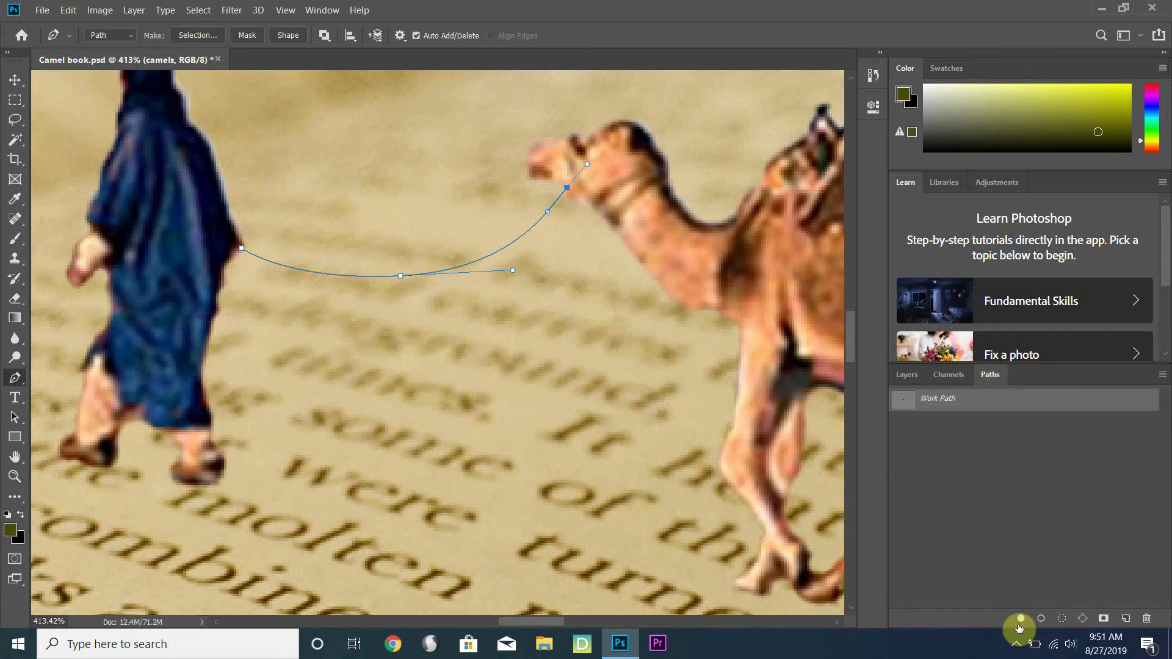
{"action": "left_click", "coordinate": [1041, 618]}
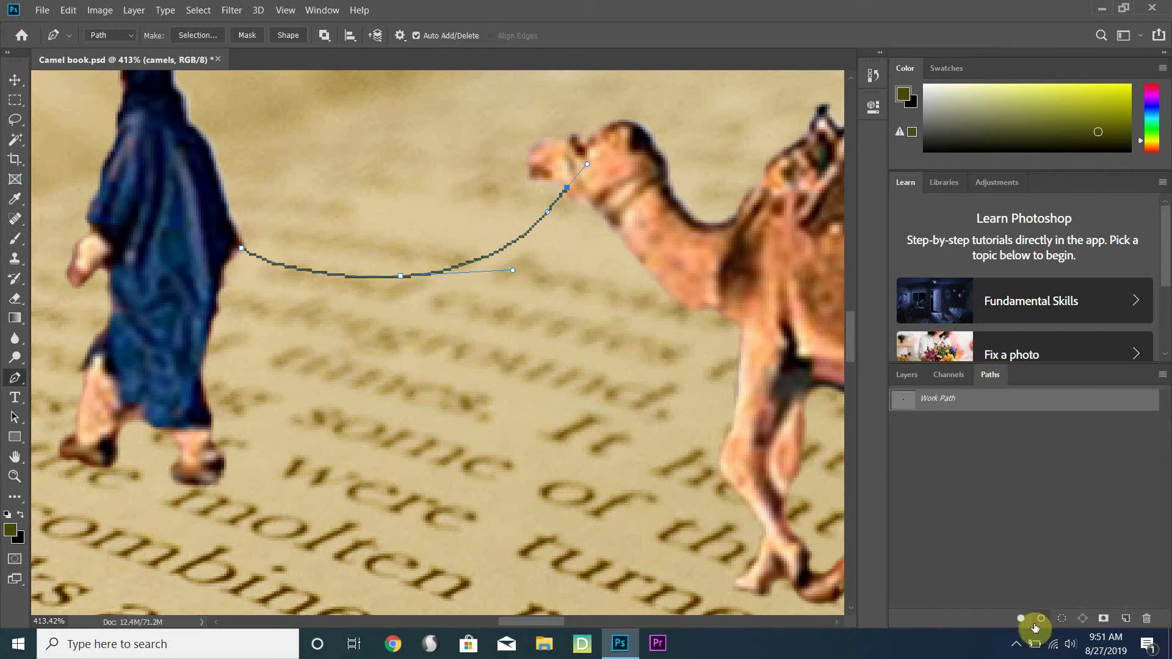
{"action": "key", "text": "ctrl+z"}
Step: Stroke the man-to-camel work path using the 2 px Brush tool, and delete the work path
{"action": "left_click", "coordinate": [15, 238]}
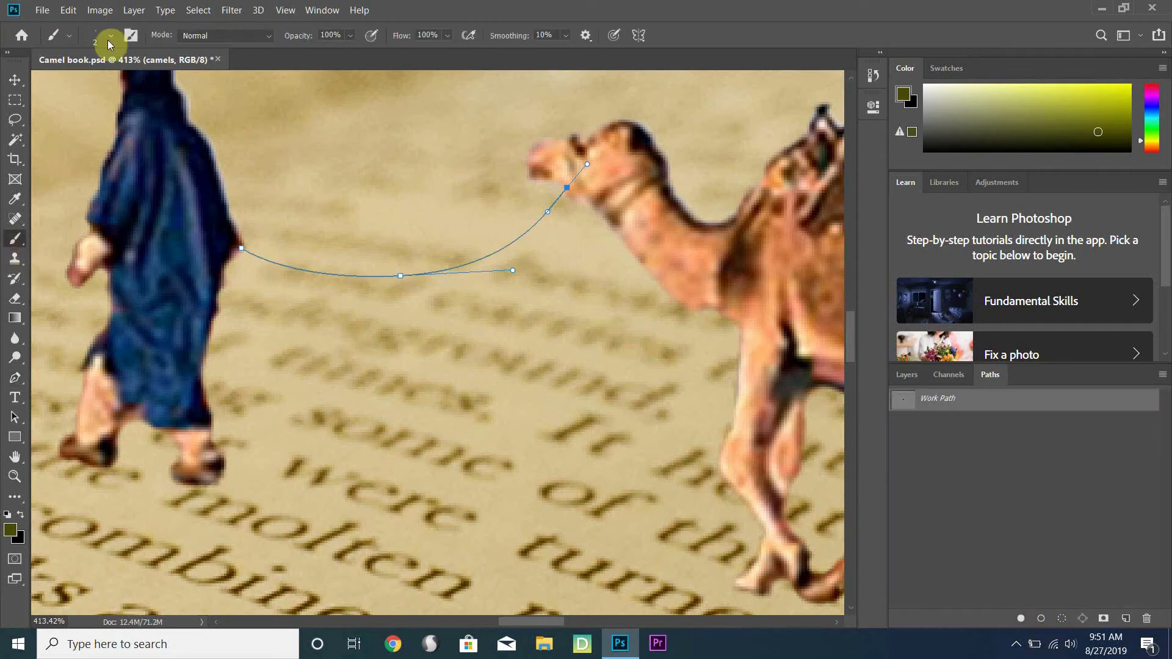
{"action": "left_click", "coordinate": [1041, 618]}
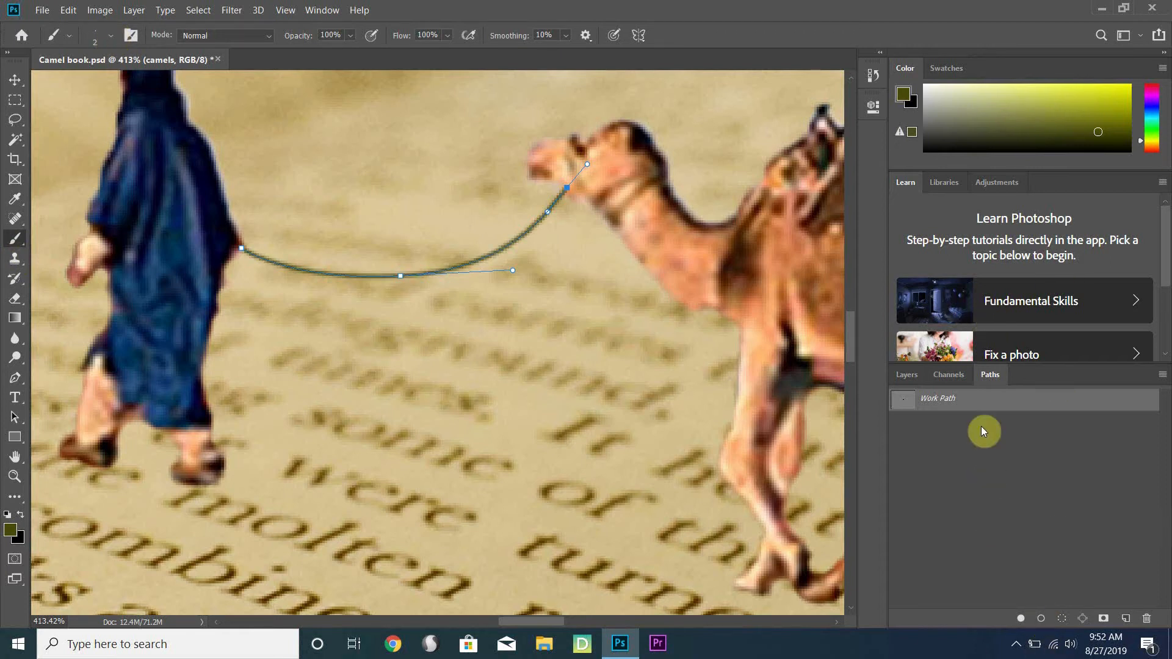
{"action": "left_click", "coordinate": [1145, 619]}
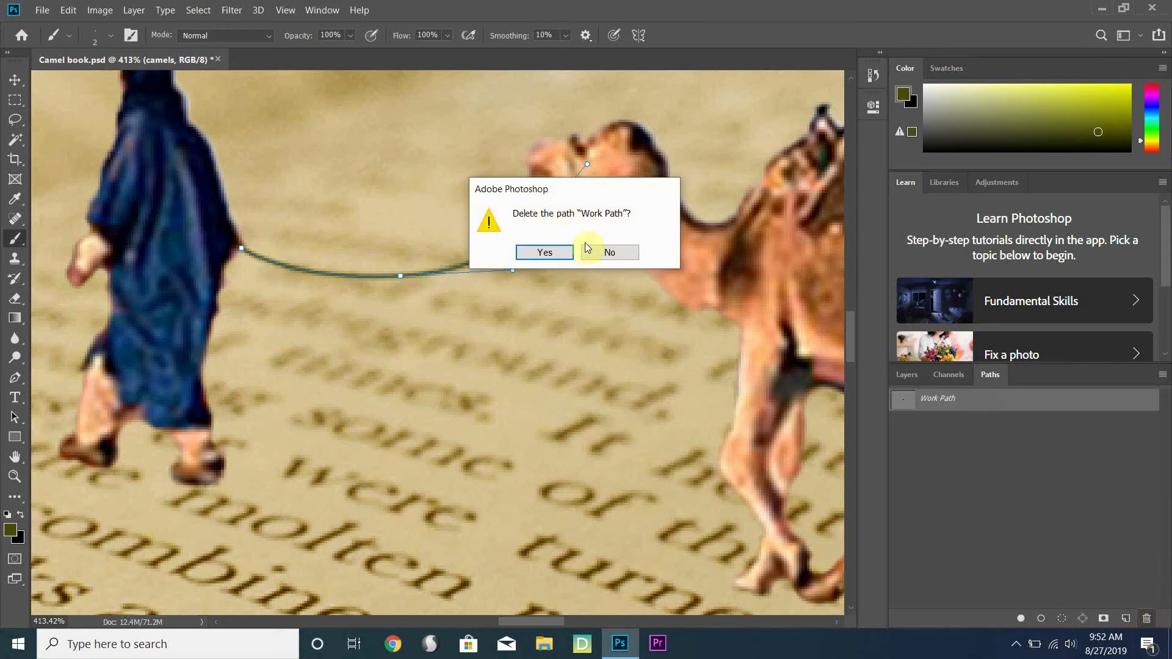
{"action": "left_click", "coordinate": [555, 254]}
Step: Merge the "camels" and "one camel" layers into a single layer
{"action": "scroll", "coordinate": [524, 351], "scroll_direction": "down", "scroll_amount": 10}
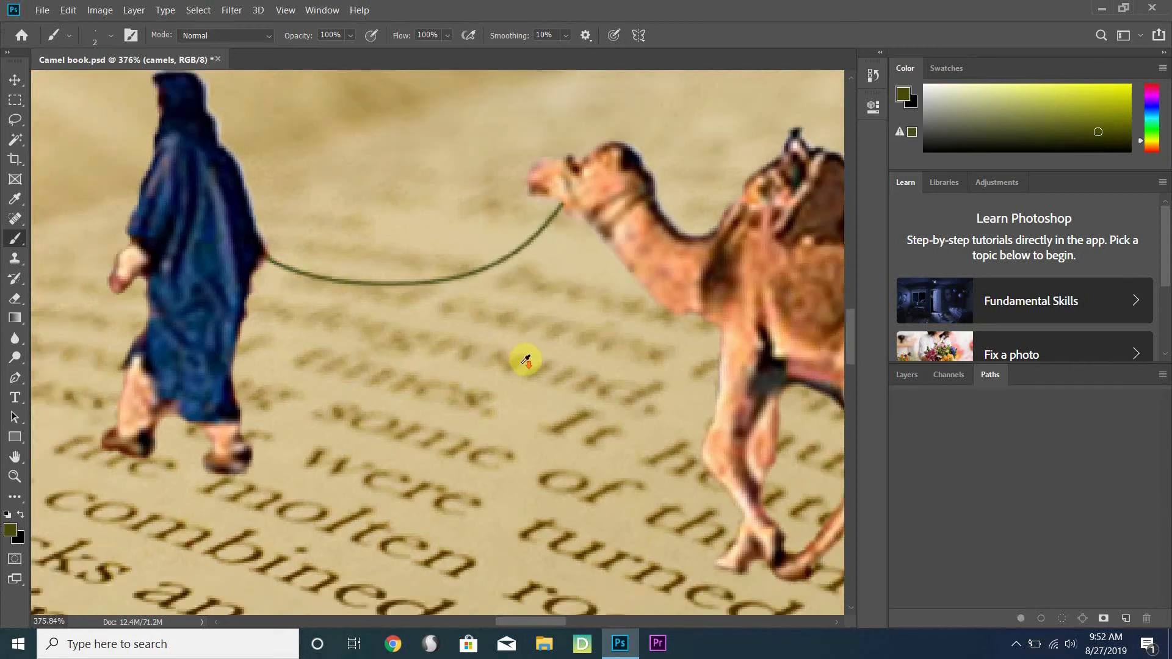
{"action": "scroll", "coordinate": [518, 354], "scroll_direction": "down", "scroll_amount": 3}
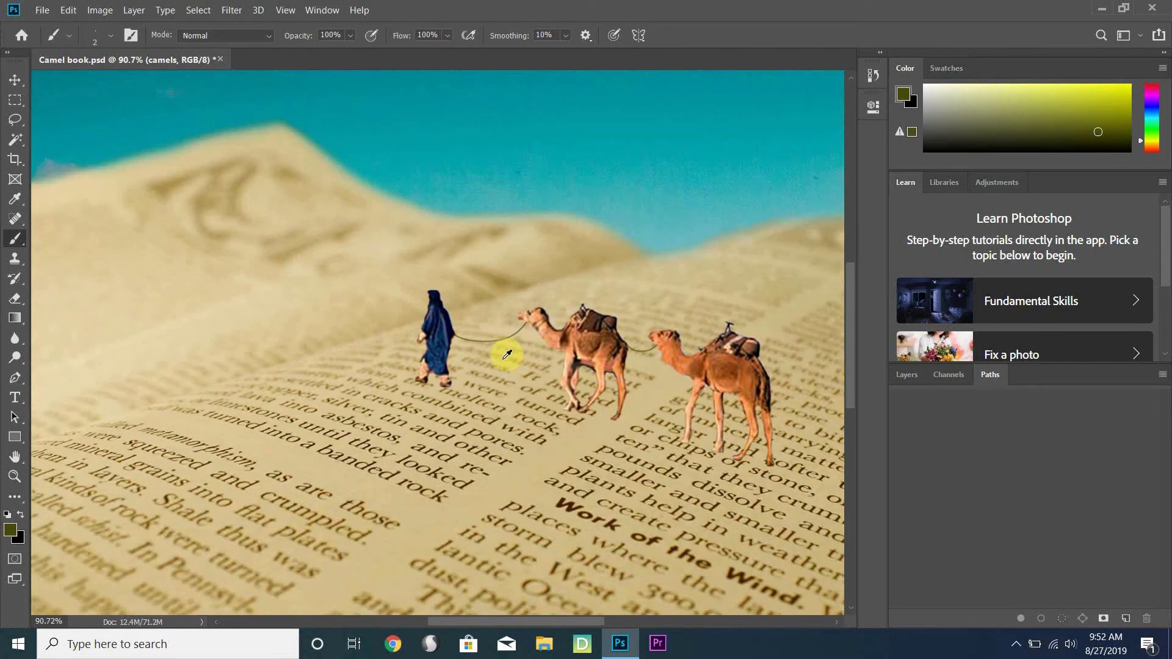
{"action": "scroll", "coordinate": [507, 354], "scroll_direction": "down", "scroll_amount": 3}
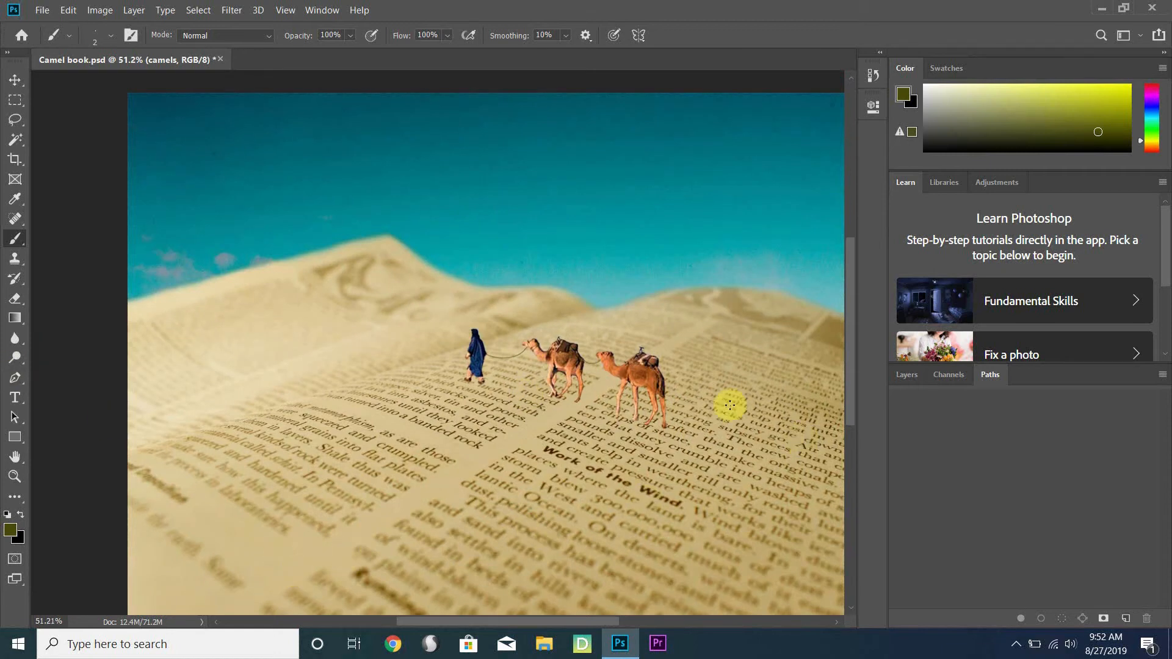
{"action": "left_click", "coordinate": [913, 374]}
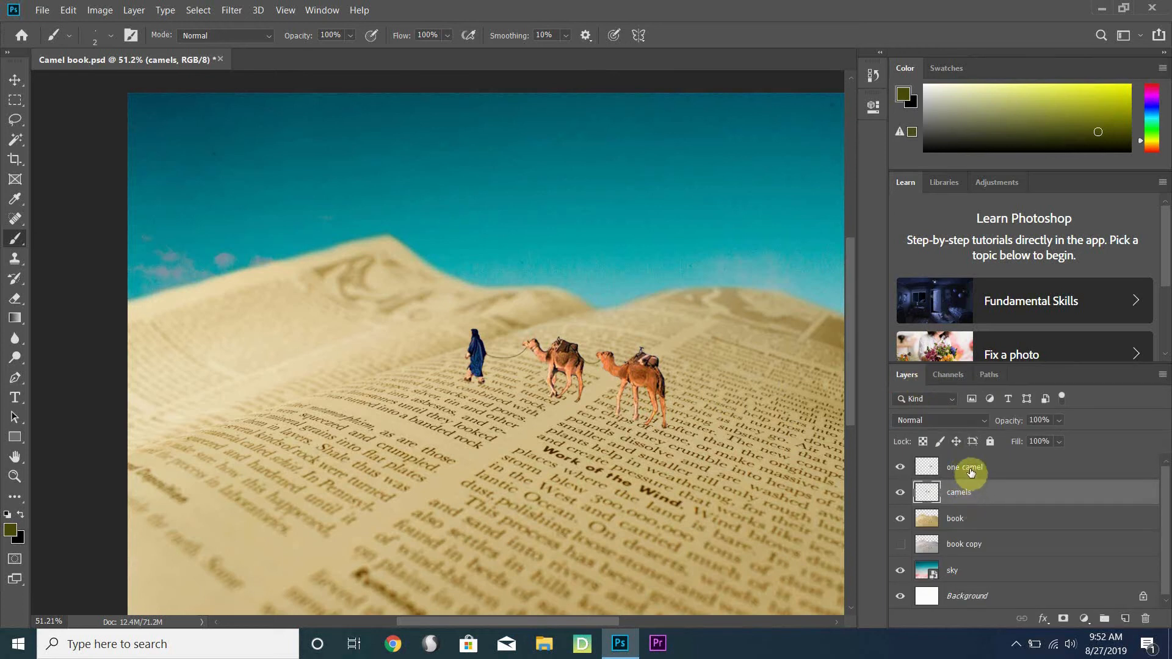
{"action": "left_click", "coordinate": [960, 493]}
{"action": "left_click", "coordinate": [973, 467], "text": "shift"}
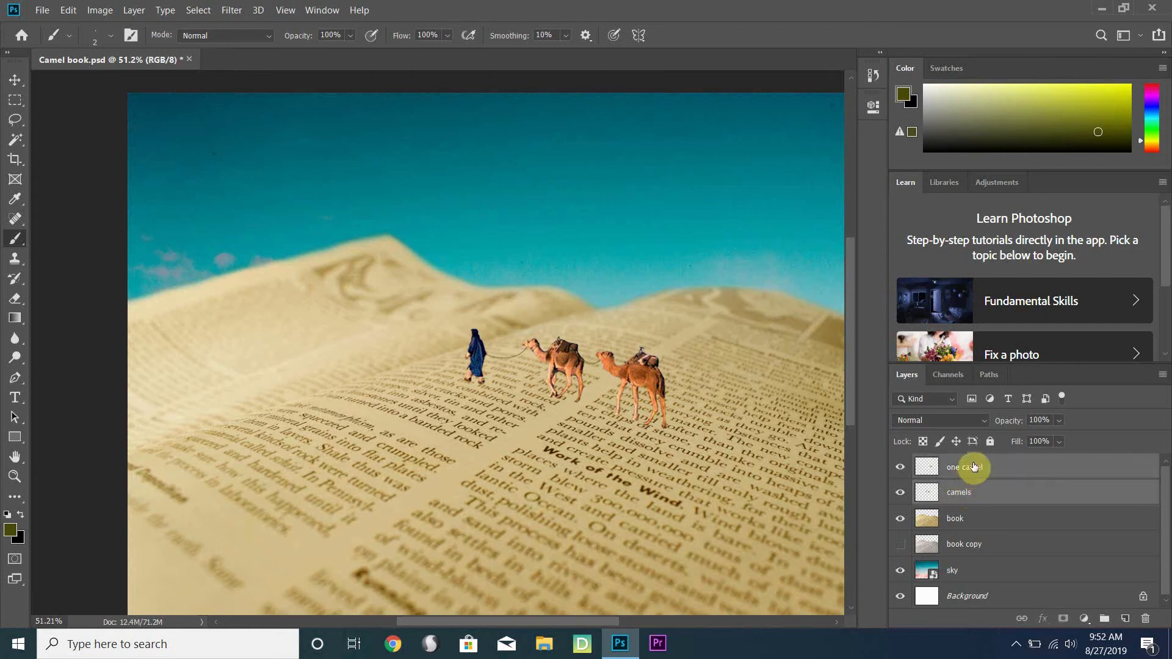
{"action": "right_click", "coordinate": [1029, 471]}
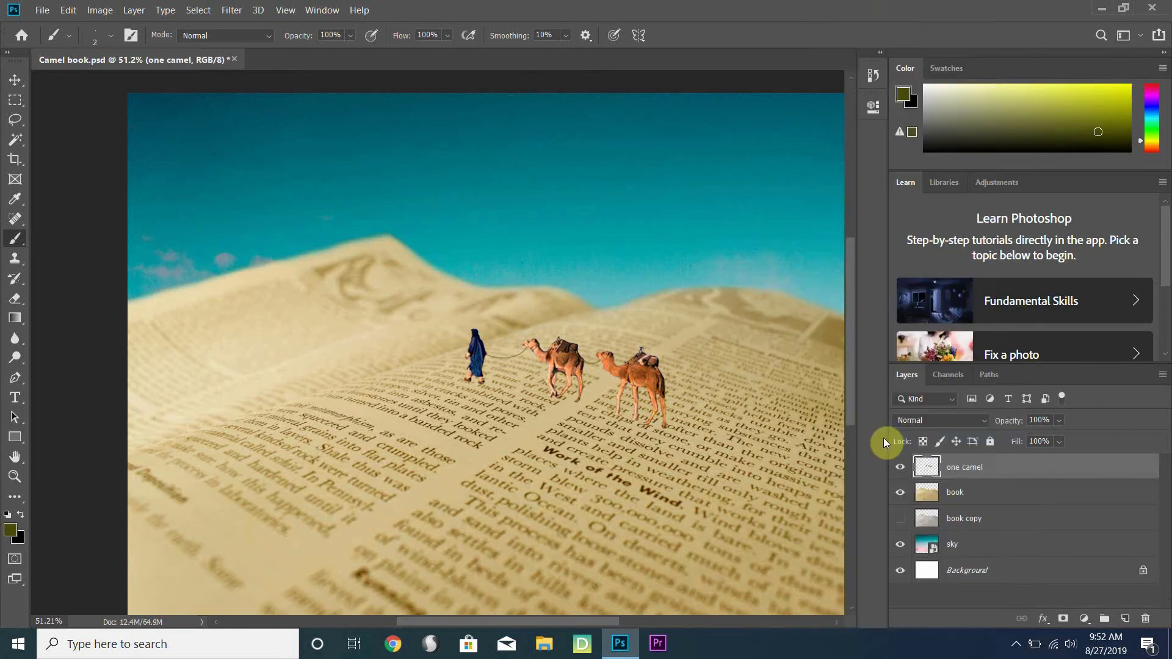
Step: Hide and show the merged "one camel" layer to check that it holds the man and both camels
{"action": "left_click", "coordinate": [900, 467]}
{"action": "left_click", "coordinate": [902, 467]}
{"action": "left_click", "coordinate": [901, 468]}
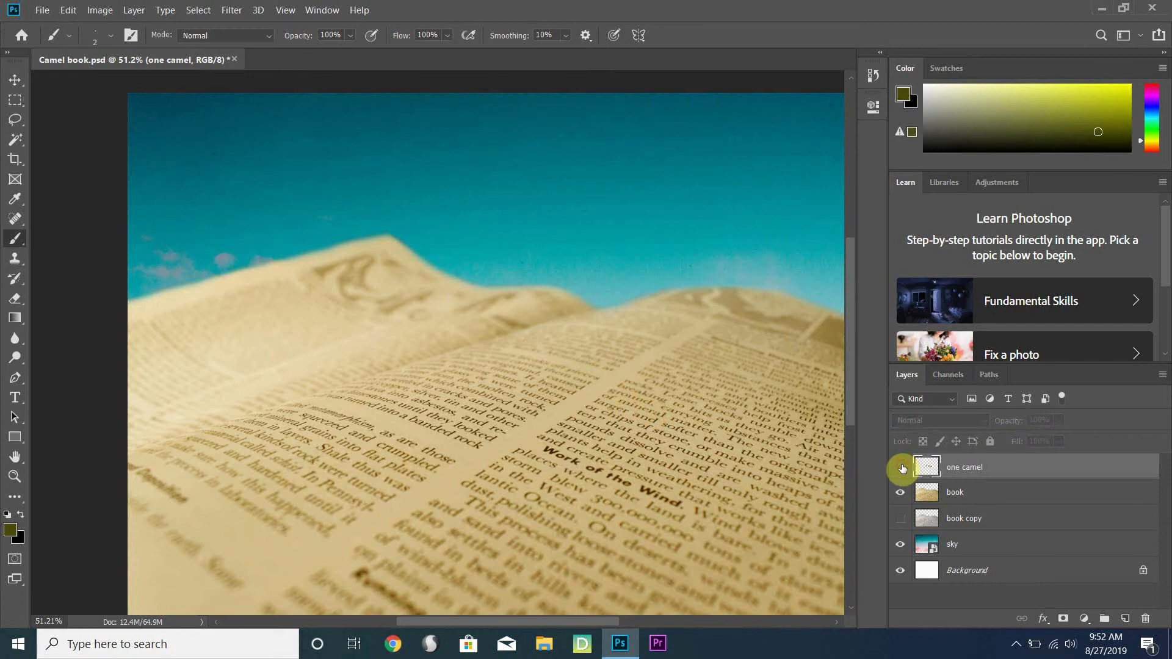
{"action": "left_click", "coordinate": [901, 468]}
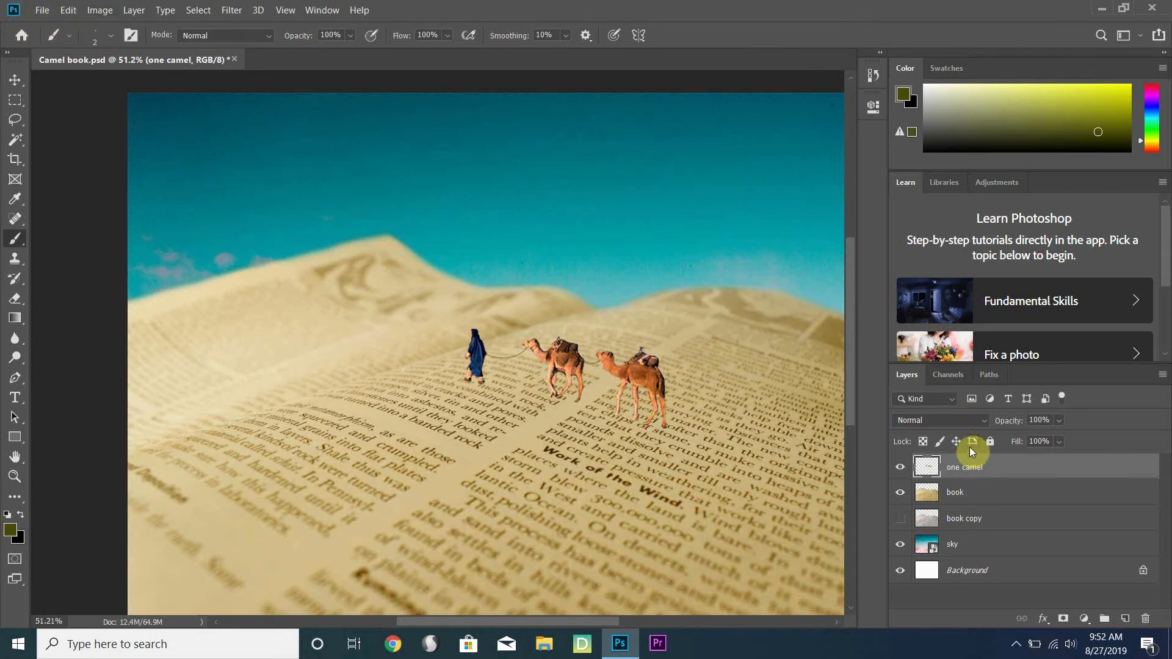
Step: Duplicate the "one camel" layer, place the copy beneath the original and hide it as a backup
{"action": "right_click", "coordinate": [966, 466]}
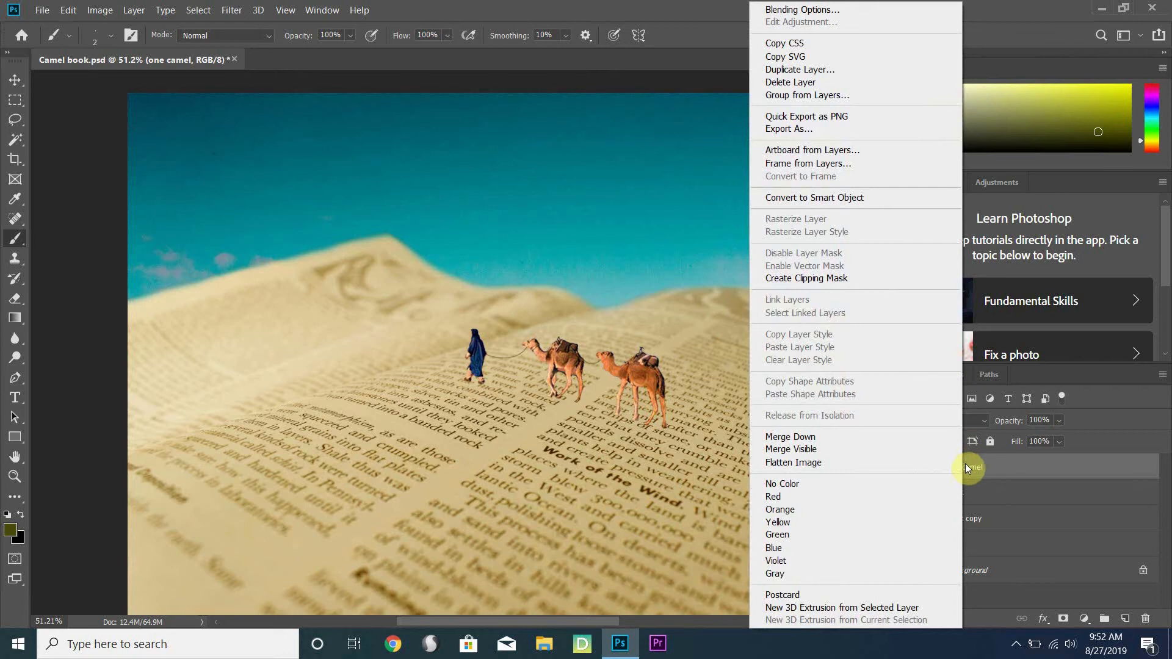
{"action": "left_click", "coordinate": [863, 69]}
{"action": "left_click", "coordinate": [721, 171]}
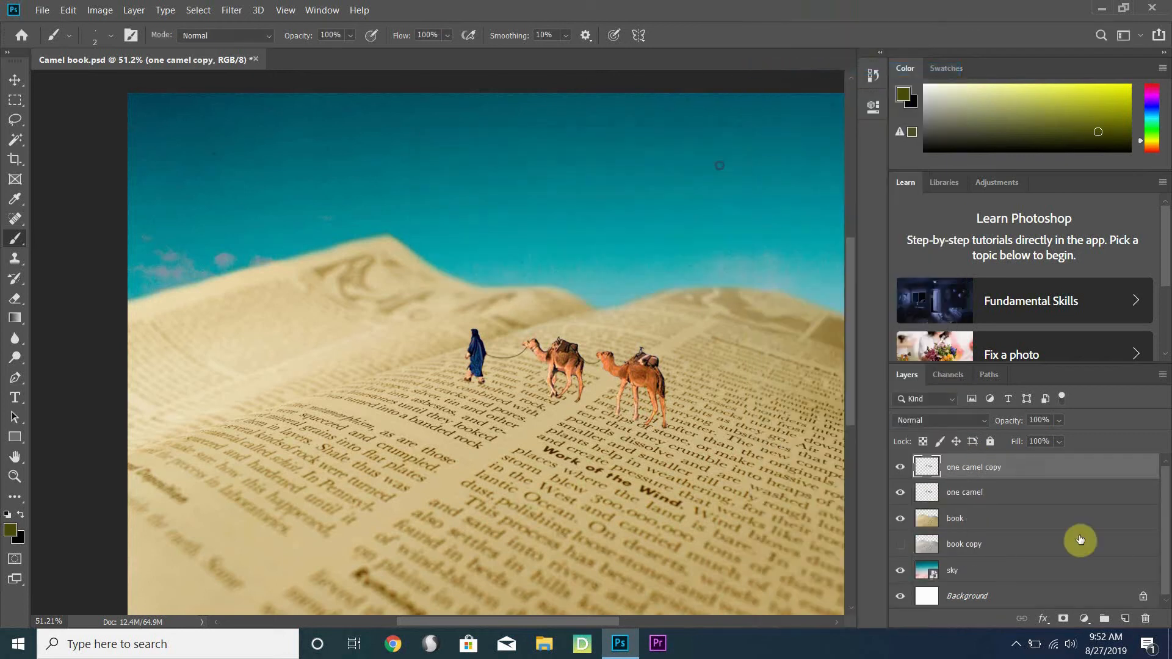
{"action": "left_click_drag", "start_coordinate": [965, 468], "coordinate": [934, 504]}
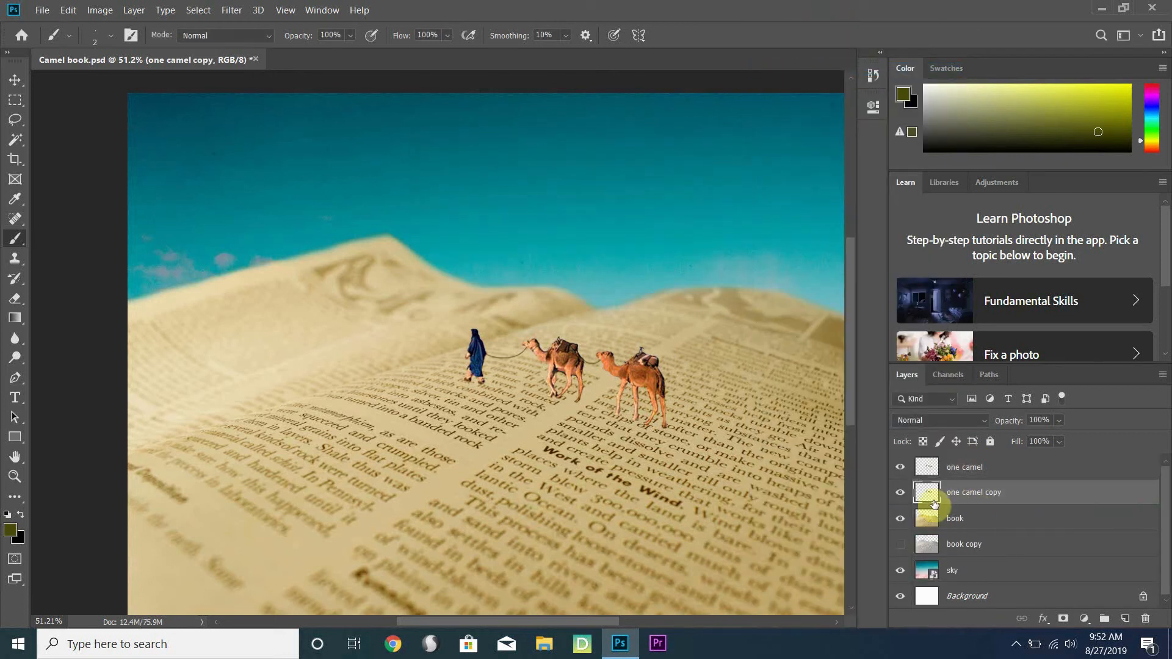
{"action": "left_click", "coordinate": [901, 494]}
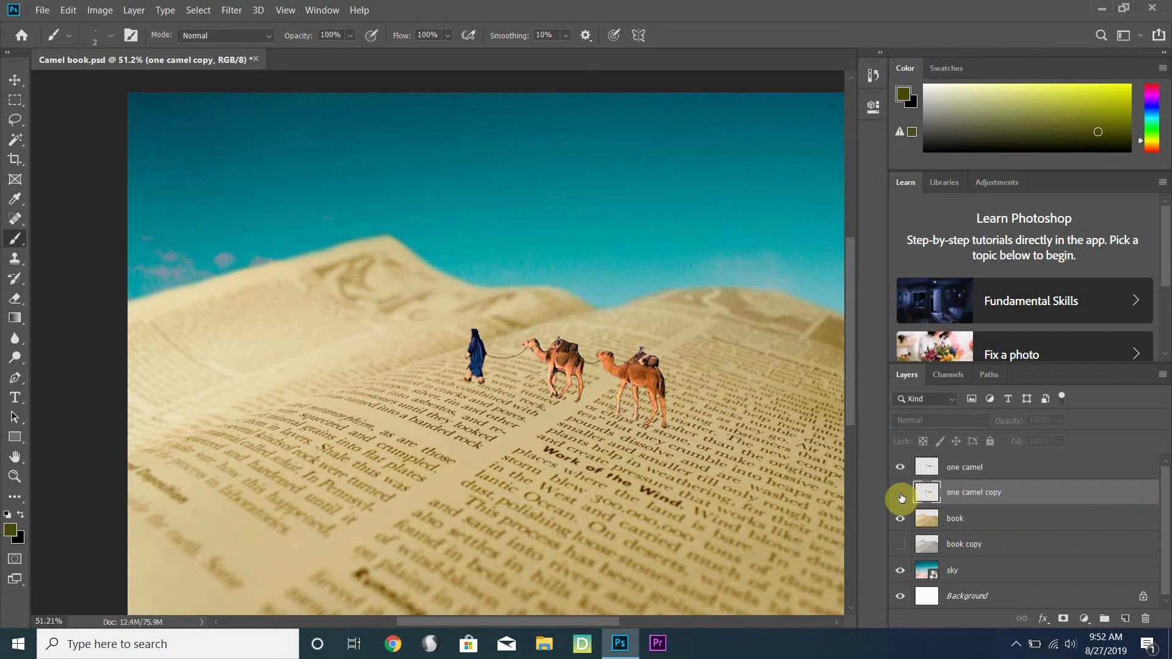
Step: Adjust the midtone Color Balance of the "one camel" layer to reduce the camels' reddish cast
{"action": "left_click", "coordinate": [958, 470]}
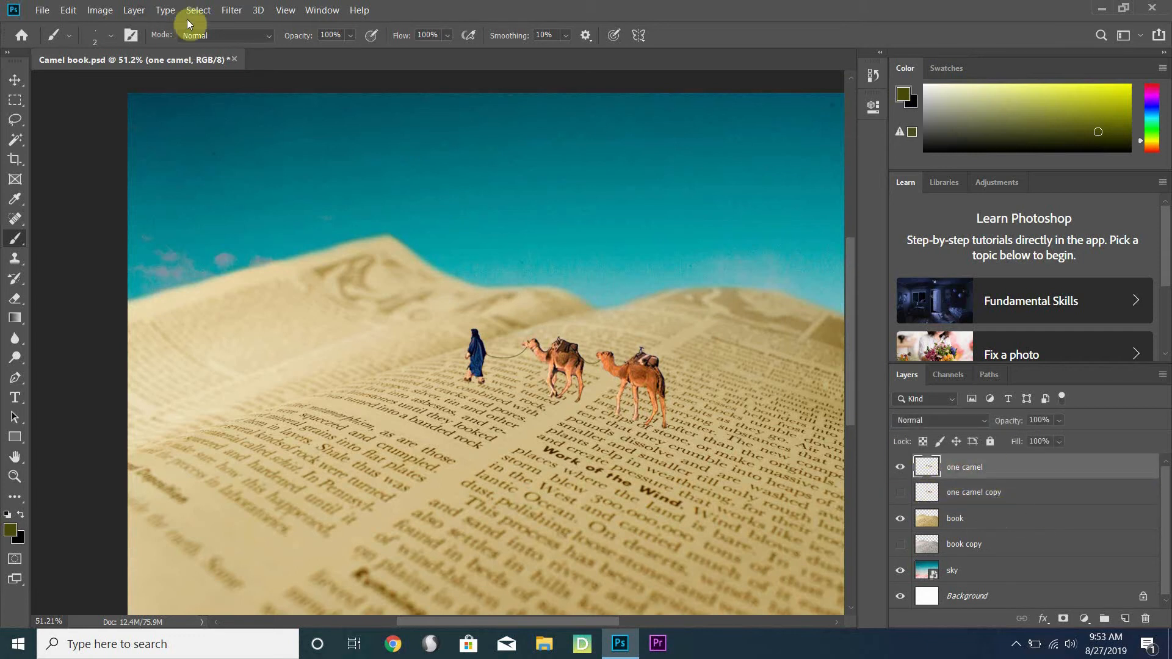
{"action": "left_click", "coordinate": [99, 10]}
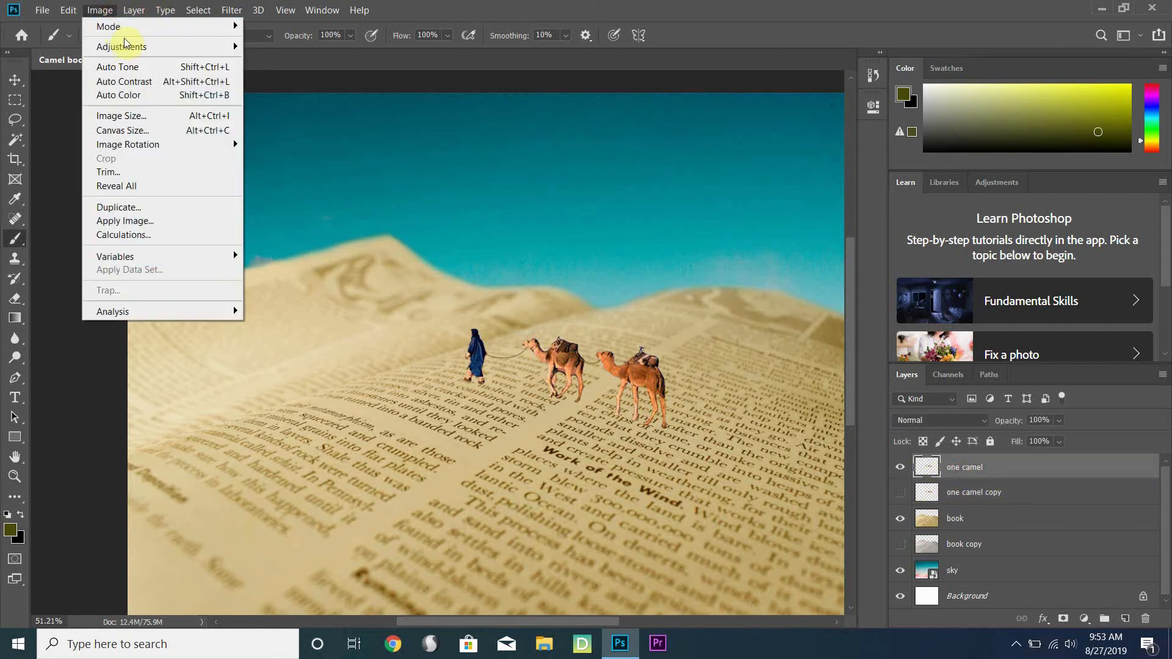
{"action": "mouse_move", "coordinate": [128, 49]}
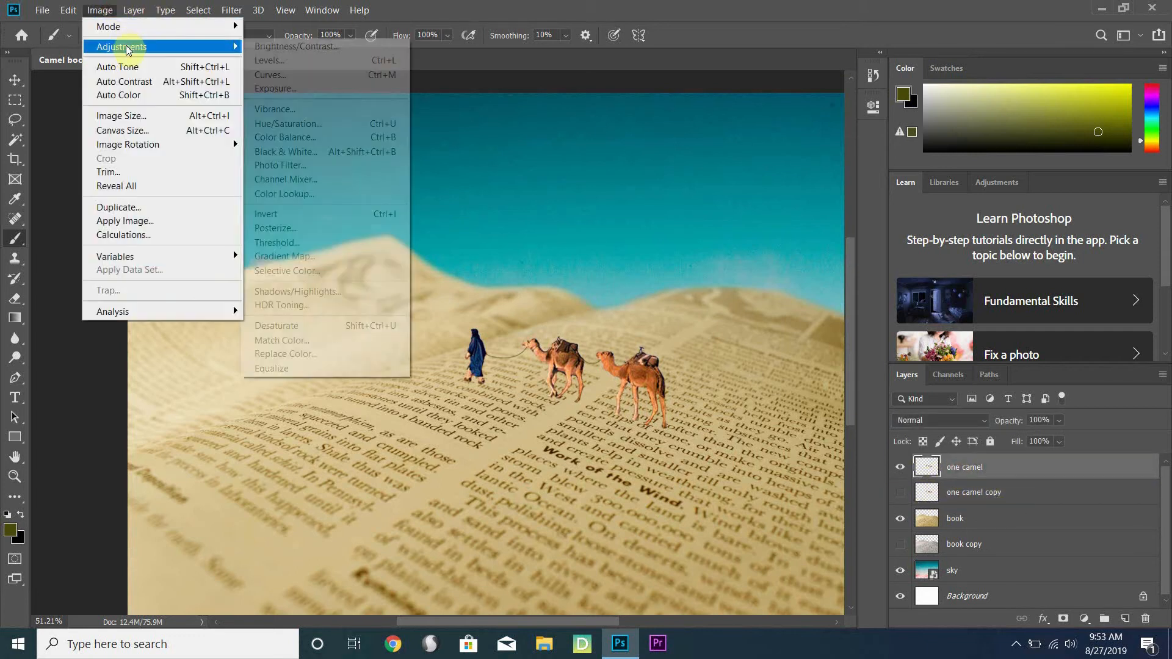
{"action": "left_click", "coordinate": [333, 138]}
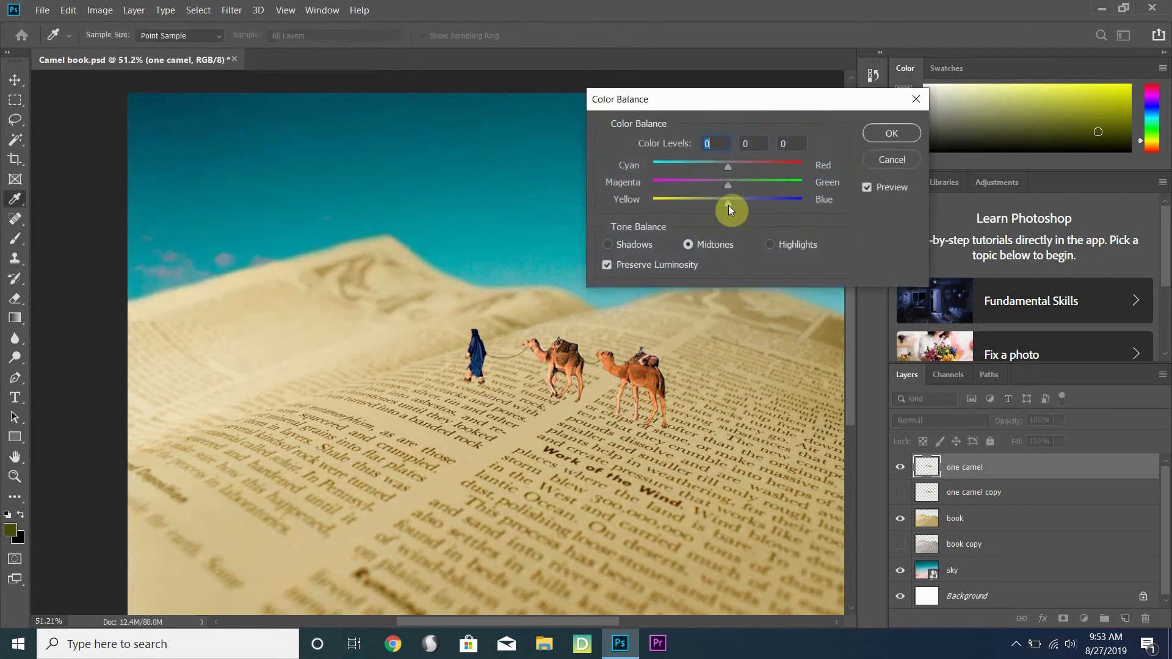
{"action": "left_click_drag", "start_coordinate": [730, 209], "coordinate": [730, 181]}
{"action": "left_click", "coordinate": [702, 172]}
{"action": "left_click", "coordinate": [888, 134]}
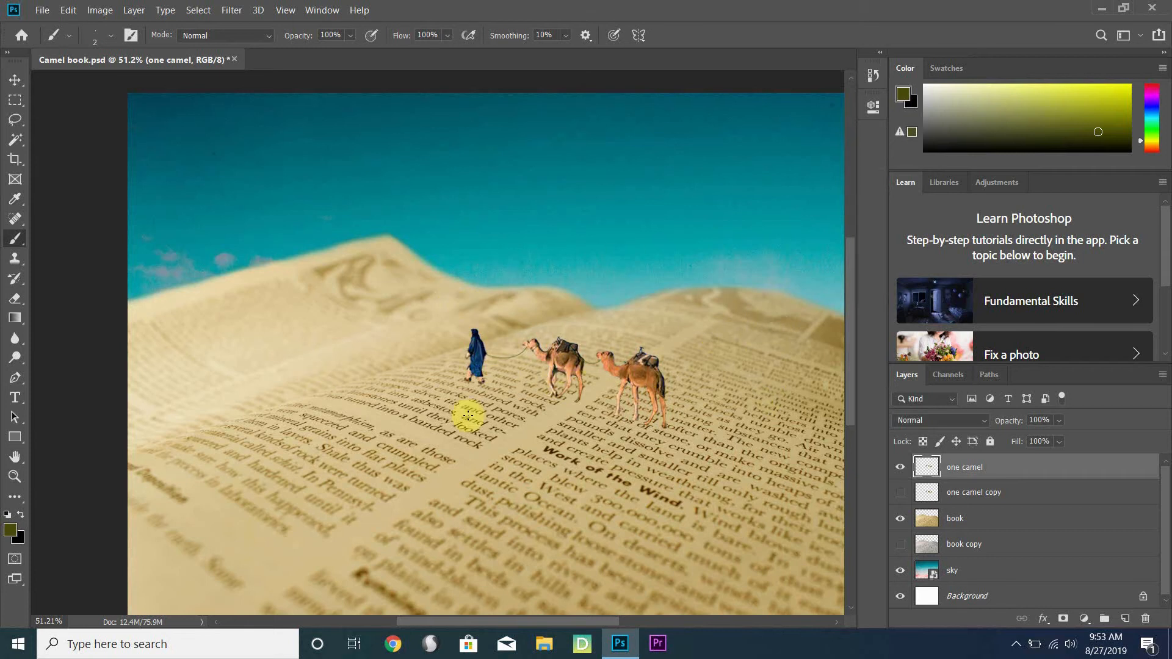
Step: Apply Brightness/Contrast to the "book" layer with brightness 2 and contrast 20
{"action": "left_click", "coordinate": [976, 525]}
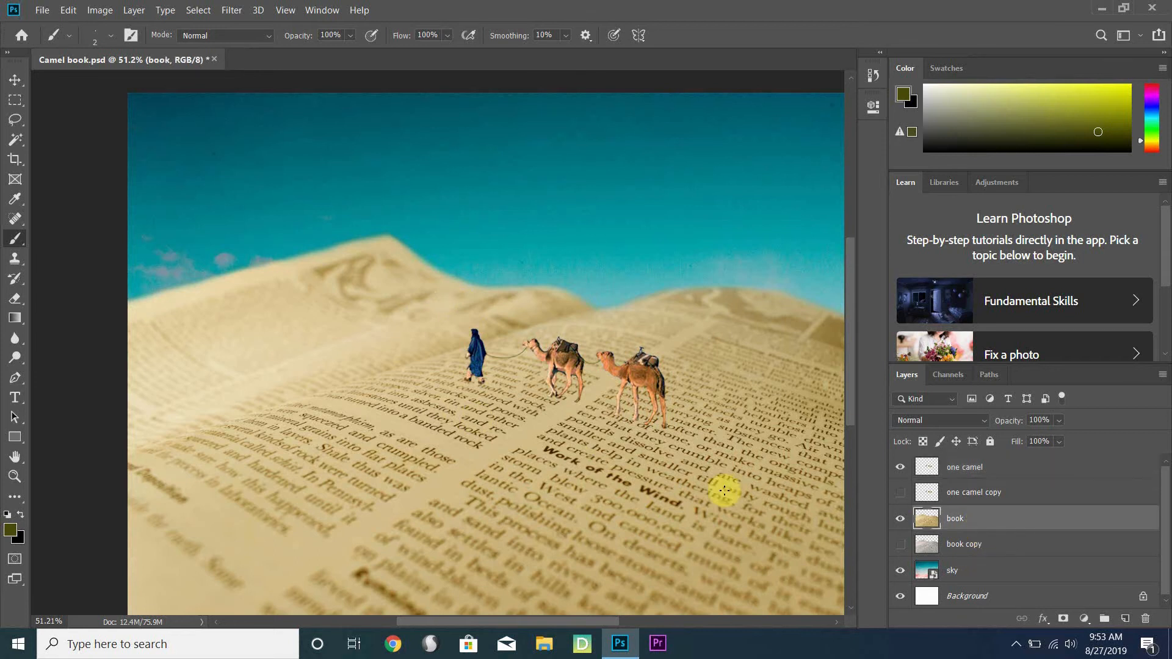
{"action": "left_click", "coordinate": [99, 10]}
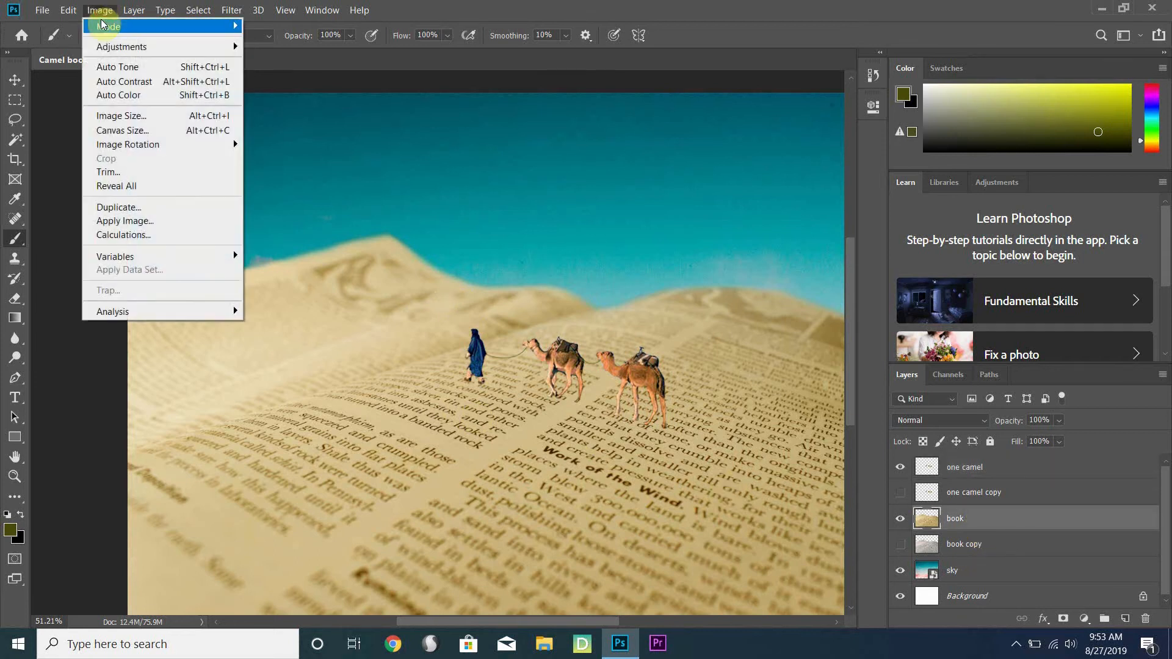
{"action": "mouse_move", "coordinate": [128, 52]}
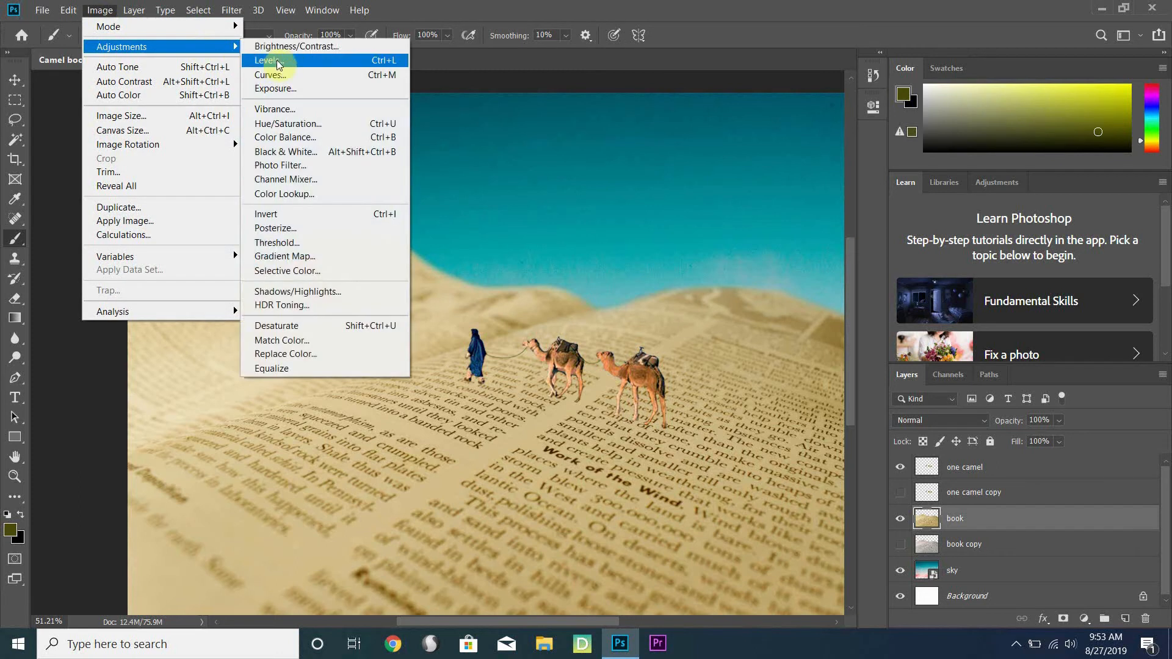
{"action": "left_click", "coordinate": [317, 48]}
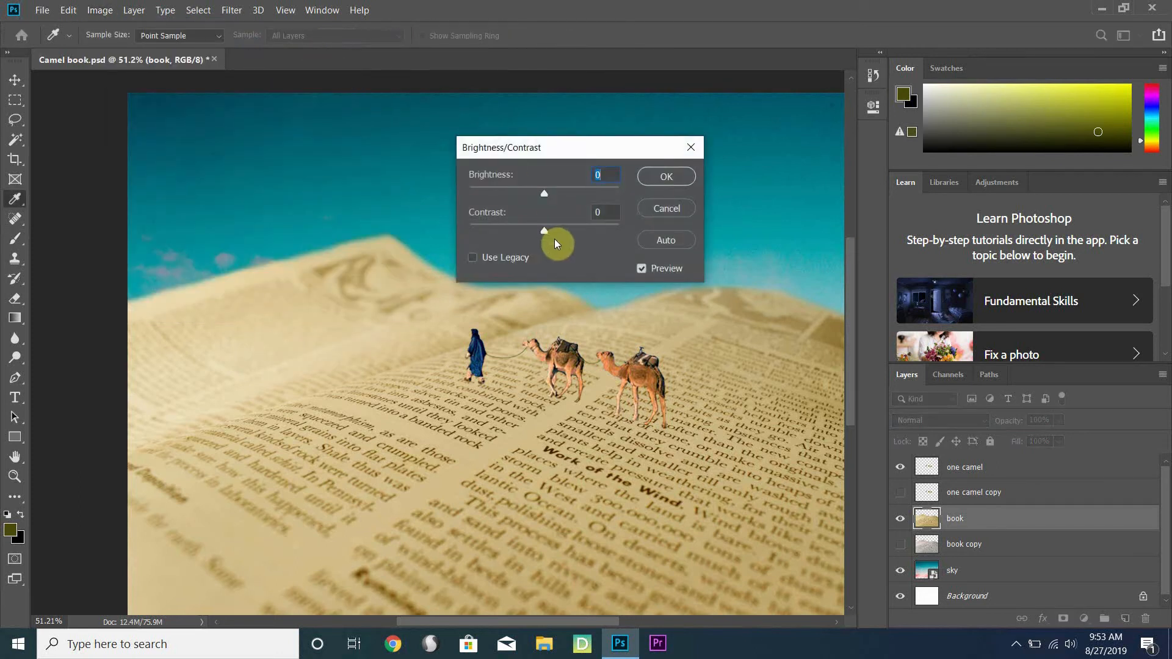
{"action": "mouse_move", "coordinate": [546, 191]}
{"action": "left_mouse_down"}
{"action": "mouse_move", "coordinate": [610, 195]}
{"action": "mouse_move", "coordinate": [442, 178]}
{"action": "mouse_move", "coordinate": [587, 194]}
{"action": "mouse_move", "coordinate": [525, 185]}
{"action": "mouse_move", "coordinate": [545, 188]}
{"action": "left_mouse_up"}
{"action": "mouse_move", "coordinate": [545, 231]}
{"action": "left_mouse_down"}
{"action": "mouse_move", "coordinate": [626, 232]}
{"action": "mouse_move", "coordinate": [493, 226]}
{"action": "mouse_move", "coordinate": [646, 232]}
{"action": "mouse_move", "coordinate": [416, 219]}
{"action": "mouse_move", "coordinate": [496, 236]}
{"action": "mouse_move", "coordinate": [638, 235]}
{"action": "mouse_move", "coordinate": [543, 225]}
{"action": "mouse_move", "coordinate": [561, 231]}
{"action": "left_mouse_up"}
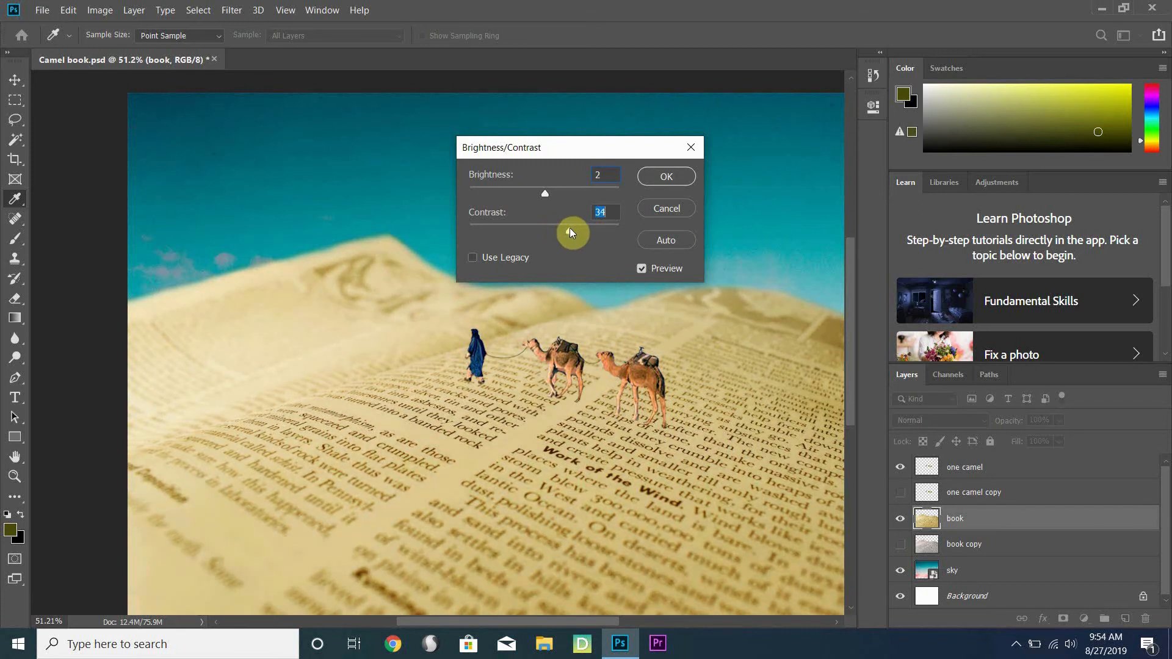
{"action": "left_click_drag", "start_coordinate": [562, 227], "coordinate": [550, 194]}
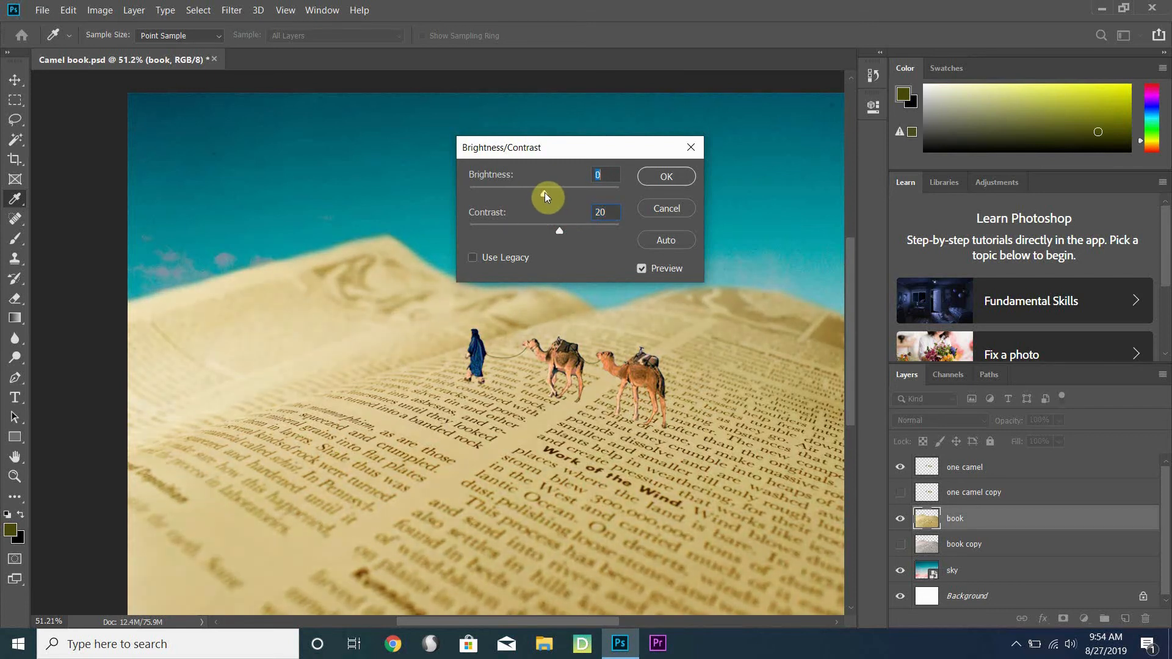
{"action": "left_click_drag", "start_coordinate": [544, 193], "coordinate": [546, 192]}
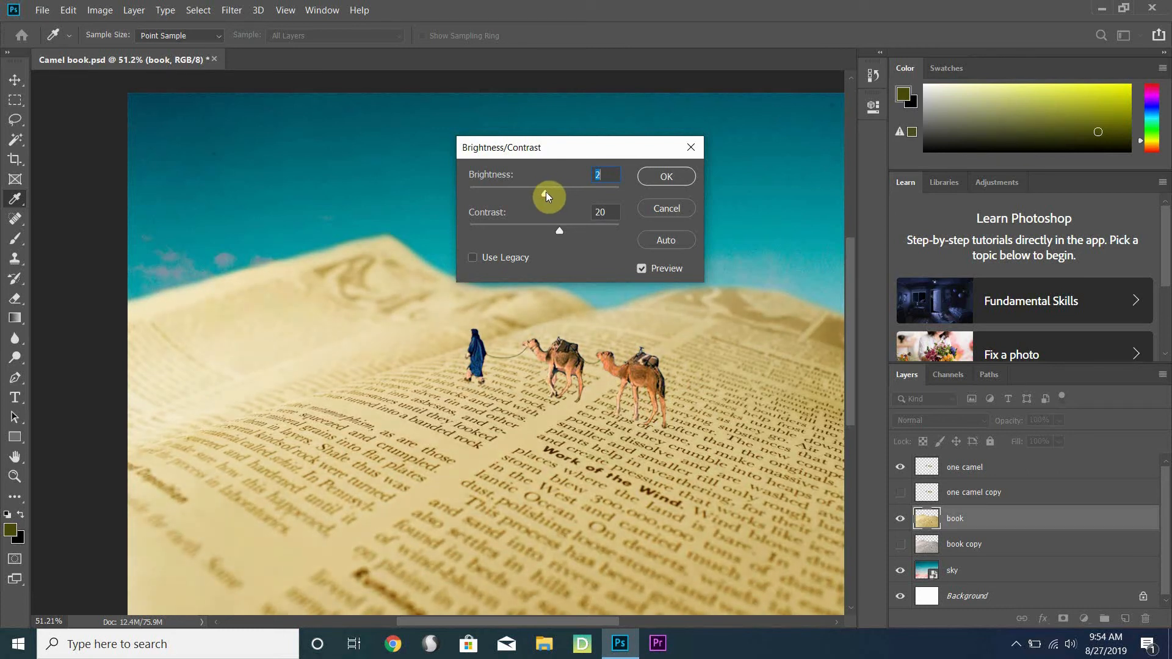
{"action": "left_click", "coordinate": [665, 177]}
{"action": "key", "text": "b"}
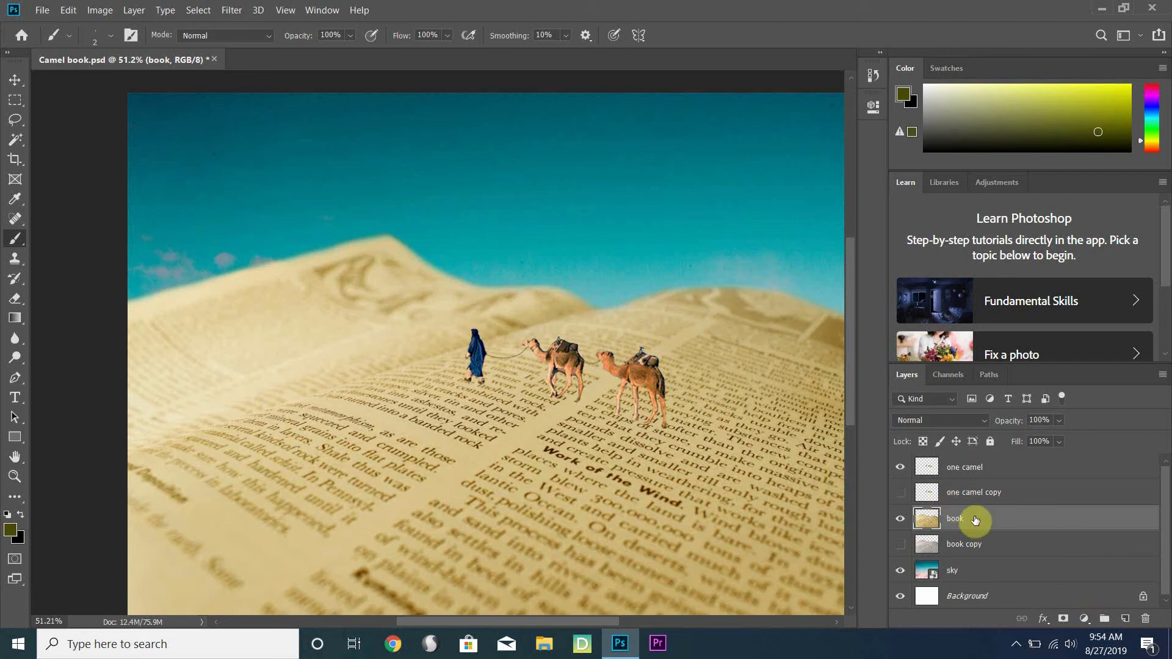
Step: Duplicate the "one camel" layer again and toggle the new copy's visibility to check it
{"action": "right_click", "coordinate": [964, 470]}
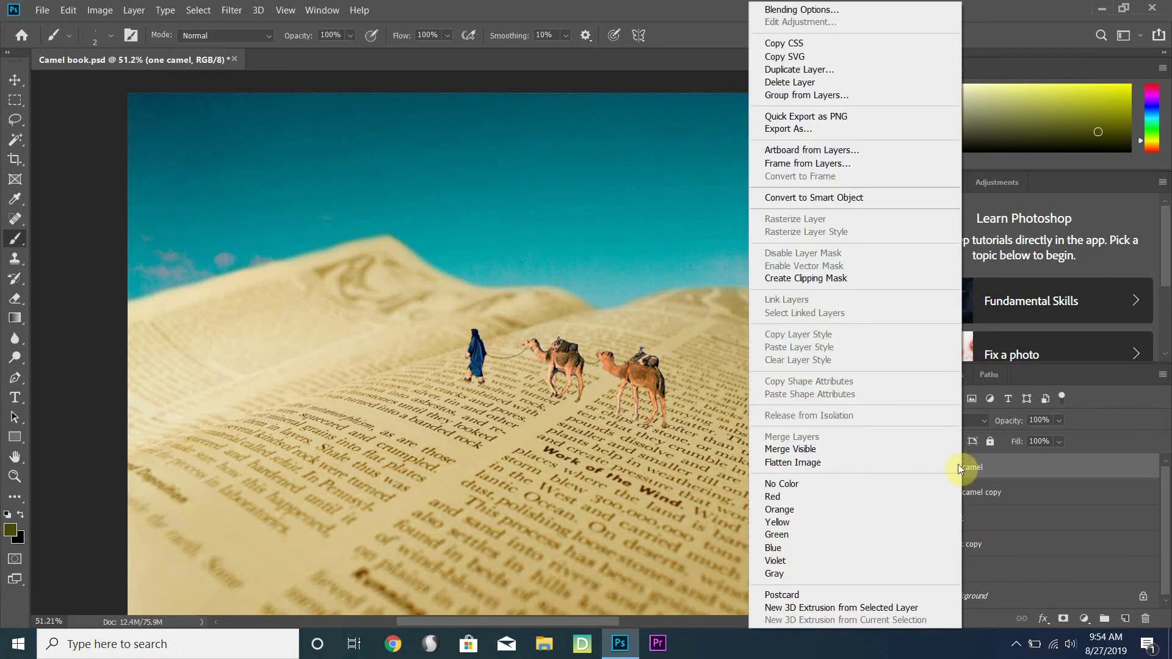
{"action": "left_click", "coordinate": [802, 72]}
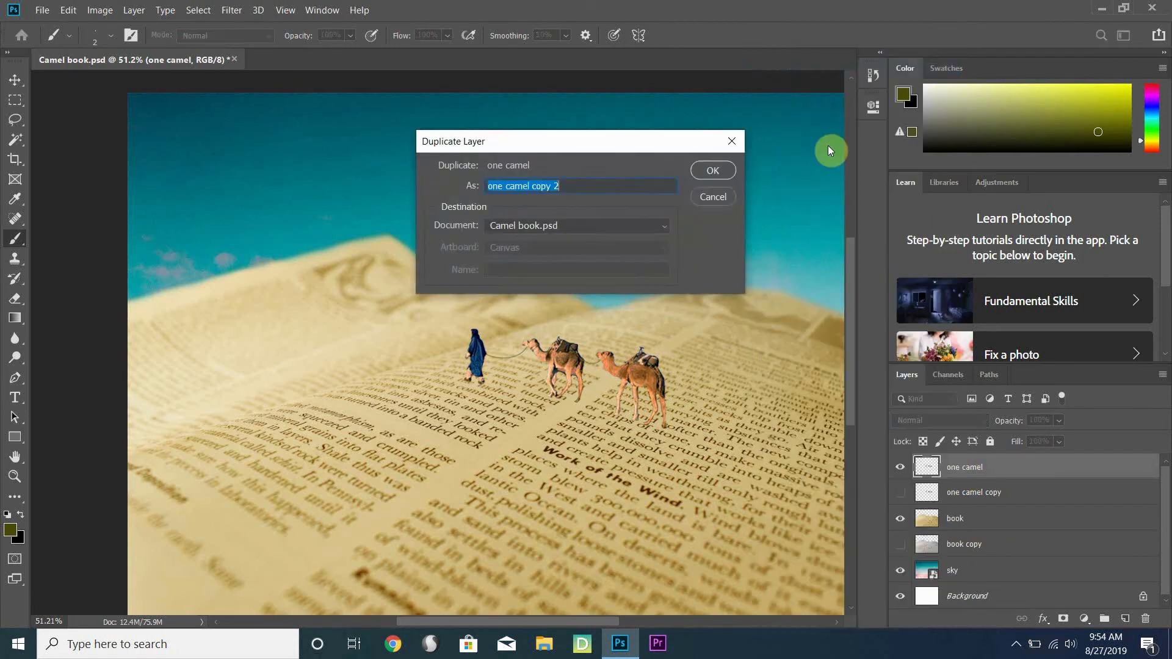
{"action": "left_click", "coordinate": [712, 172]}
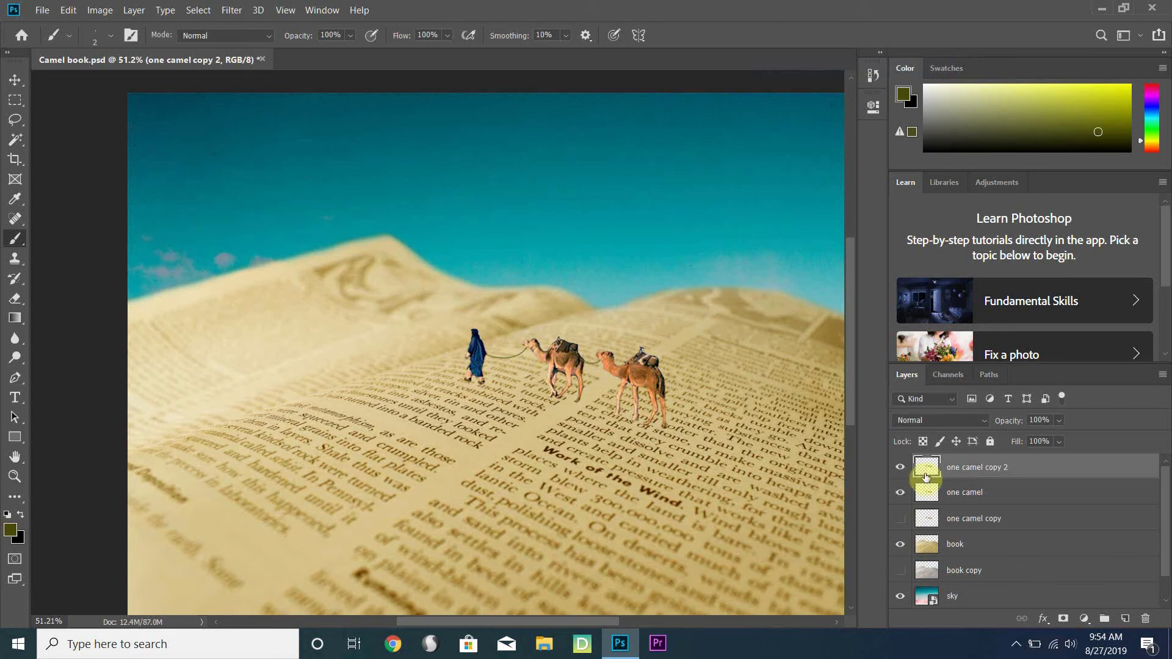
{"action": "left_click", "coordinate": [897, 467]}
{"action": "left_click", "coordinate": [897, 467]}
{"action": "left_click", "coordinate": [899, 467]}
{"action": "left_click", "coordinate": [902, 467]}
Step: Rename the new visible copy as "shadow" and place it beneath the "one camel" layer
{"action": "double_click", "coordinate": [973, 467]}
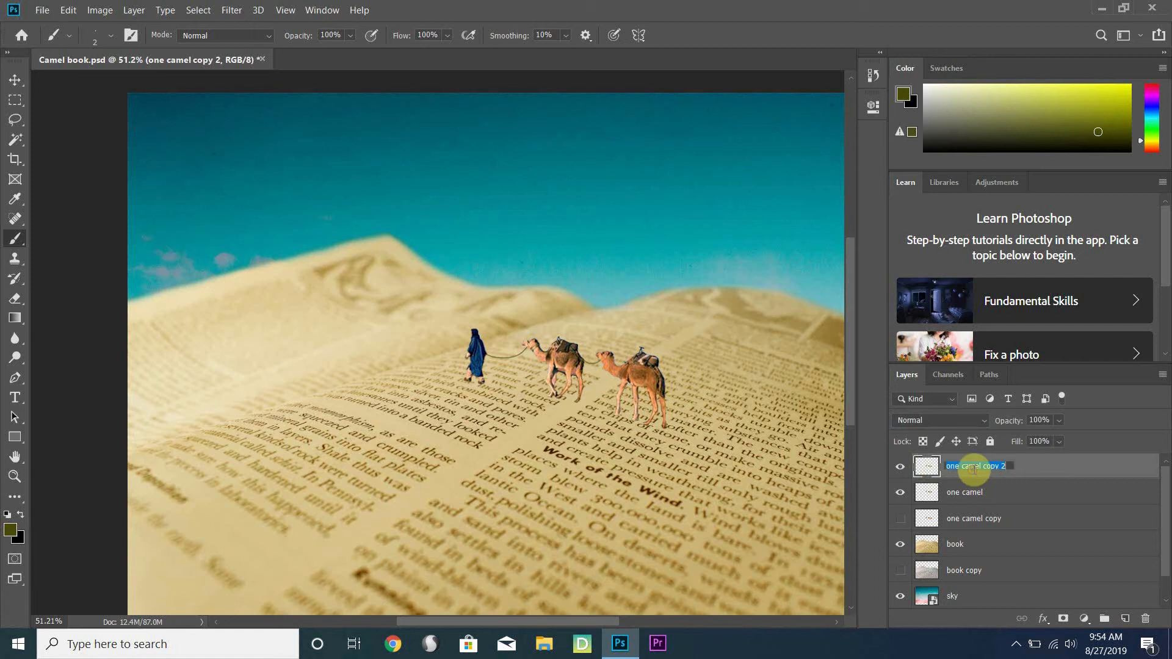
{"action": "type", "text": "shado"}
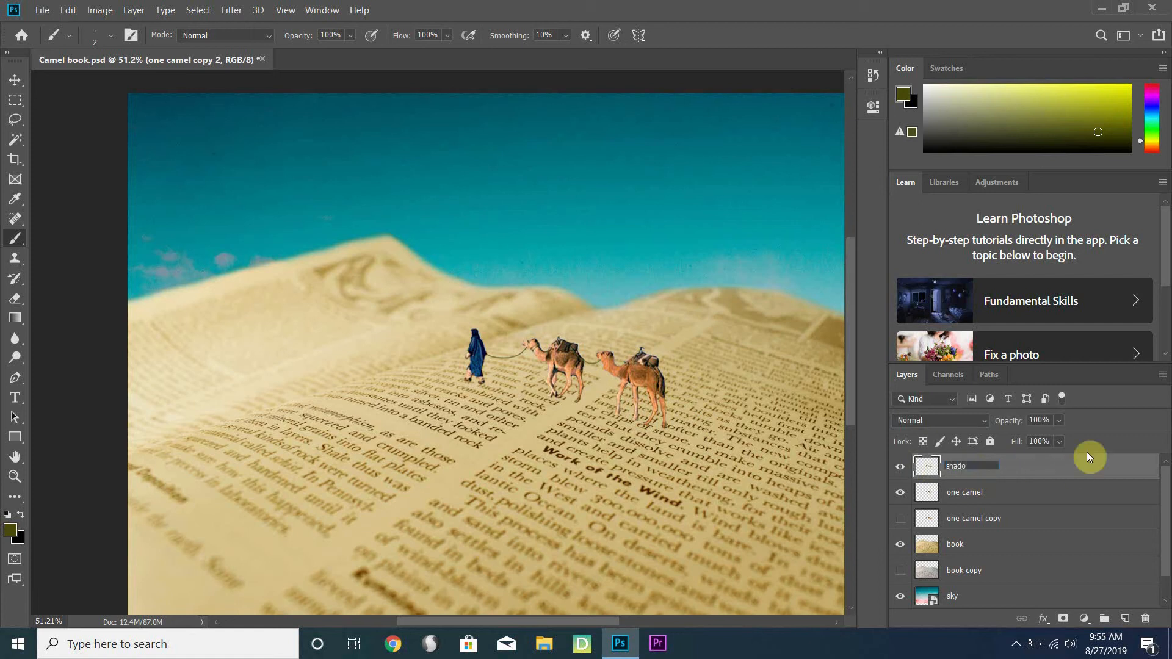
{"action": "type", "text": "w"}
{"action": "key", "text": "Return"}
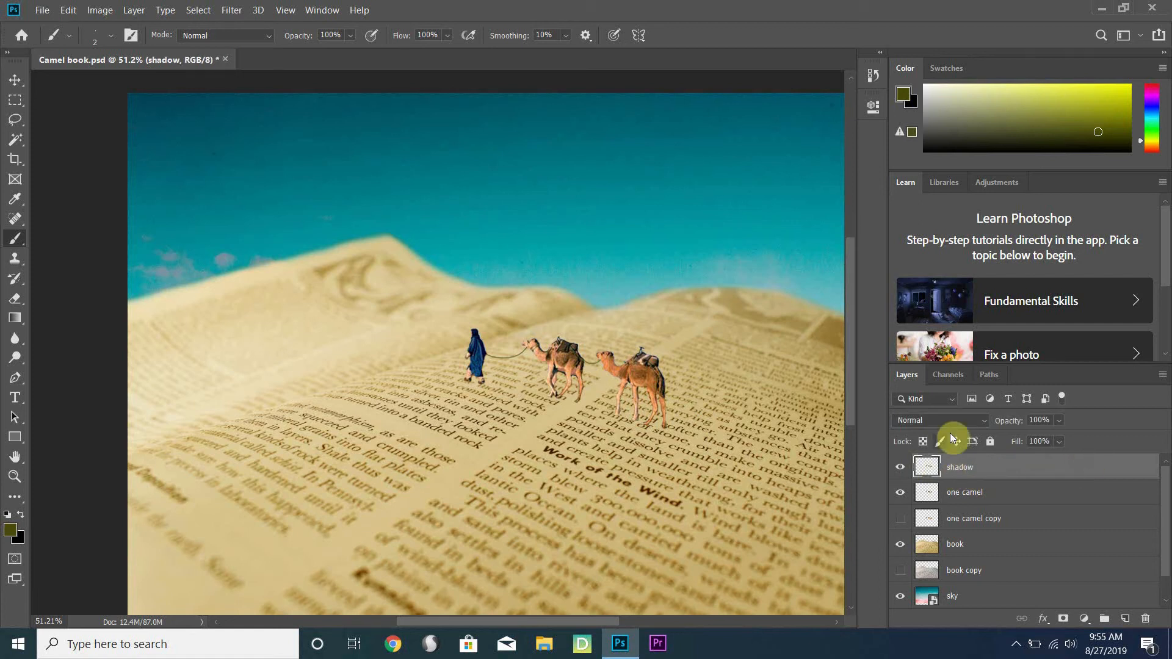
{"action": "left_click_drag", "start_coordinate": [967, 473], "coordinate": [969, 498]}
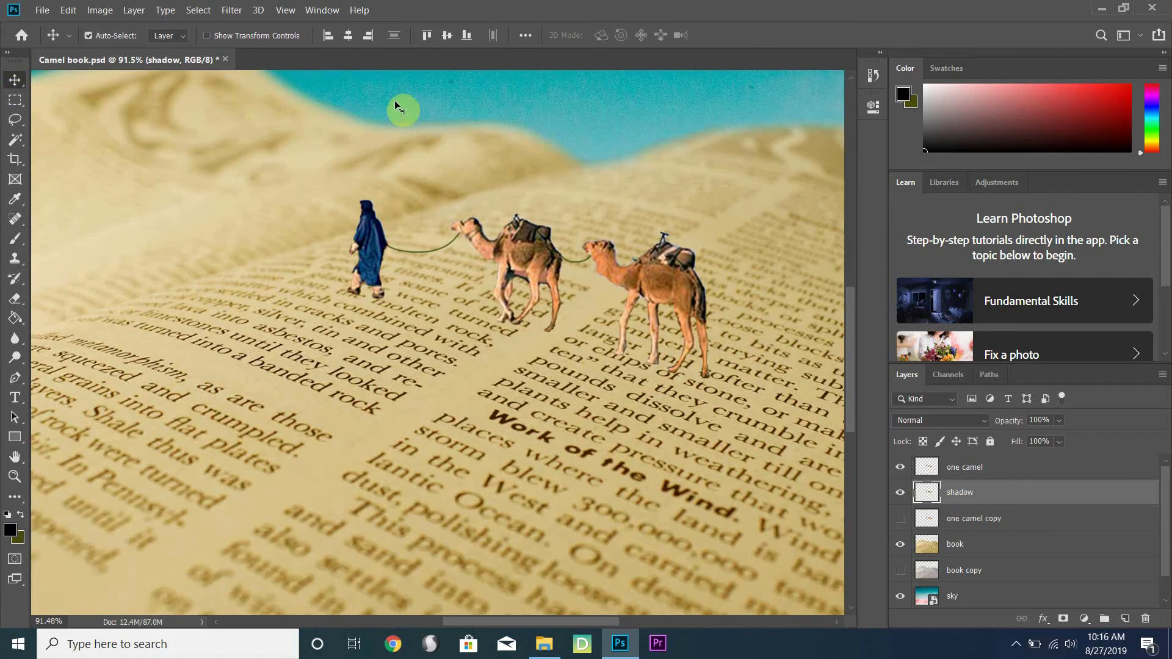
Step: Move the man and camels on the "shadow" layer straight down until they sit clear below the originals, and clear the selection
{"action": "key", "text": "ctrl+z"}
{"action": "key", "text": "shift+Down"}
{"action": "key", "text": "shift+Down"}
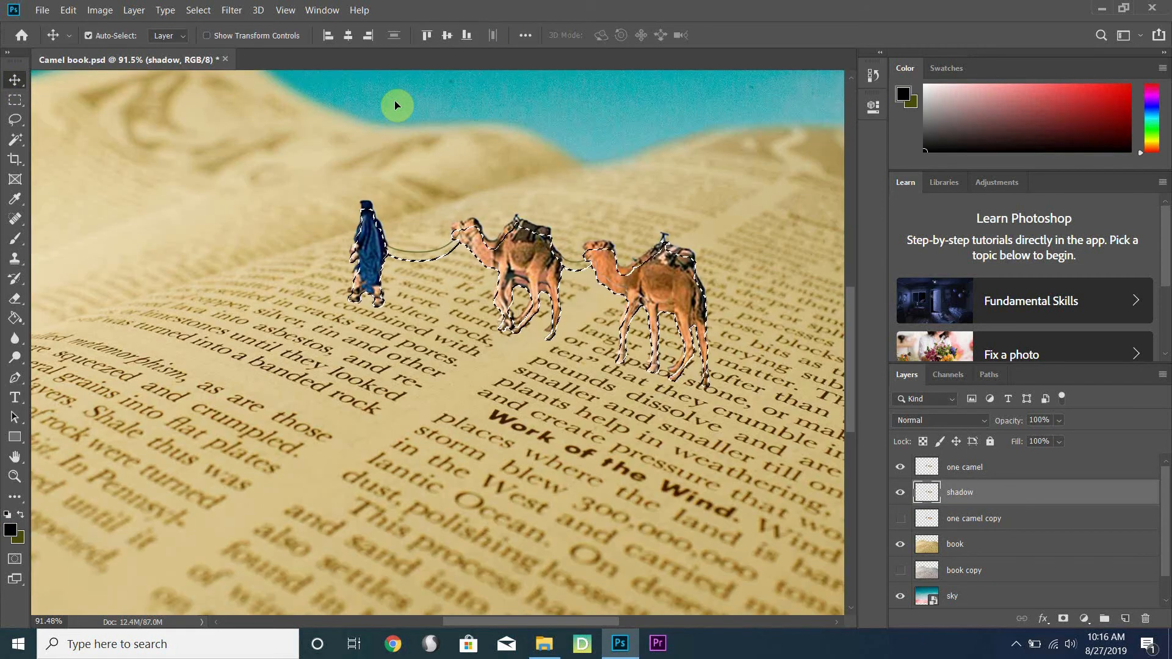
{"action": "key", "text": "shift+Down"}
{"action": "key", "text": "shift+Down"}
{"action": "key", "text": "shift+Down"}
{"action": "key", "text": "shift+Down"}
{"action": "key", "text": "shift+Down"}
{"action": "key", "text": "shift+Down"}
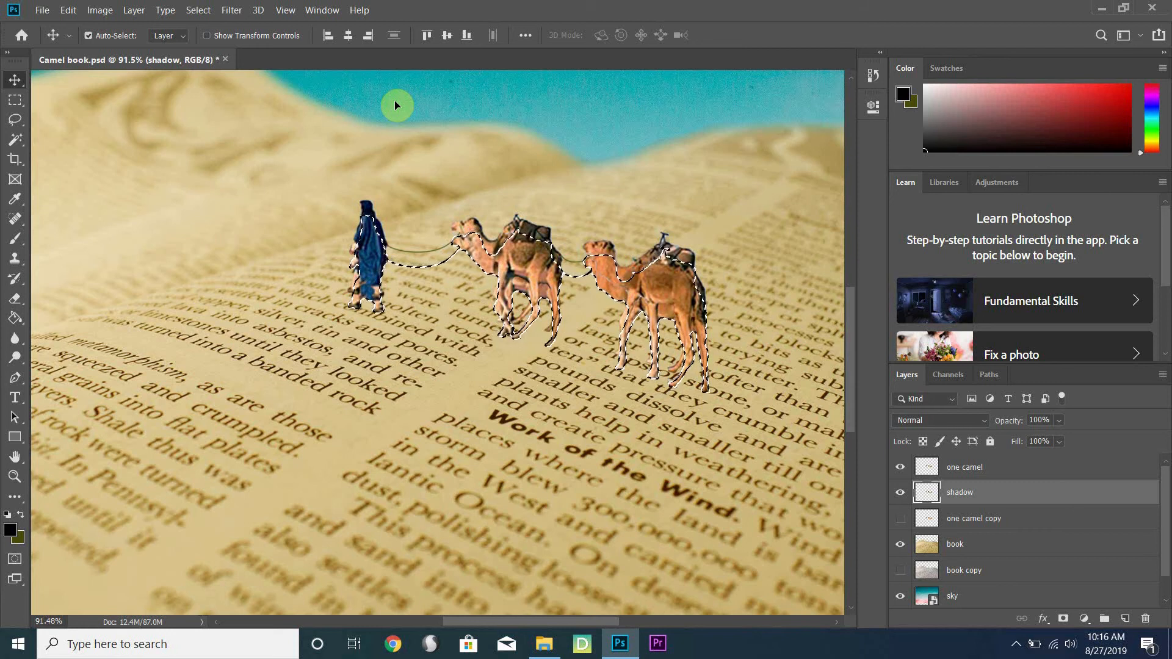
{"action": "key", "text": "shift+Down"}
{"action": "key", "text": "shift+Down"}
{"action": "key", "text": "shift+Down"}
{"action": "key", "text": "shift+Down"}
{"action": "key", "text": "shift+Down"}
{"action": "key", "text": "shift+Down"}
{"action": "key", "text": "shift+Down"}
{"action": "key", "text": "shift+Down"}
{"action": "key", "text": "shift+Down"}
{"action": "key", "text": "shift+Down"}
{"action": "key", "text": "shift+Down"}
{"action": "key", "text": "shift+Down"}
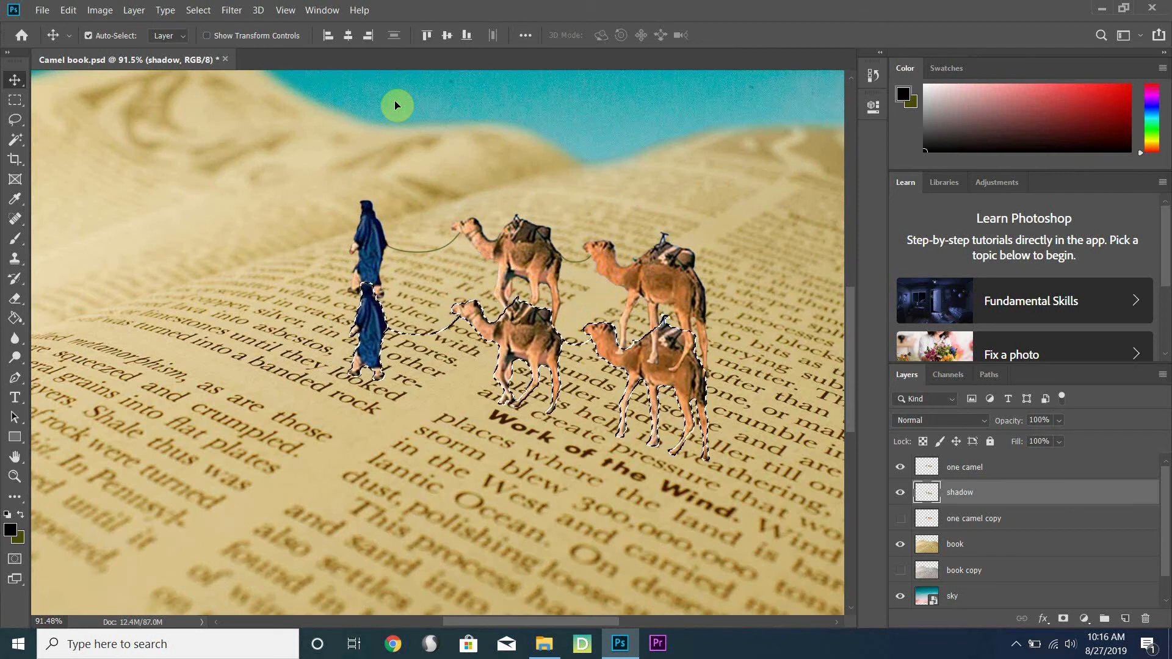
{"action": "key", "text": "shift+Down"}
{"action": "key", "text": "shift+Down"}
{"action": "key", "text": "shift+Down"}
{"action": "key", "text": "shift+Down"}
{"action": "key", "text": "shift+Down"}
{"action": "key", "text": "shift+Down"}
{"action": "key", "text": "shift+Down"}
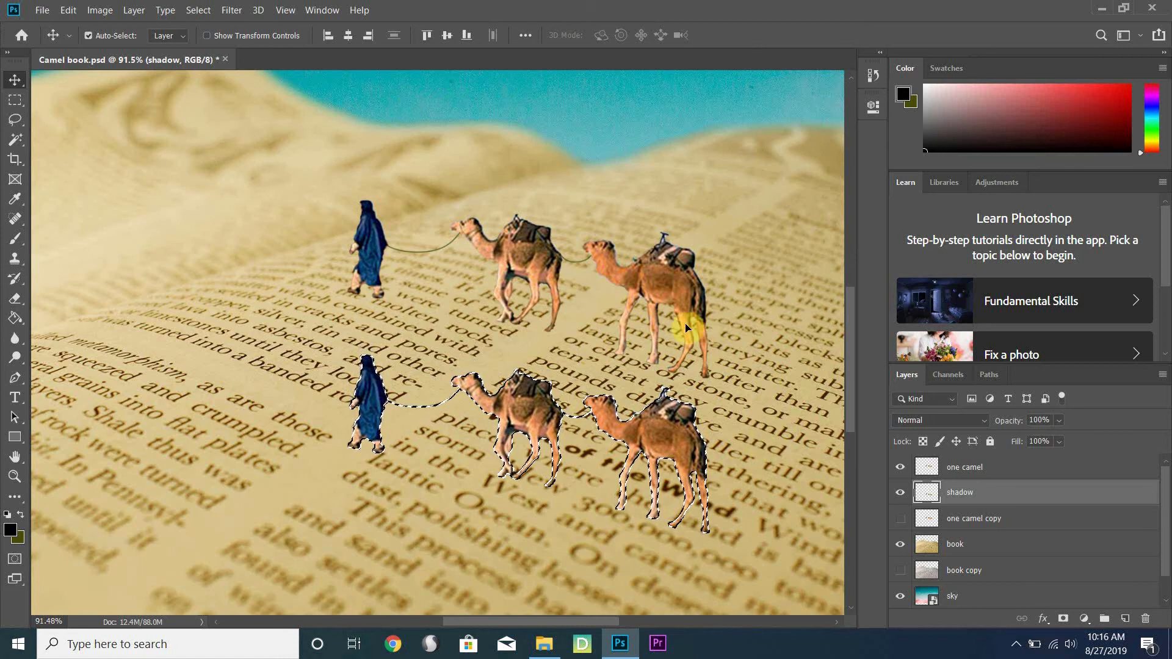
{"action": "key", "text": "ctrl"}
{"action": "key", "text": "ctrl+d"}
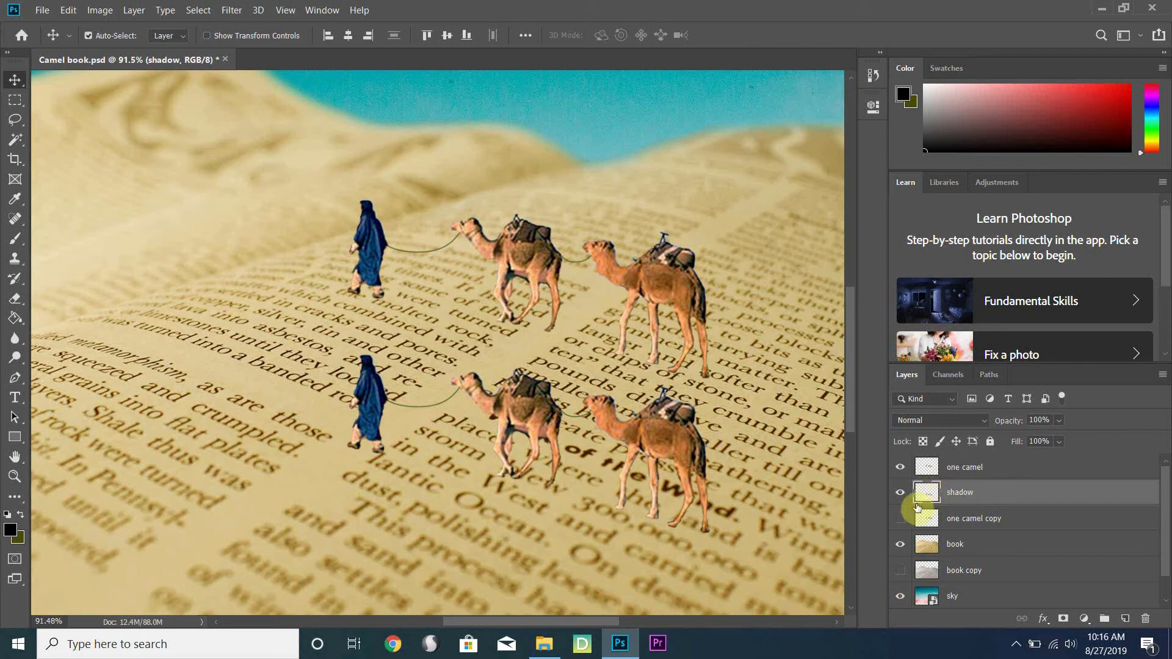
Step: Select the pixels of the "shadow" layer and delete its image content, keeping the silhouette selection
{"action": "right_click", "coordinate": [927, 496]}
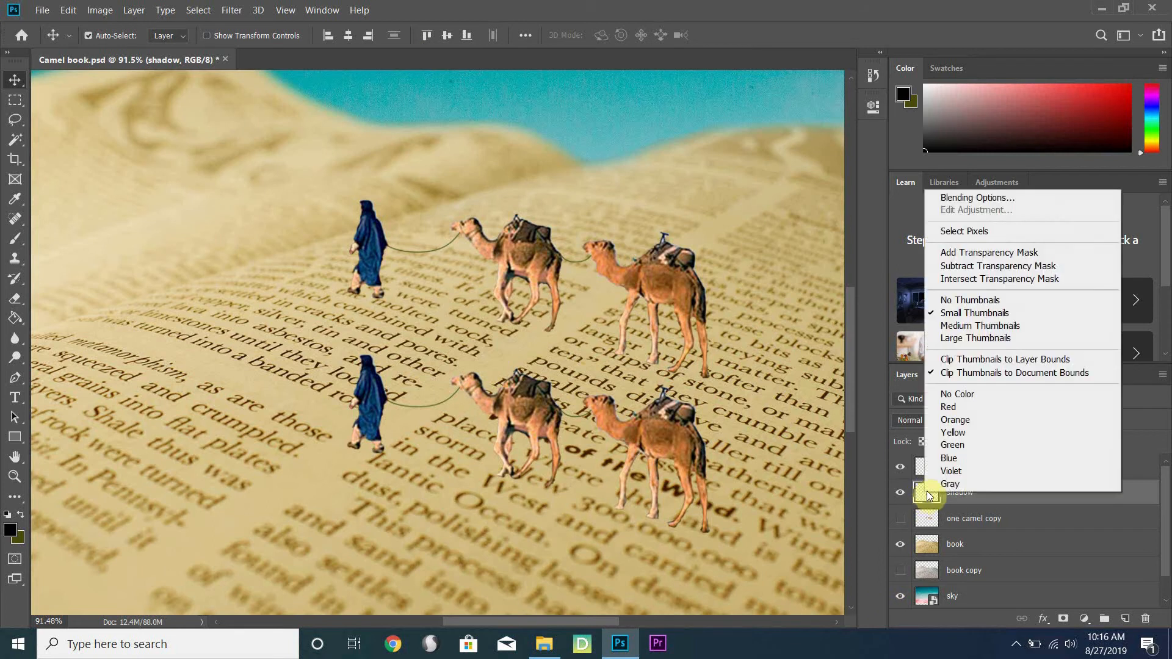
{"action": "left_click", "coordinate": [970, 231]}
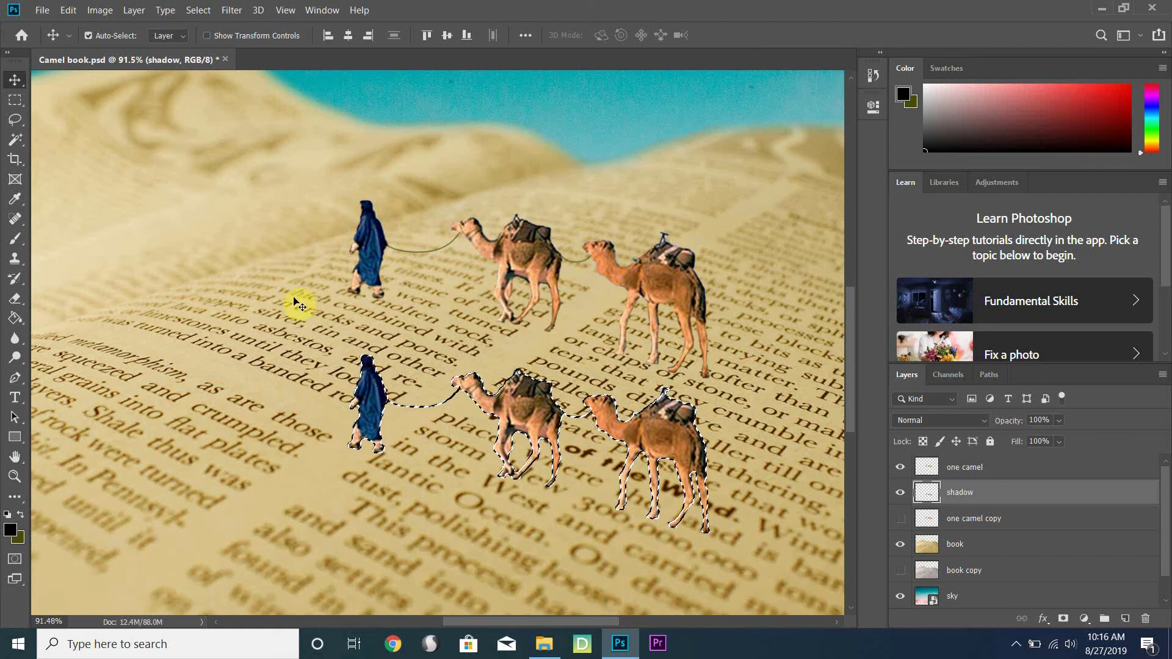
{"action": "key", "text": "Delete"}
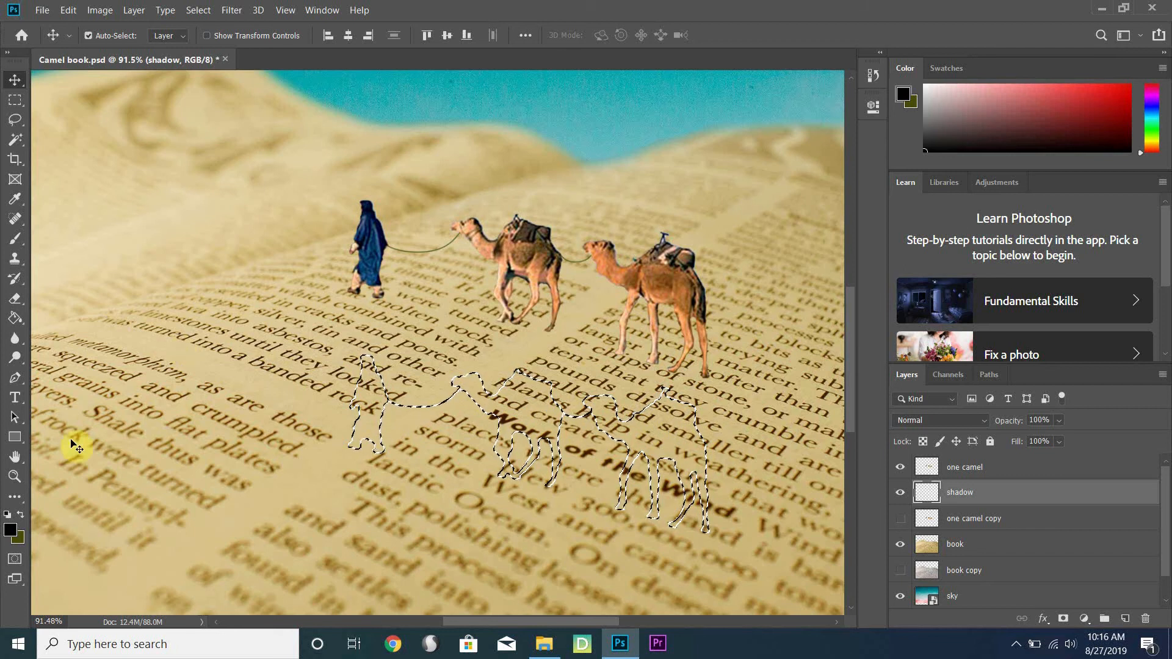
Step: Fill the man and camel silhouettes on the "shadow" layer with black using the Paint Bucket, and clear the selection
{"action": "left_click", "coordinate": [23, 318]}
{"action": "left_click", "coordinate": [55, 318]}
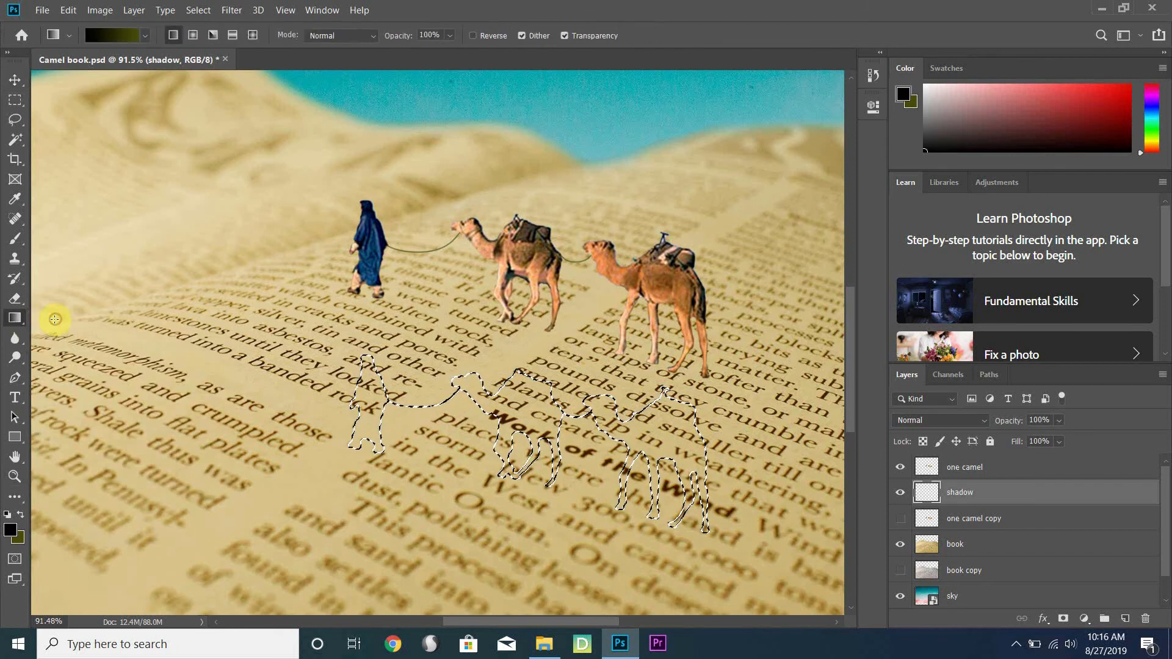
{"action": "left_click", "coordinate": [22, 321]}
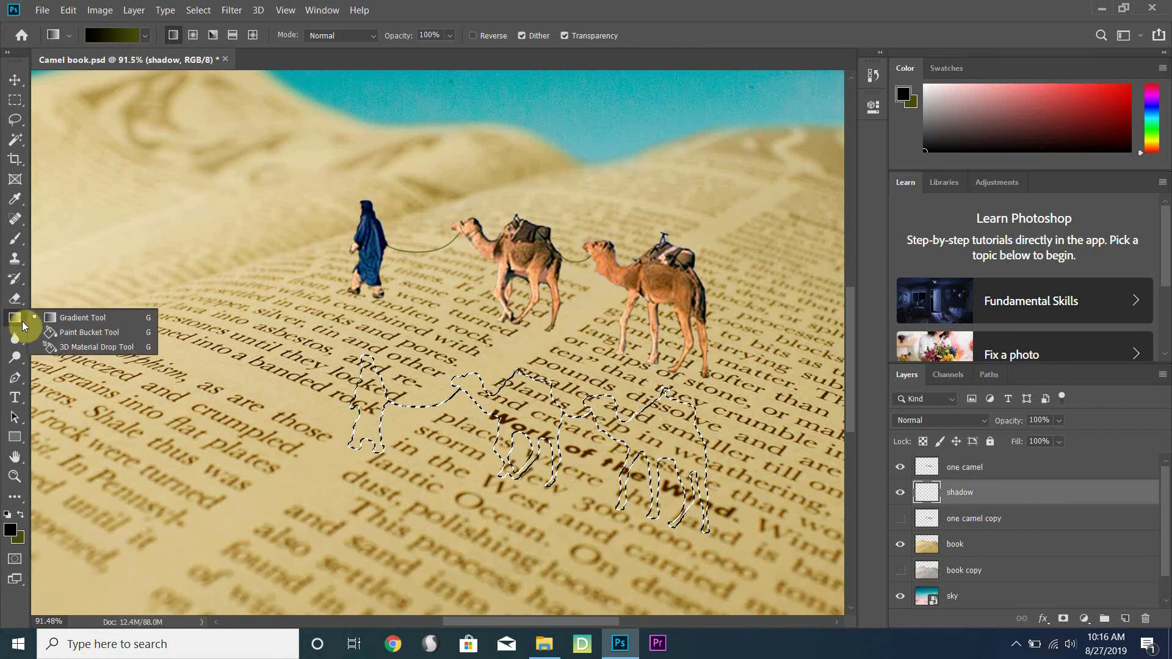
{"action": "left_click", "coordinate": [63, 334]}
{"action": "key", "text": "x"}
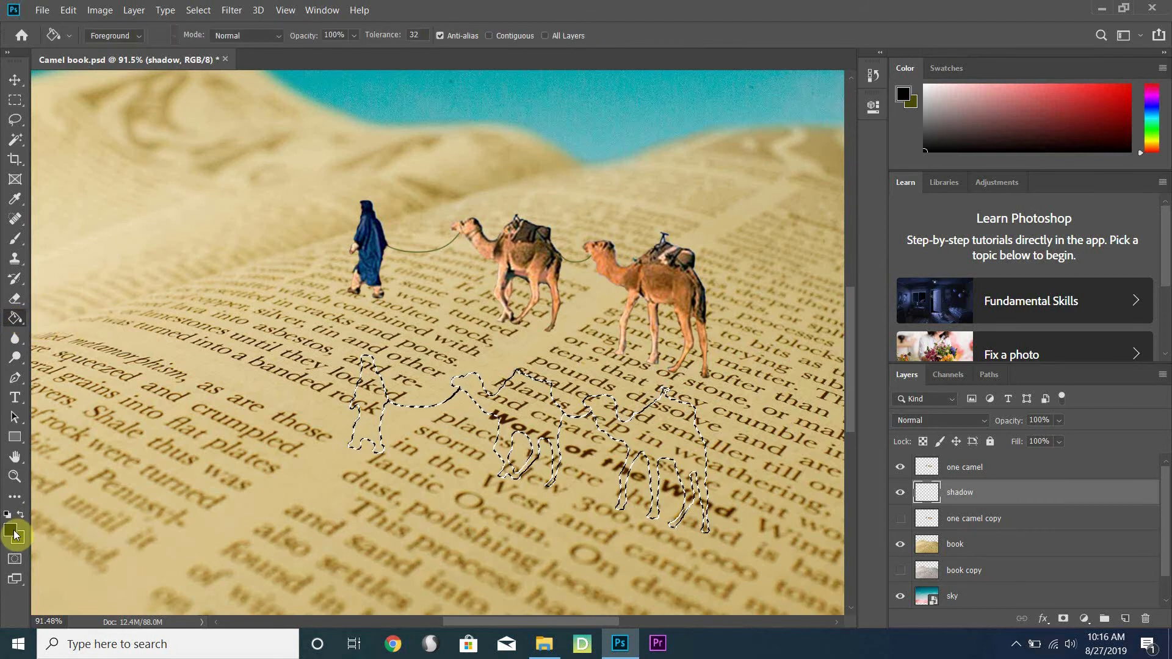
{"action": "left_click", "coordinate": [11, 533]}
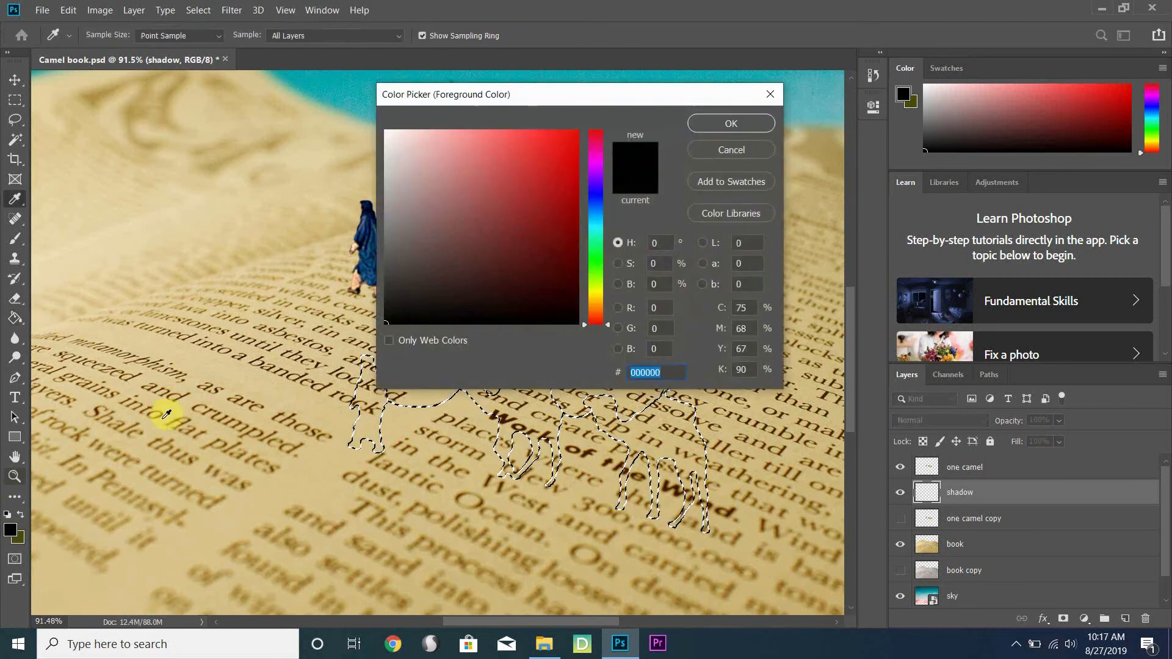
{"action": "left_click", "coordinate": [731, 124]}
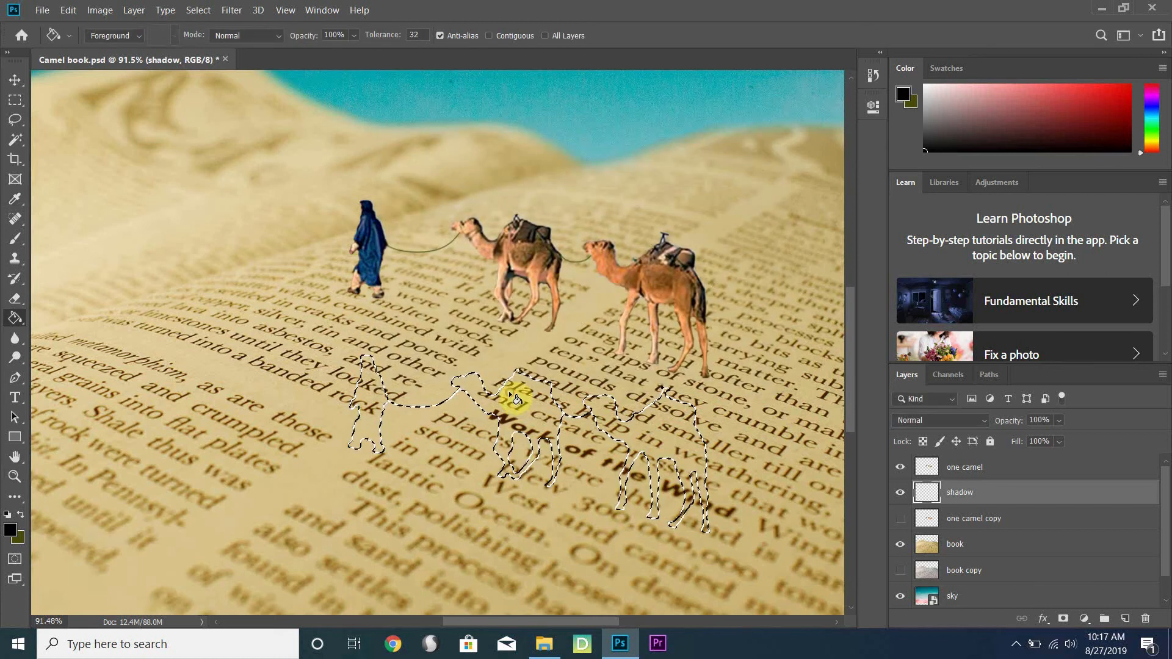
{"action": "left_click", "coordinate": [516, 398]}
{"action": "left_click", "coordinate": [473, 402]}
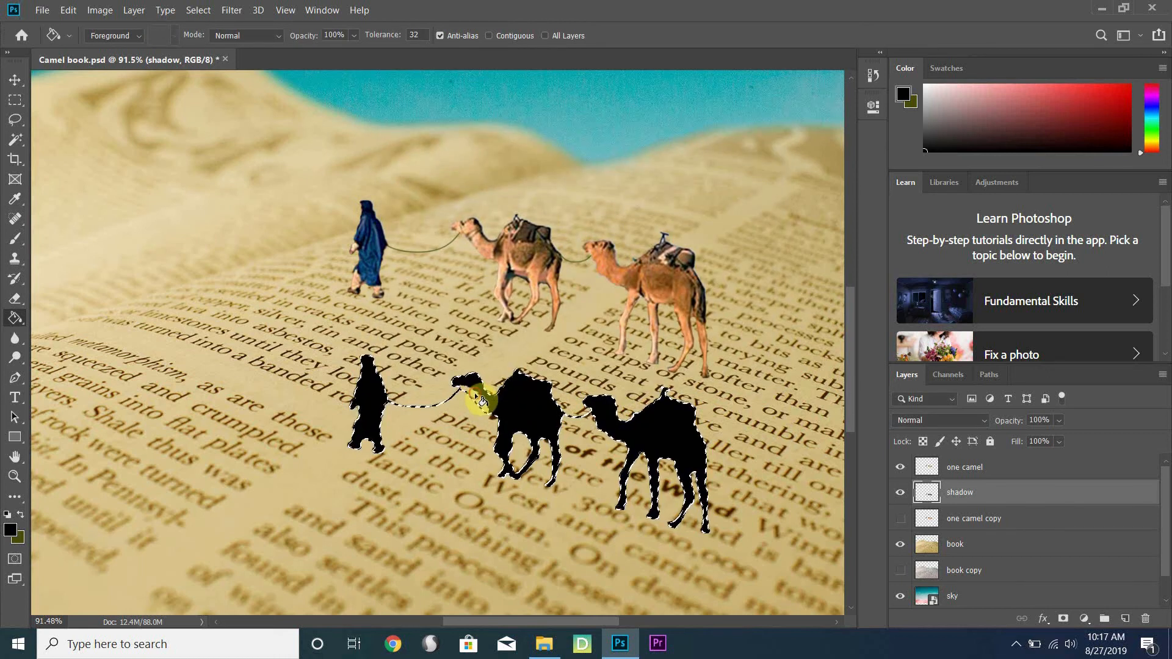
{"action": "left_click", "coordinate": [472, 398]}
{"action": "left_click", "coordinate": [650, 435]}
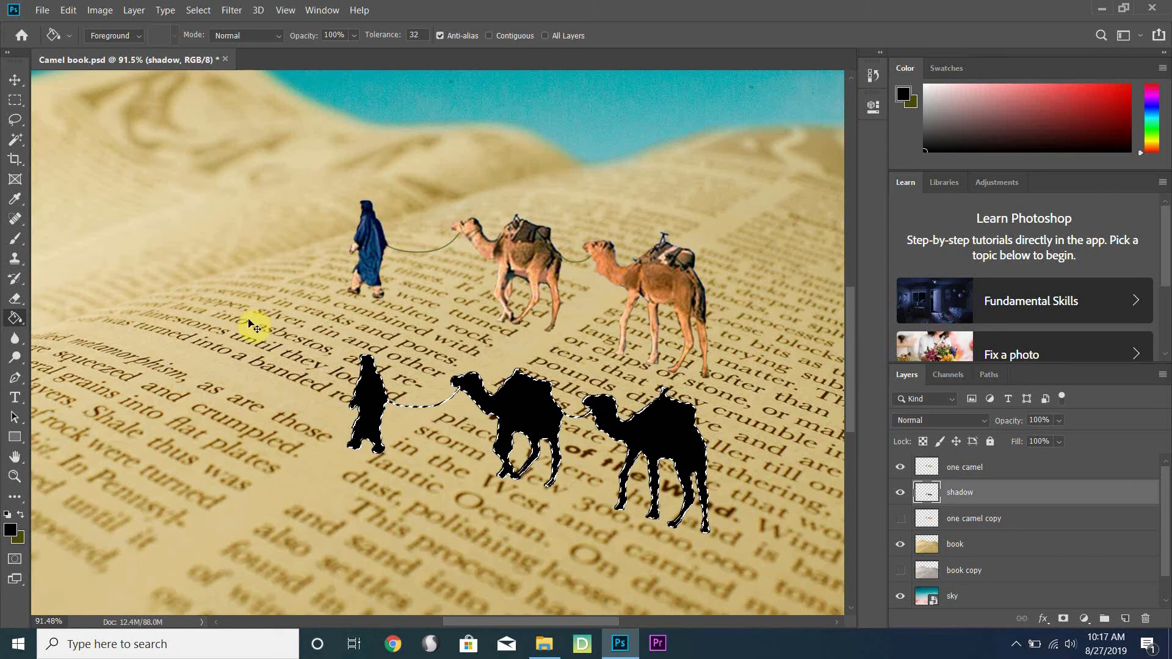
{"action": "key", "text": "ctrl+d"}
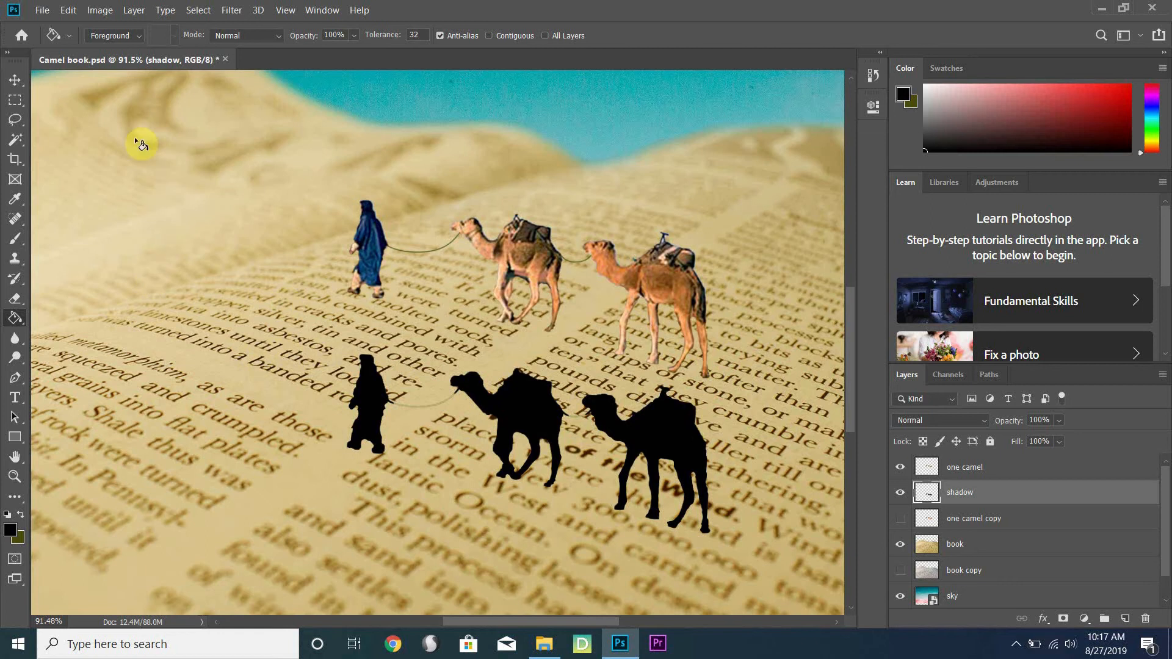
Step: Start a Perspective Warp on the "shadow" layer and lay out one plane around all three silhouettes, its corners following their downward slope
{"action": "left_click", "coordinate": [69, 10]}
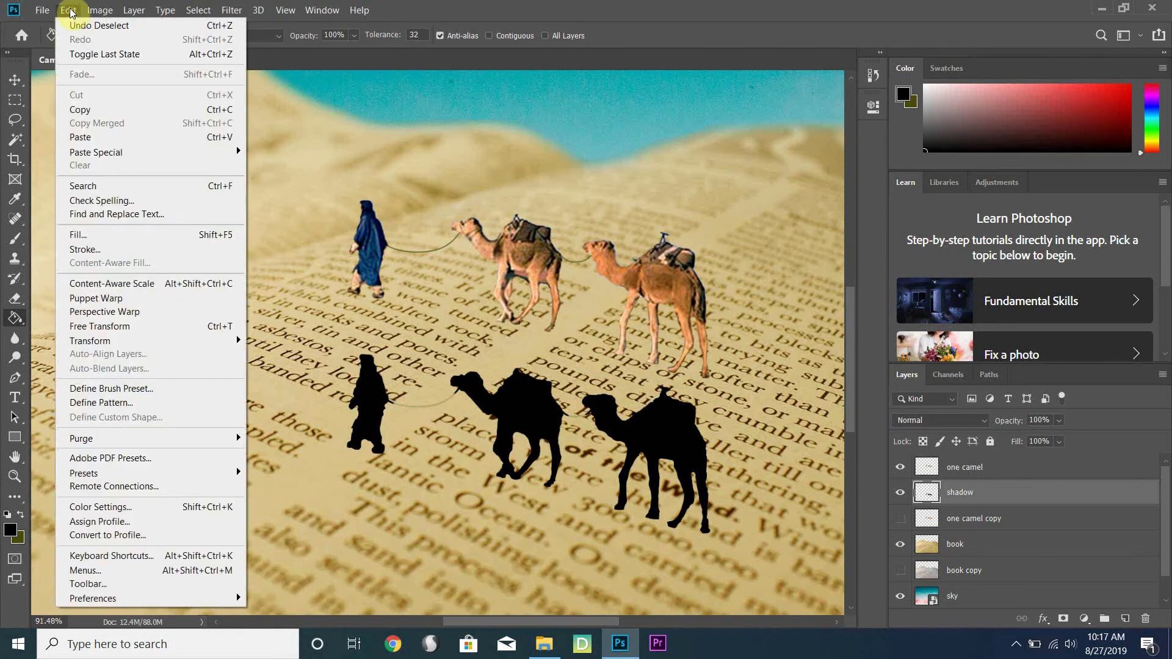
{"action": "left_click", "coordinate": [137, 313]}
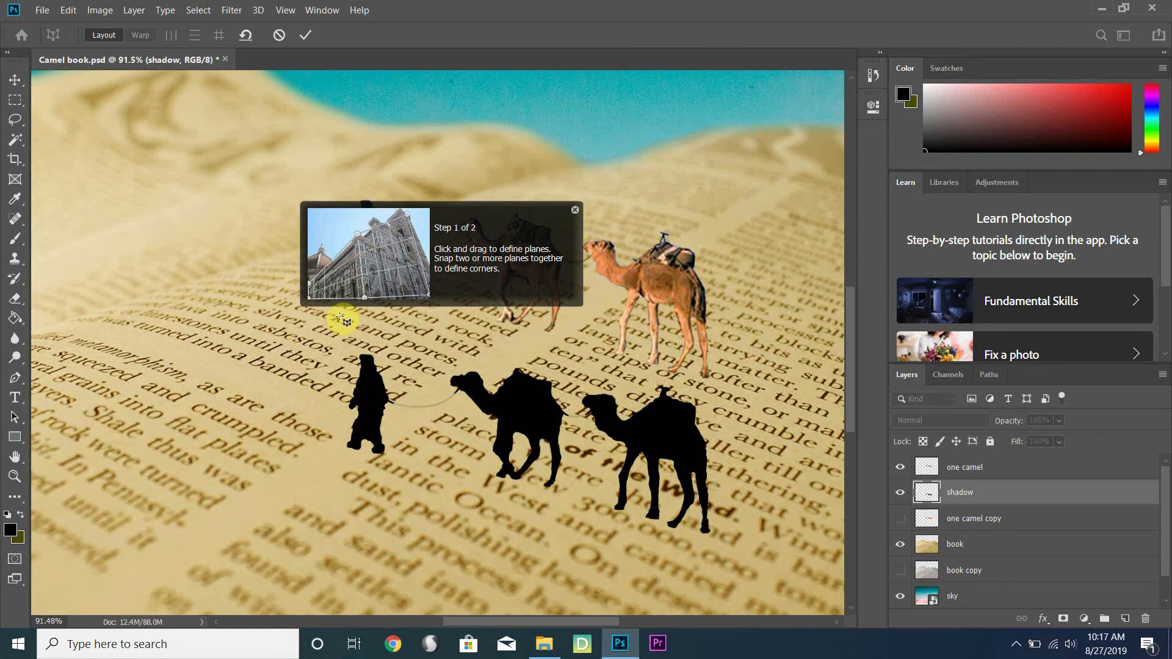
{"action": "left_click_drag", "start_coordinate": [340, 327], "coordinate": [757, 571]}
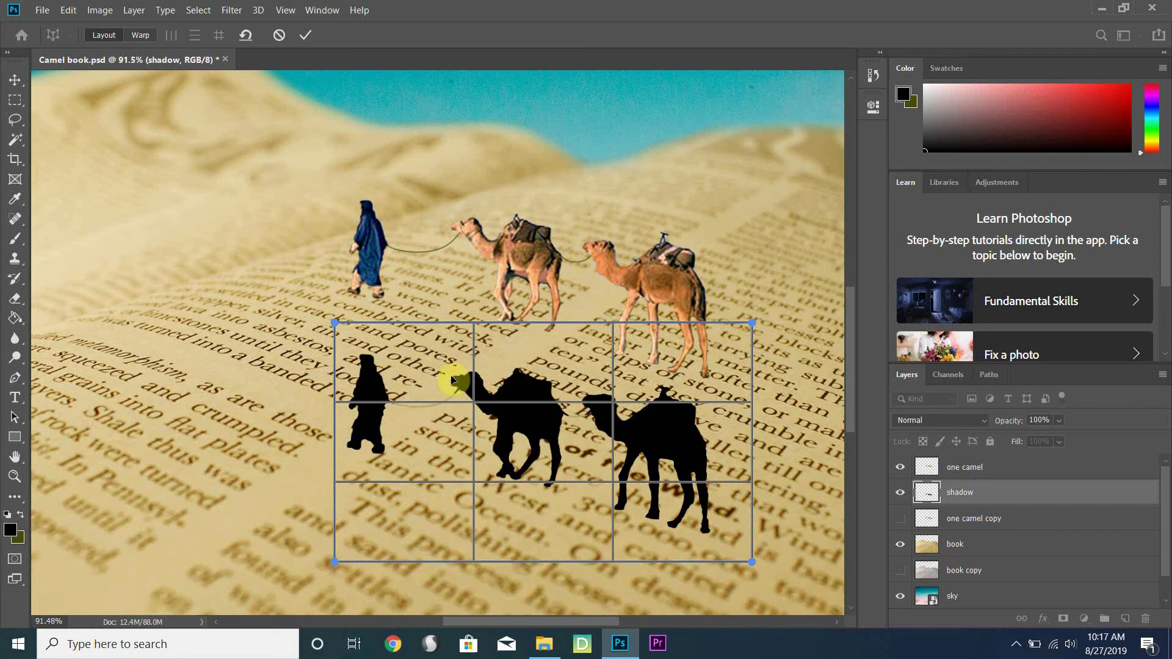
{"action": "left_click_drag", "start_coordinate": [333, 564], "coordinate": [334, 459]}
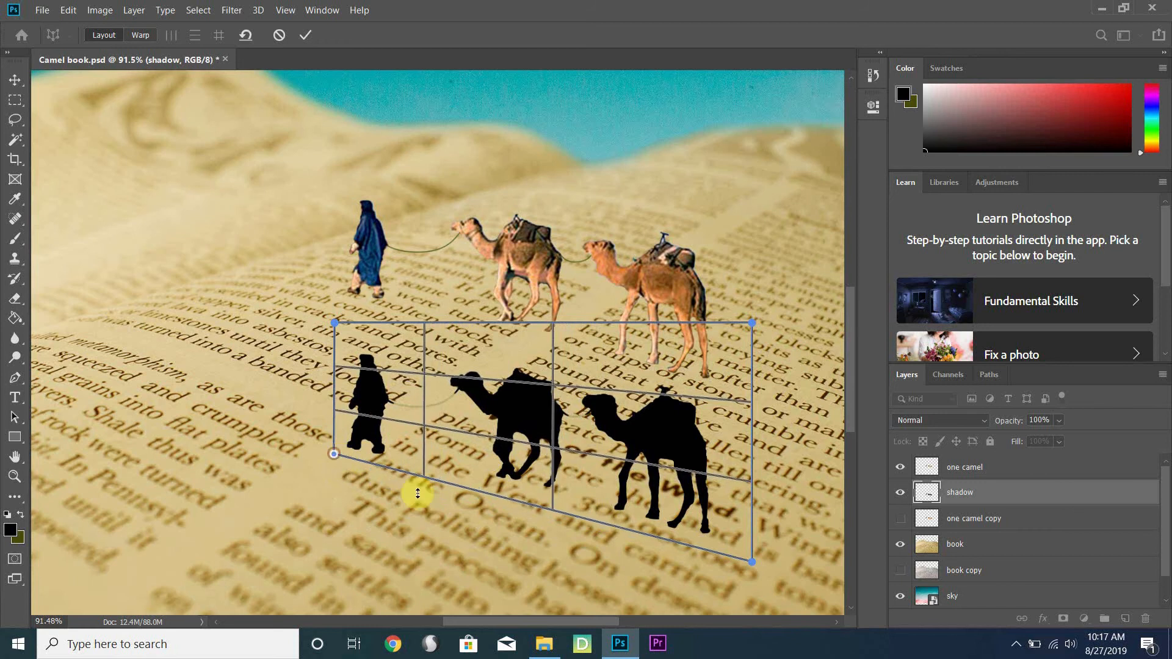
{"action": "left_click_drag", "start_coordinate": [754, 561], "coordinate": [748, 571]}
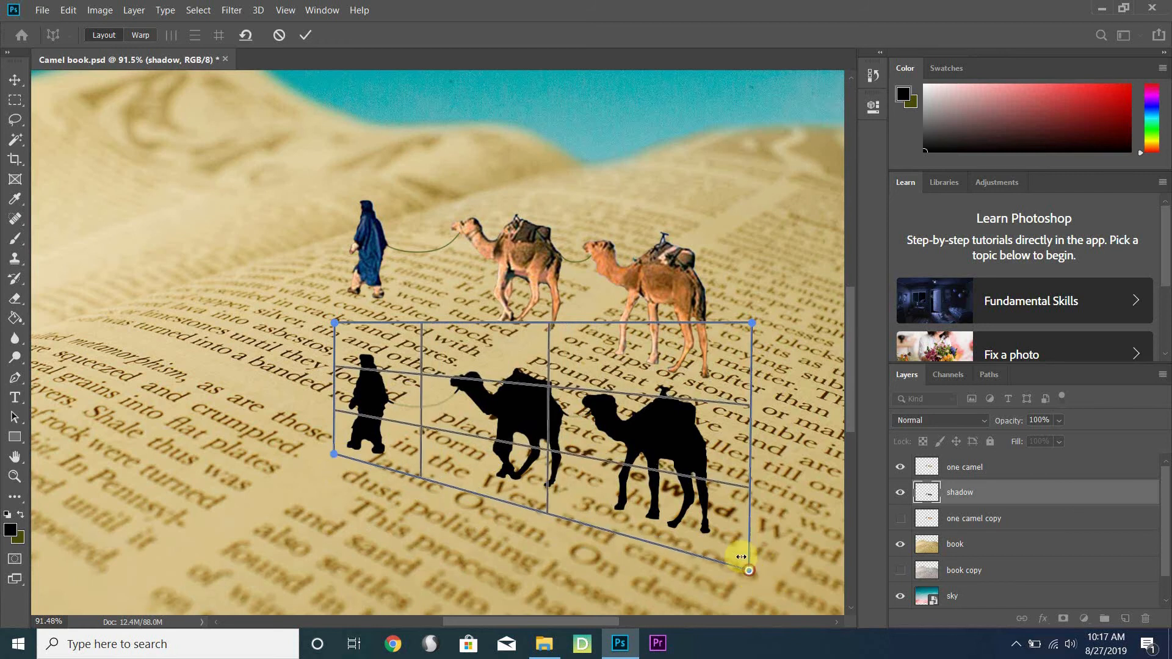
{"action": "left_click_drag", "start_coordinate": [753, 323], "coordinate": [755, 359]}
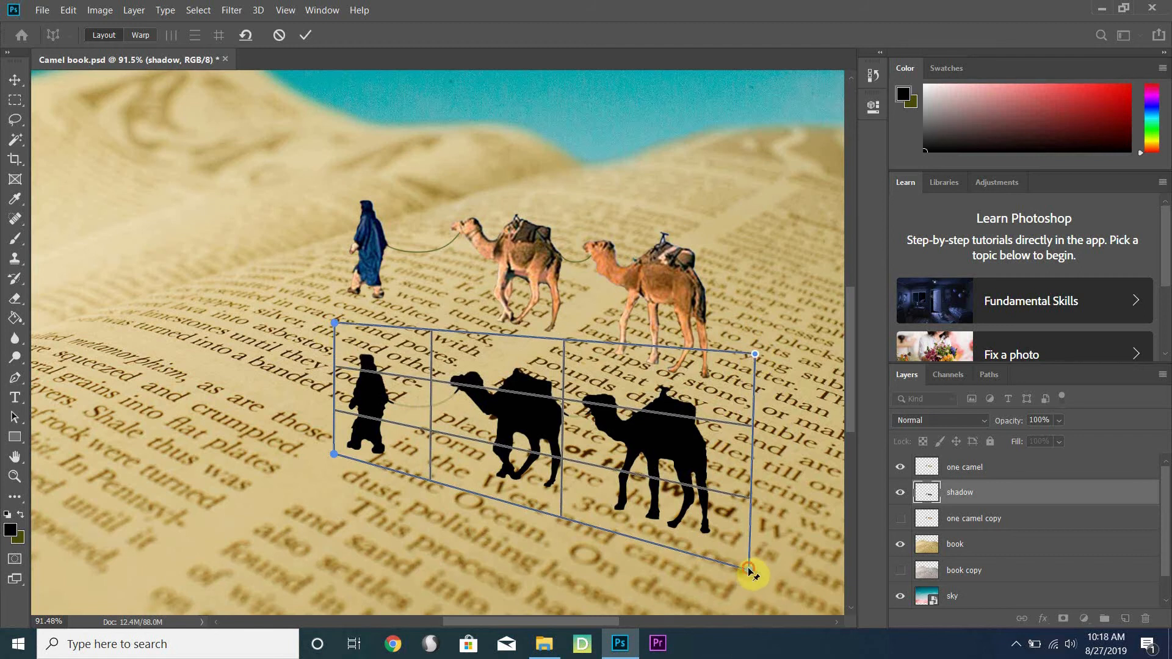
{"action": "left_click_drag", "start_coordinate": [749, 570], "coordinate": [748, 581]}
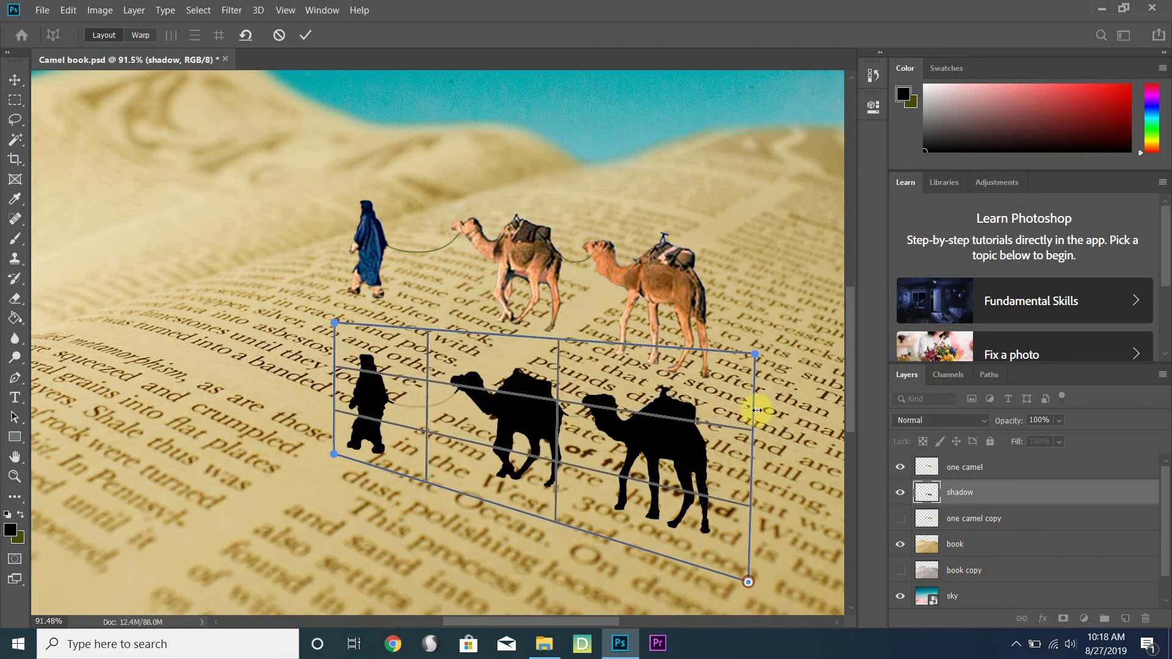
{"action": "left_click_drag", "start_coordinate": [755, 356], "coordinate": [757, 364]}
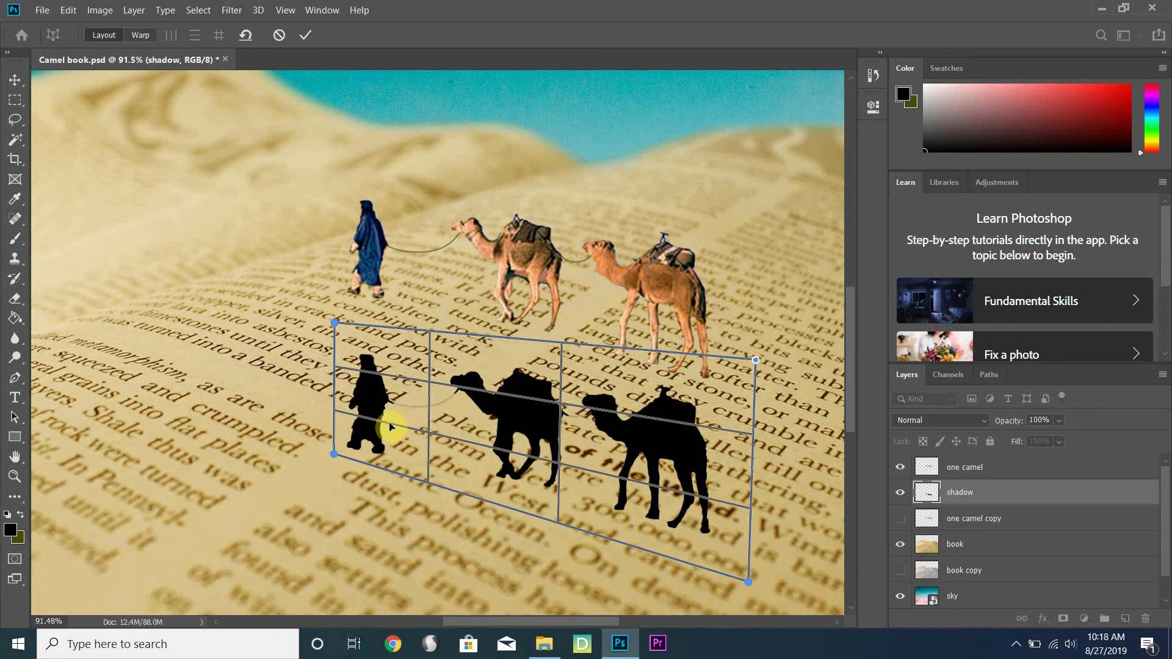
{"action": "left_click_drag", "start_coordinate": [335, 456], "coordinate": [336, 454]}
{"action": "key", "text": "Return"}
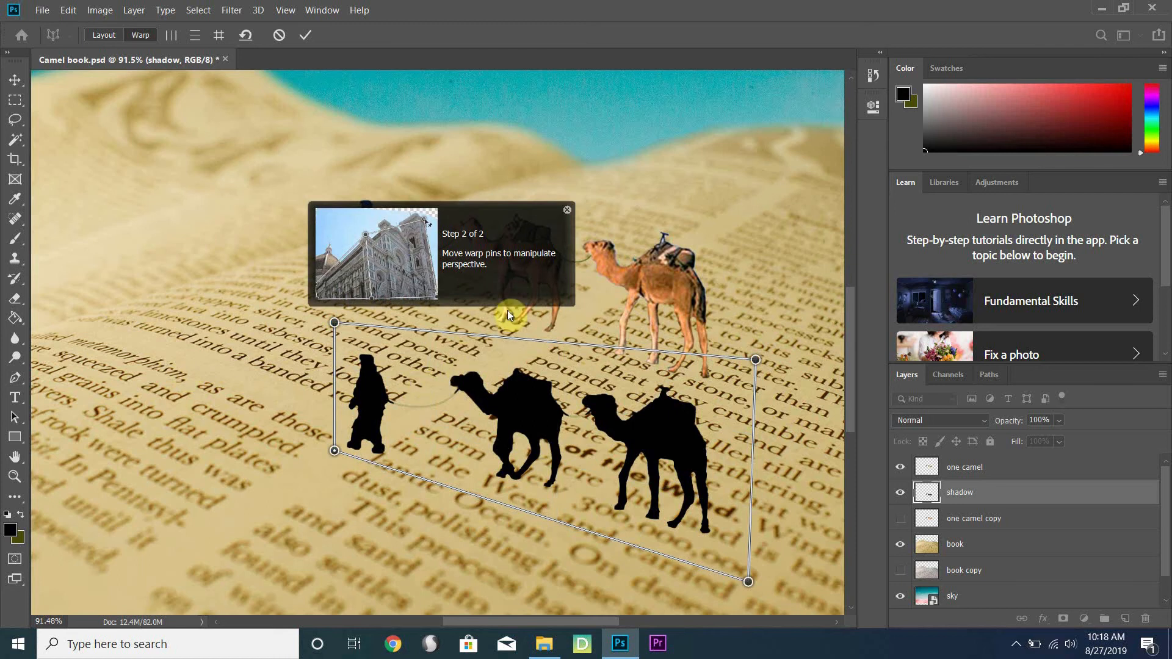
Step: Warp the plane's upper corners down towards its lower edge so the silhouettes lie flat like cast shadows, and apply the warp
{"action": "left_click_drag", "start_coordinate": [756, 360], "coordinate": [798, 407]}
{"action": "left_click_drag", "start_coordinate": [818, 453], "coordinate": [816, 577]}
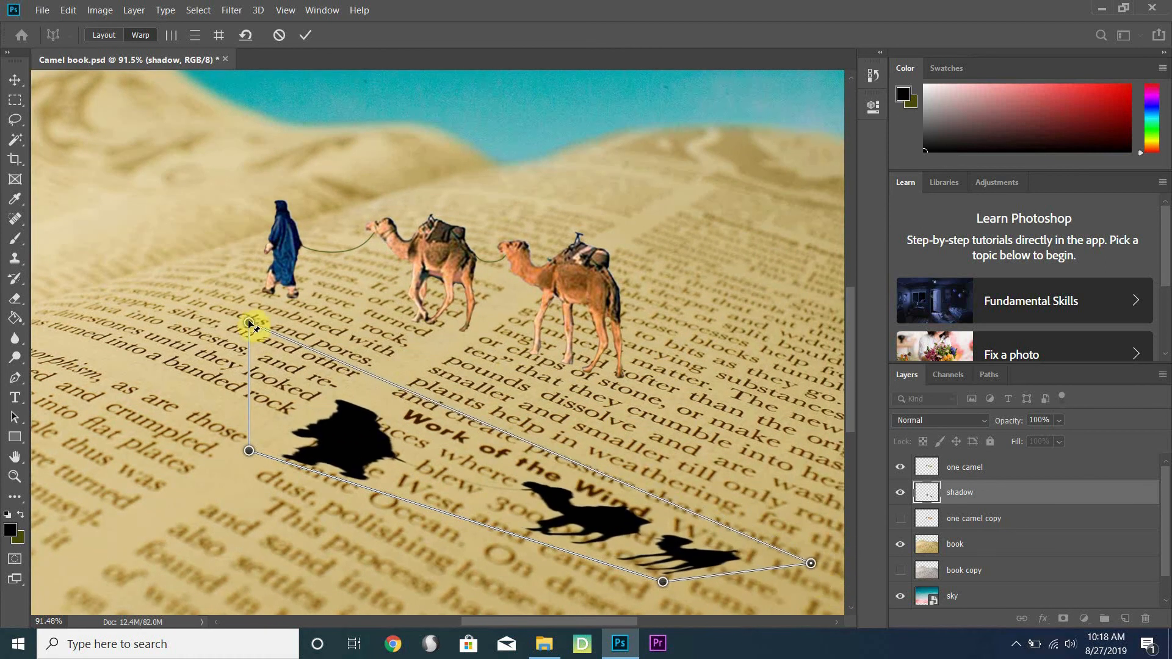
{"action": "left_click_drag", "start_coordinate": [262, 330], "coordinate": [406, 452]}
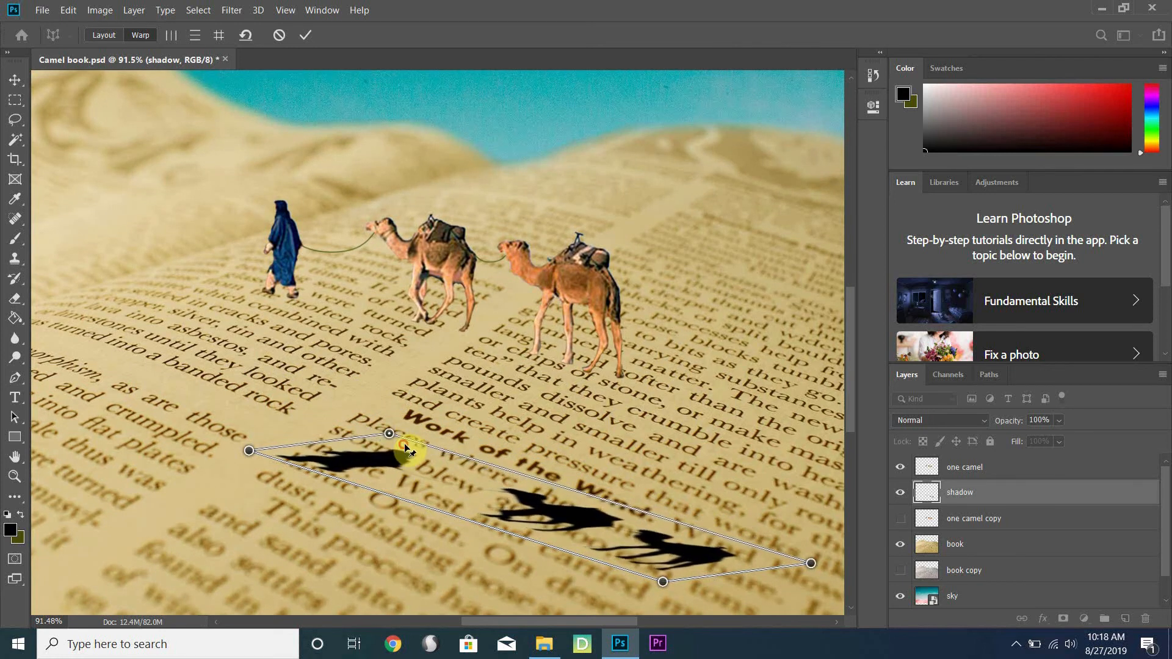
{"action": "mouse_move", "coordinate": [811, 563]}
{"action": "left_mouse_down"}
{"action": "mouse_move", "coordinate": [824, 555]}
{"action": "mouse_move", "coordinate": [823, 566]}
{"action": "left_mouse_up"}
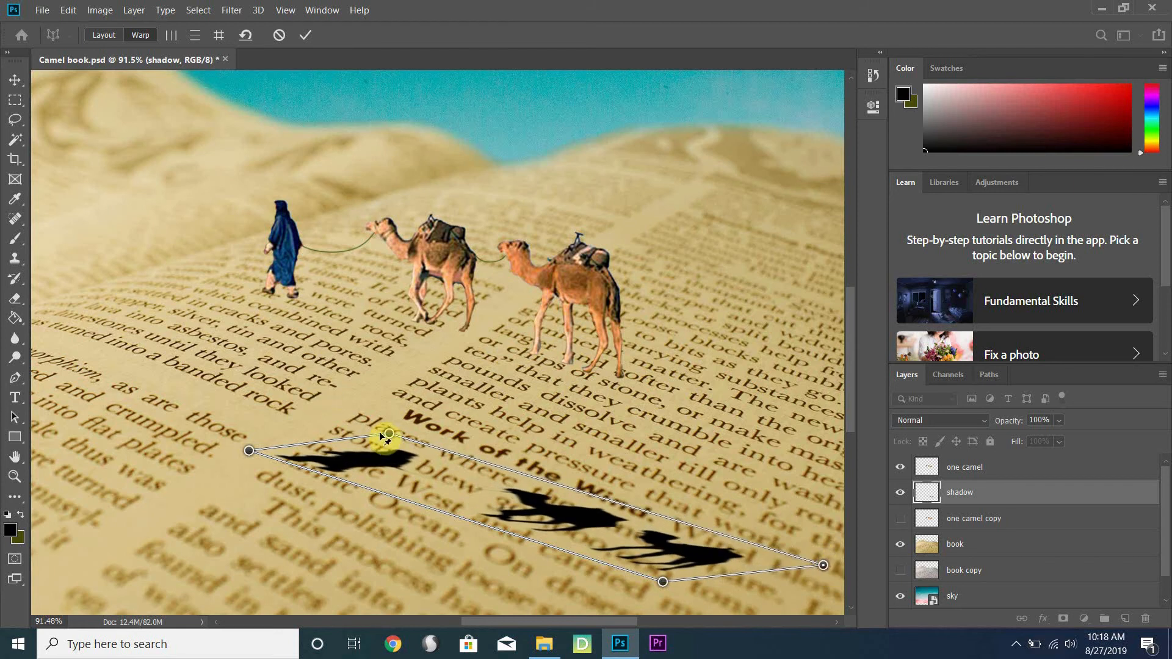
{"action": "left_click_drag", "start_coordinate": [389, 434], "coordinate": [379, 445]}
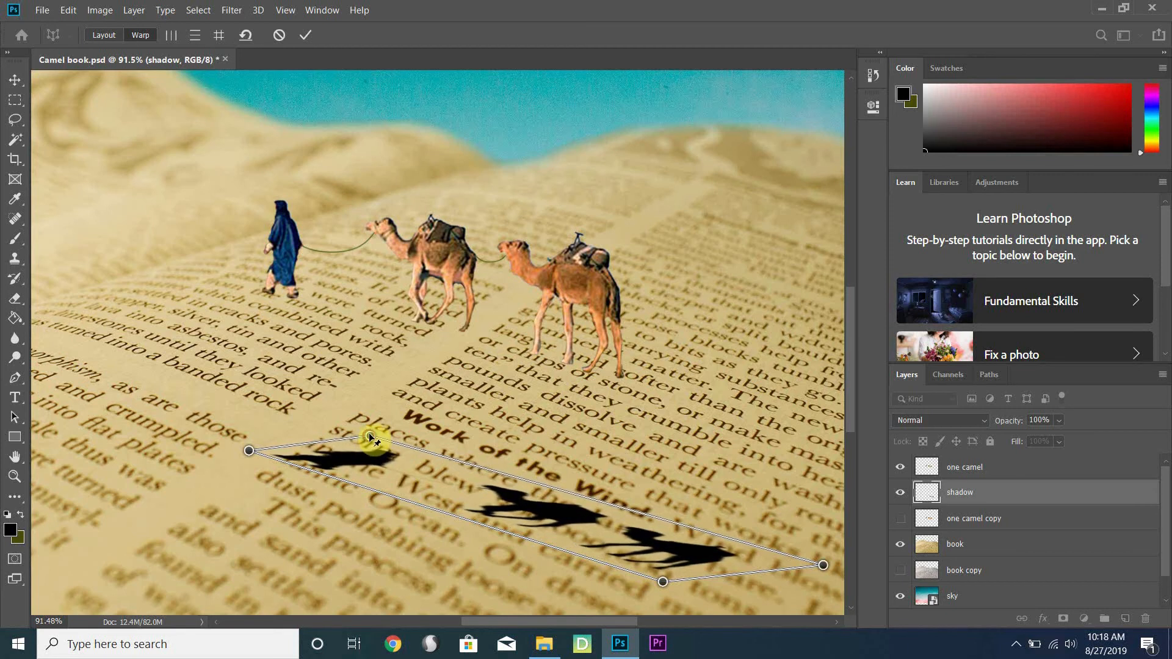
{"action": "key", "text": "Return"}
{"action": "key", "text": "g"}
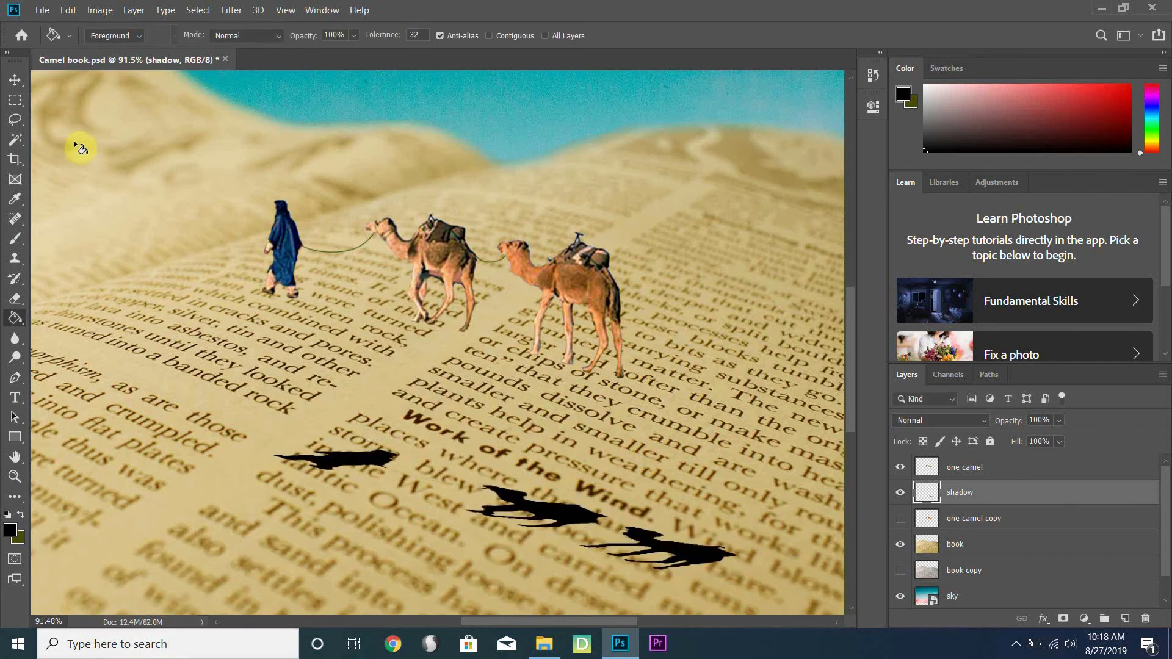
Step: Move the flattened shadows up beneath the man and camels and nudge them so the camels' shadows meet their feet
{"action": "left_click", "coordinate": [17, 82]}
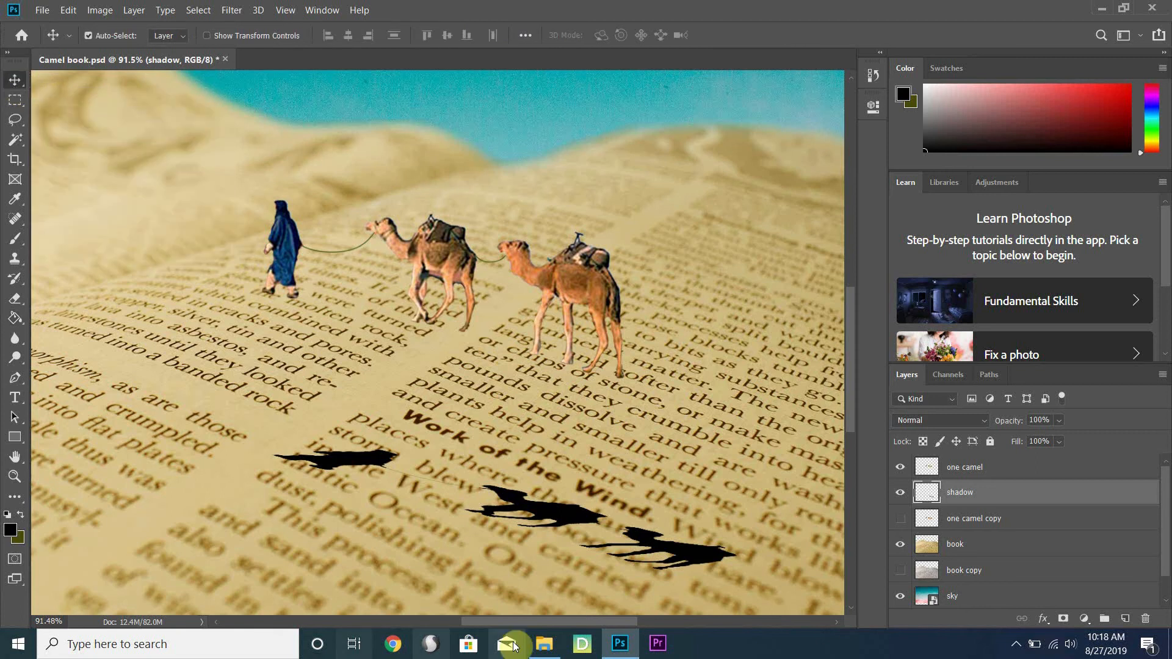
{"action": "left_click_drag", "start_coordinate": [566, 510], "coordinate": [520, 318]}
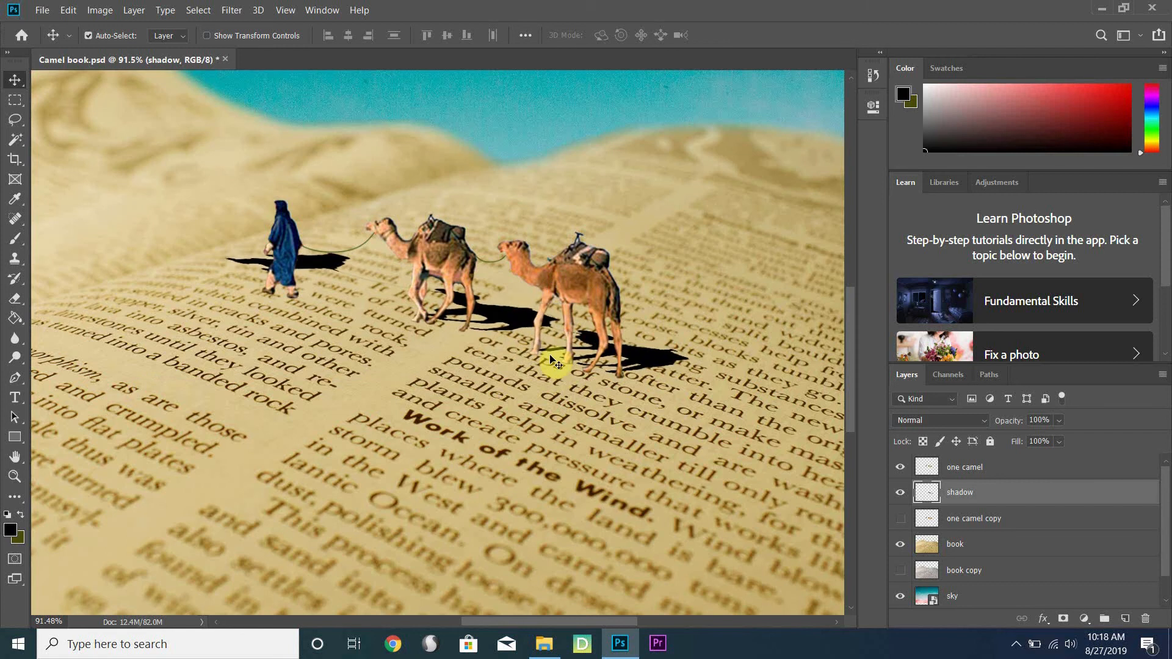
{"action": "key", "text": "Left"}
{"action": "key", "text": "Left"}
{"action": "key", "text": "Left"}
{"action": "key", "text": "Left"}
{"action": "key", "text": "Down"}
{"action": "key", "text": "Down"}
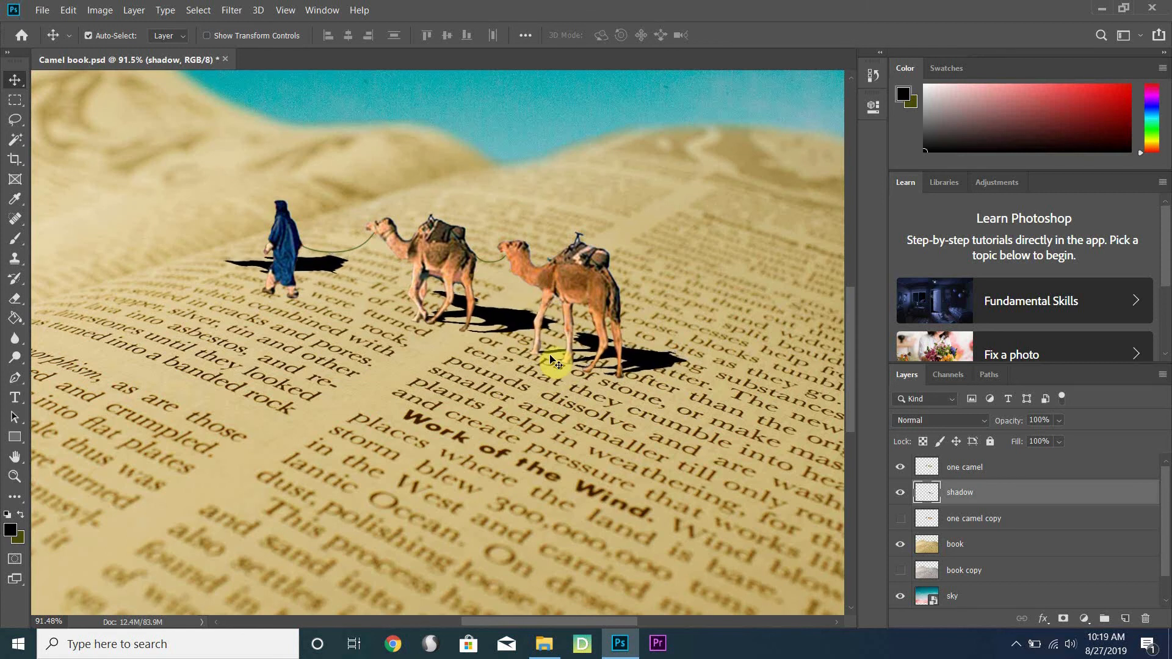
{"action": "key", "text": "Down"}
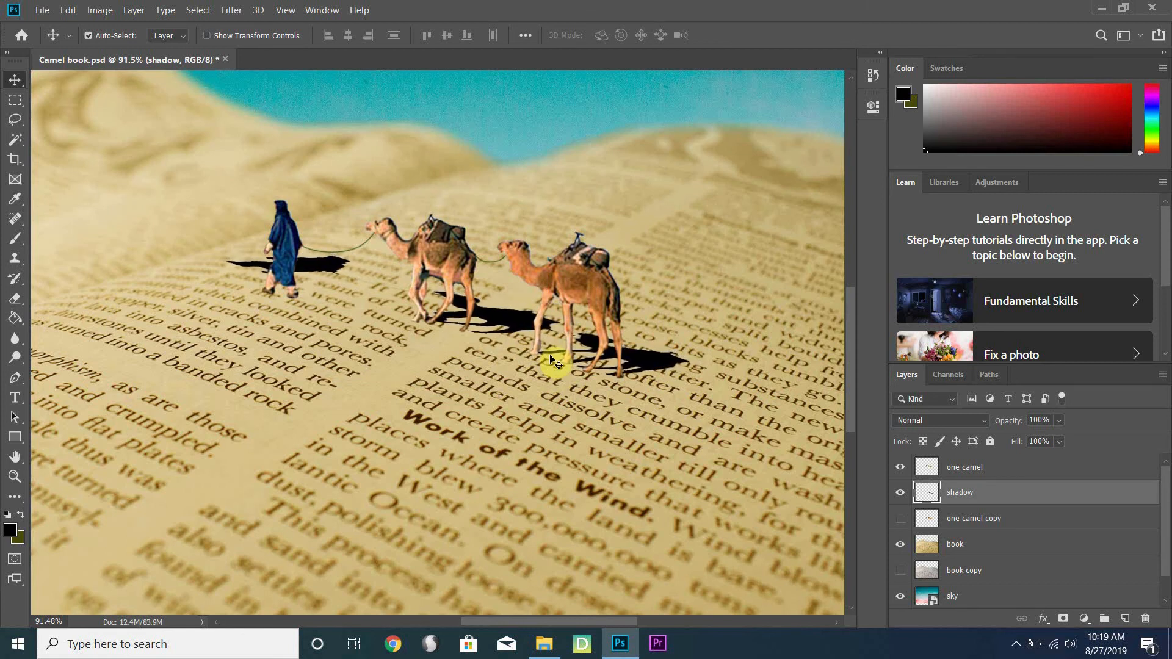
{"action": "key", "text": "Up"}
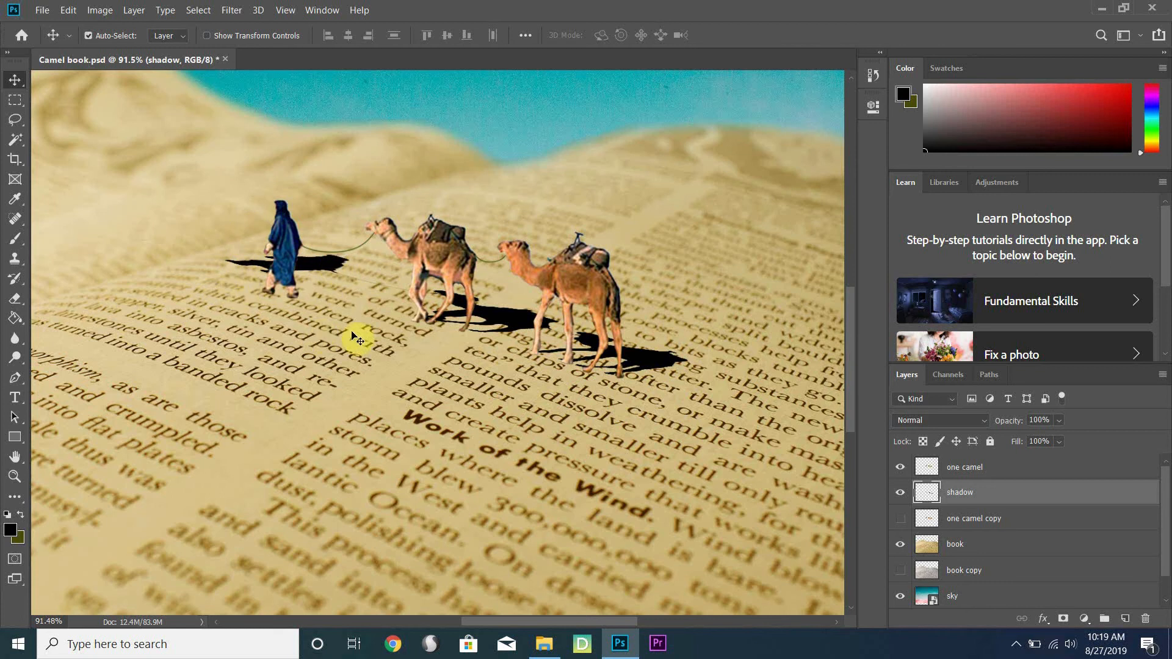
Step: Select the man's shadow with a rectangular marquee about 1.37 by 0.63 in, move it down to his feet, and clear the selection
{"action": "left_click", "coordinate": [17, 102]}
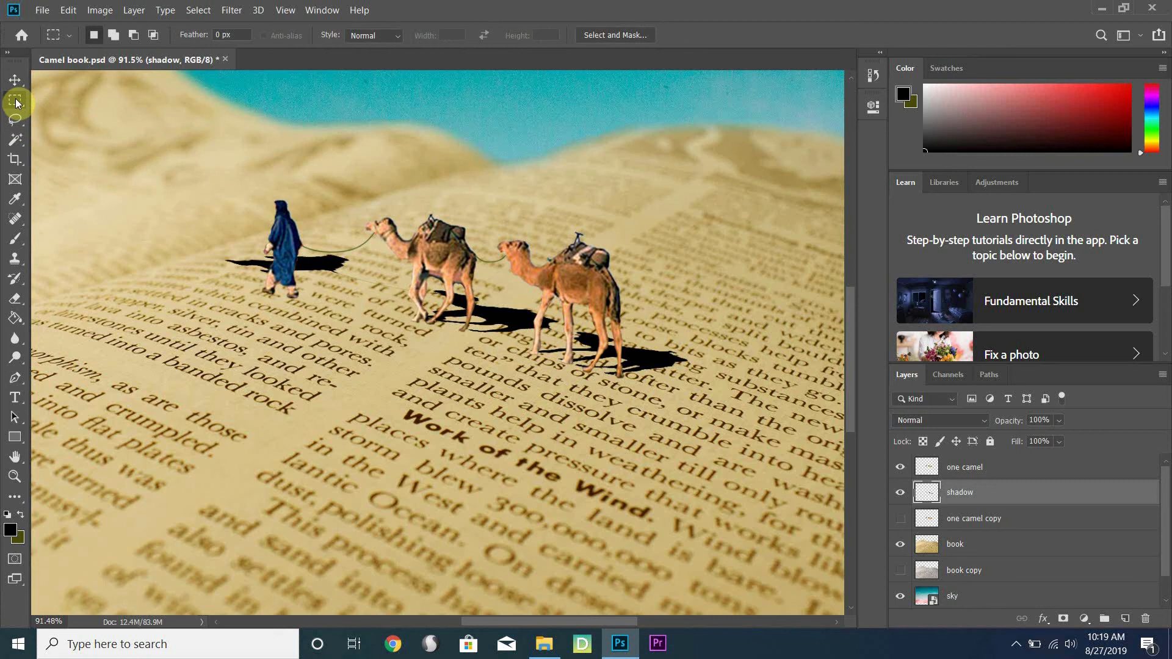
{"action": "left_click_drag", "start_coordinate": [209, 237], "coordinate": [359, 308]}
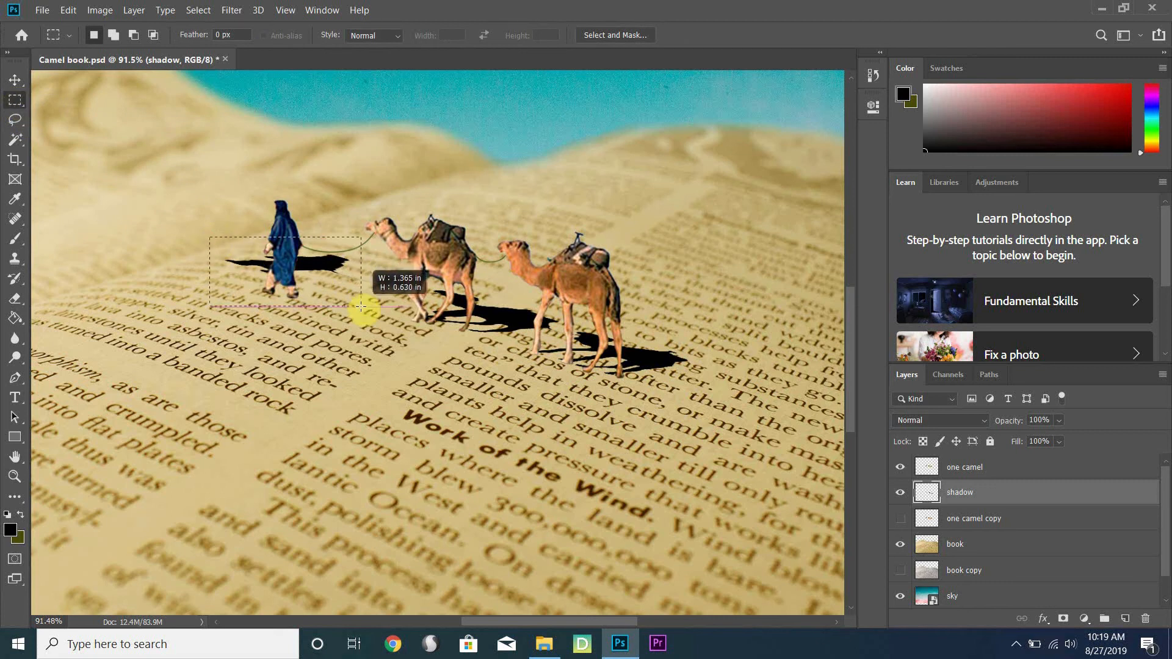
{"action": "left_click", "coordinate": [17, 81]}
{"action": "left_click_drag", "start_coordinate": [319, 260], "coordinate": [334, 295]}
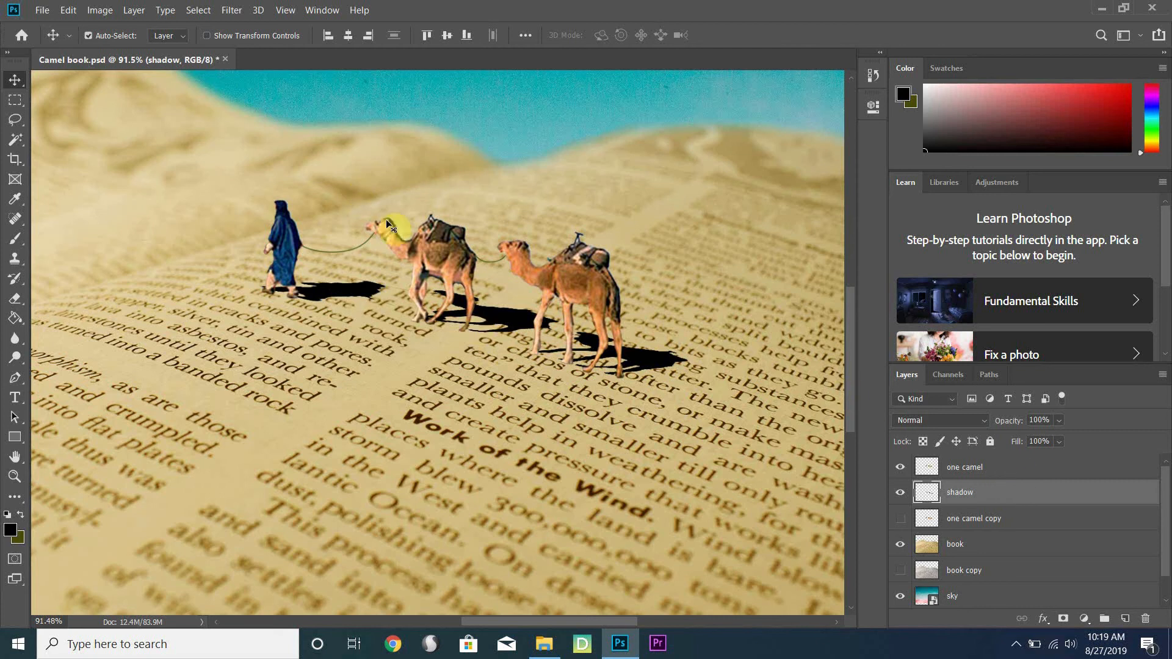
Step: Apply a Gaussian Blur with a radius of 1.4 pixels to the "shadow" layer, previewing the effect on the camels' shadows
{"action": "scroll", "coordinate": [563, 264], "scroll_direction": "down", "scroll_amount": 3}
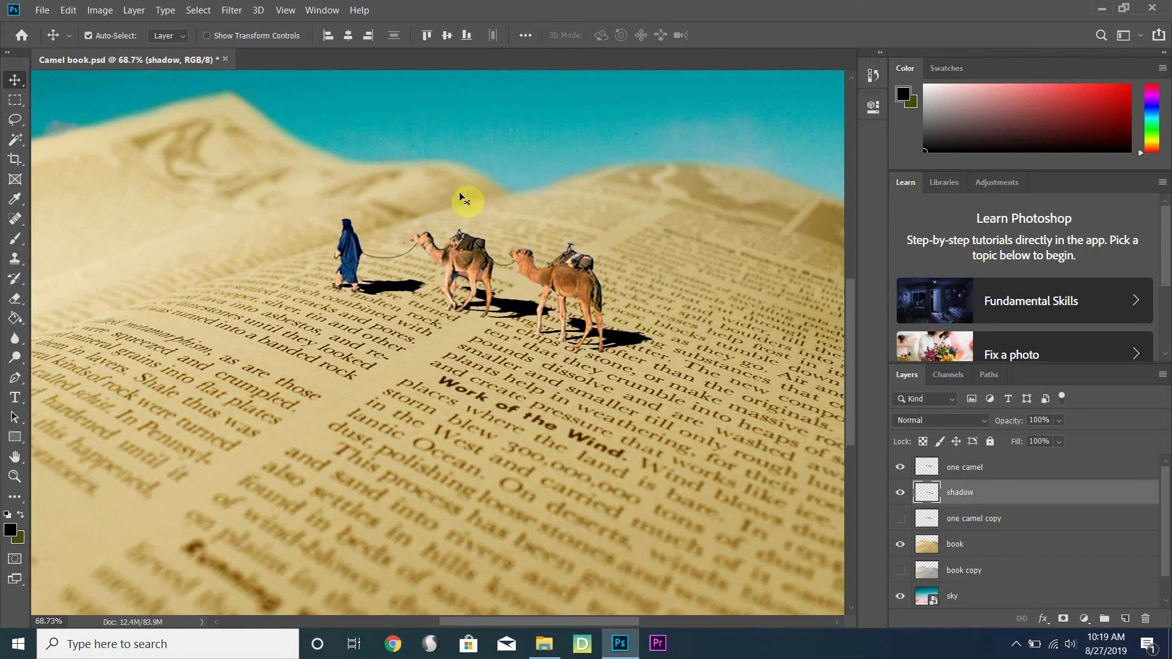
{"action": "left_click", "coordinate": [233, 11]}
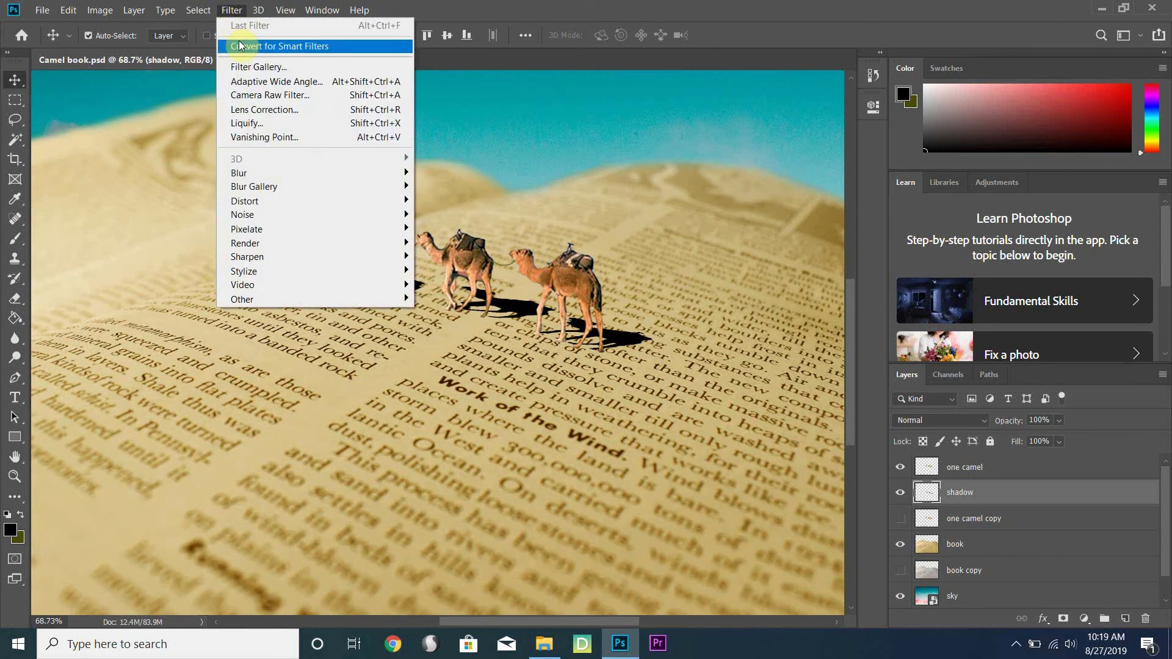
{"action": "mouse_move", "coordinate": [281, 175]}
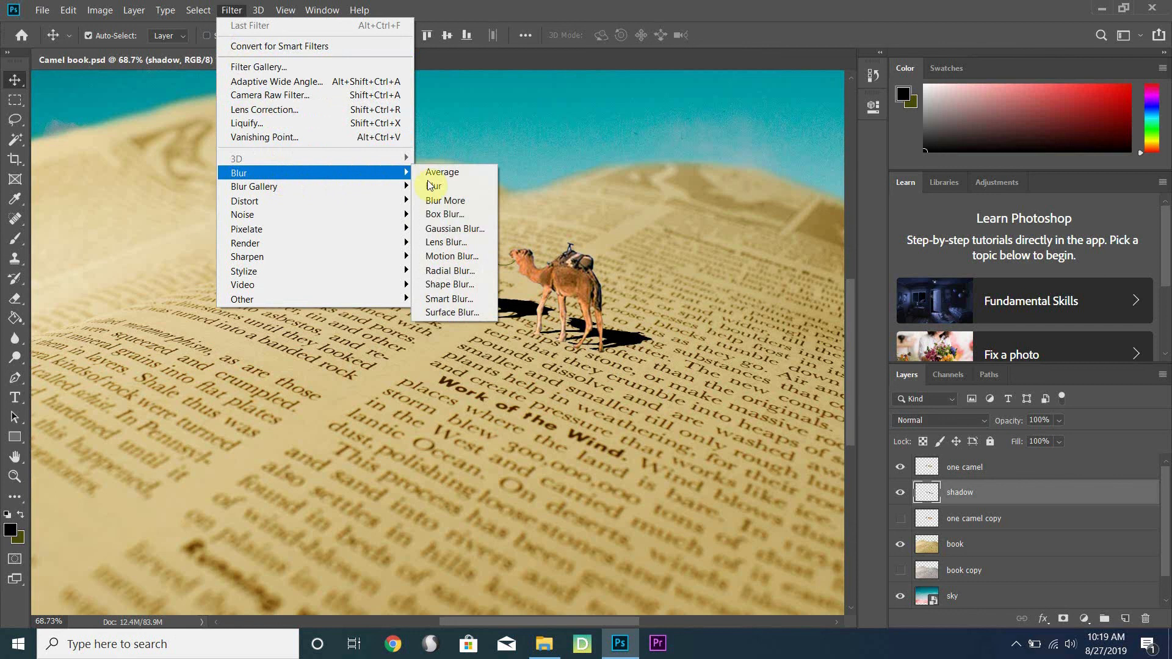
{"action": "left_click", "coordinate": [455, 229]}
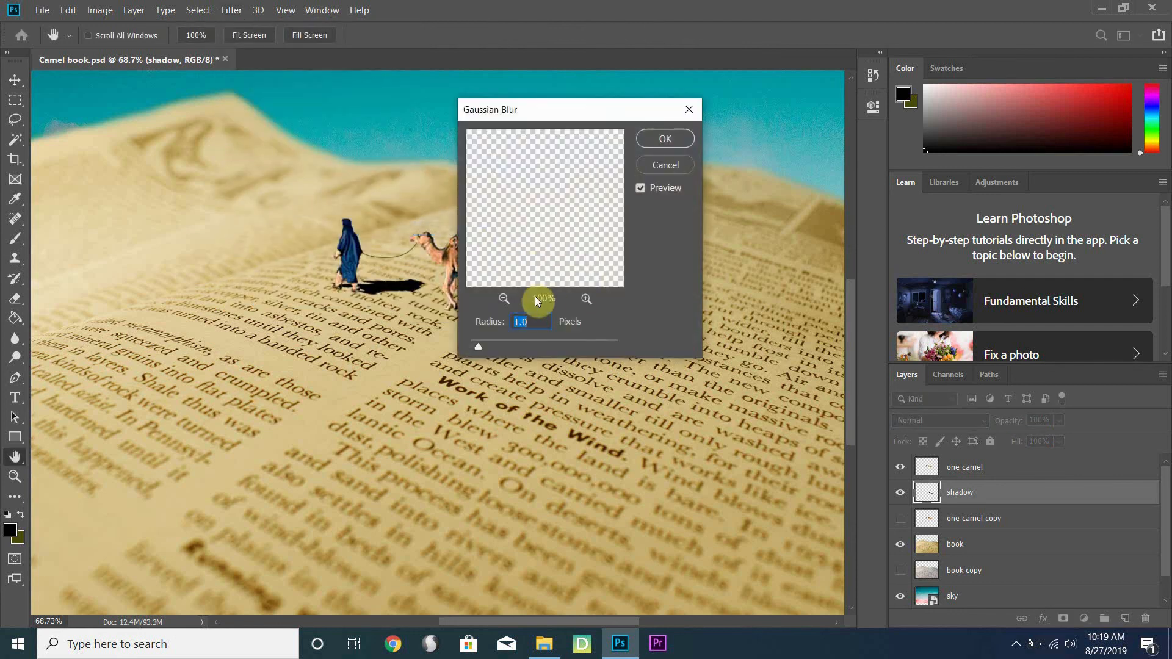
{"action": "left_click", "coordinate": [505, 299]}
{"action": "left_click", "coordinate": [504, 298]}
{"action": "left_click", "coordinate": [504, 299]}
{"action": "left_click", "coordinate": [504, 299]}
{"action": "left_click", "coordinate": [503, 297]}
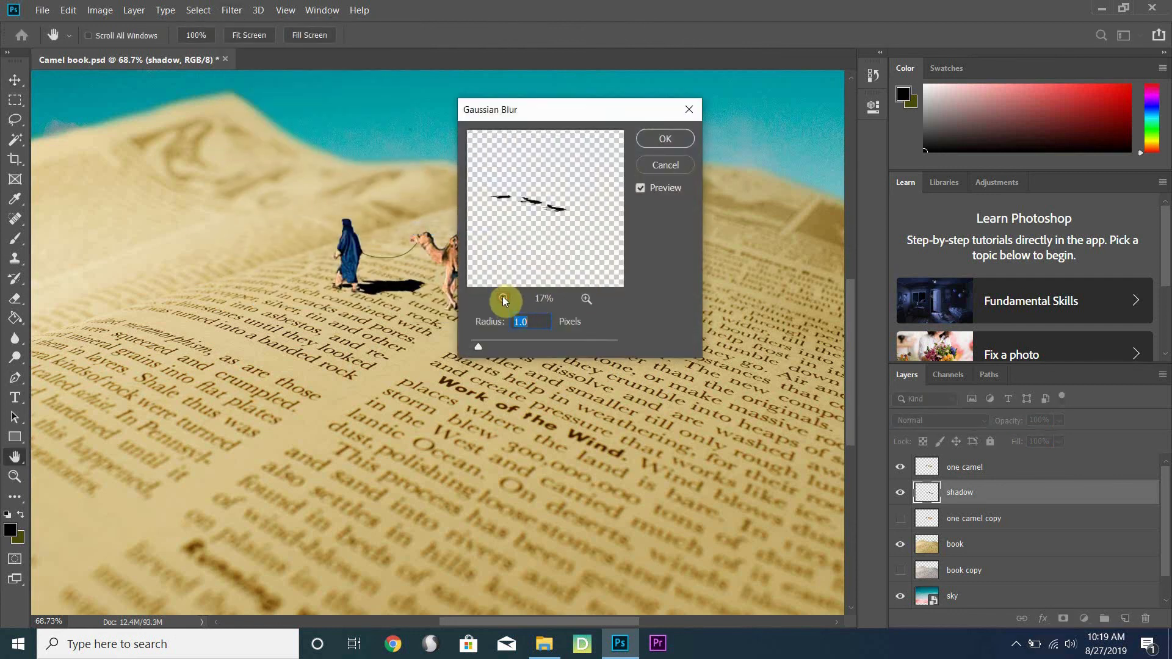
{"action": "mouse_move", "coordinate": [550, 190]}
{"action": "left_mouse_down"}
{"action": "mouse_move", "coordinate": [551, 223]}
{"action": "mouse_move", "coordinate": [591, 269]}
{"action": "left_mouse_up"}
{"action": "left_click", "coordinate": [587, 298]}
{"action": "left_click", "coordinate": [588, 298]}
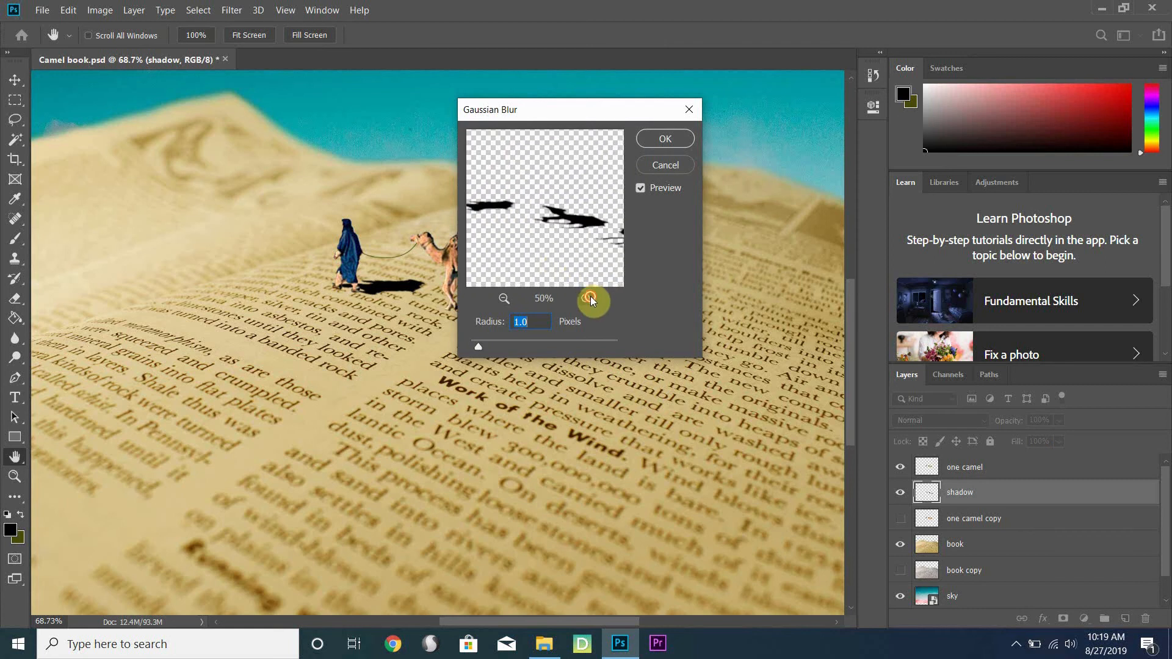
{"action": "left_click", "coordinate": [588, 298]}
{"action": "left_click", "coordinate": [588, 299]}
{"action": "left_click", "coordinate": [587, 300]}
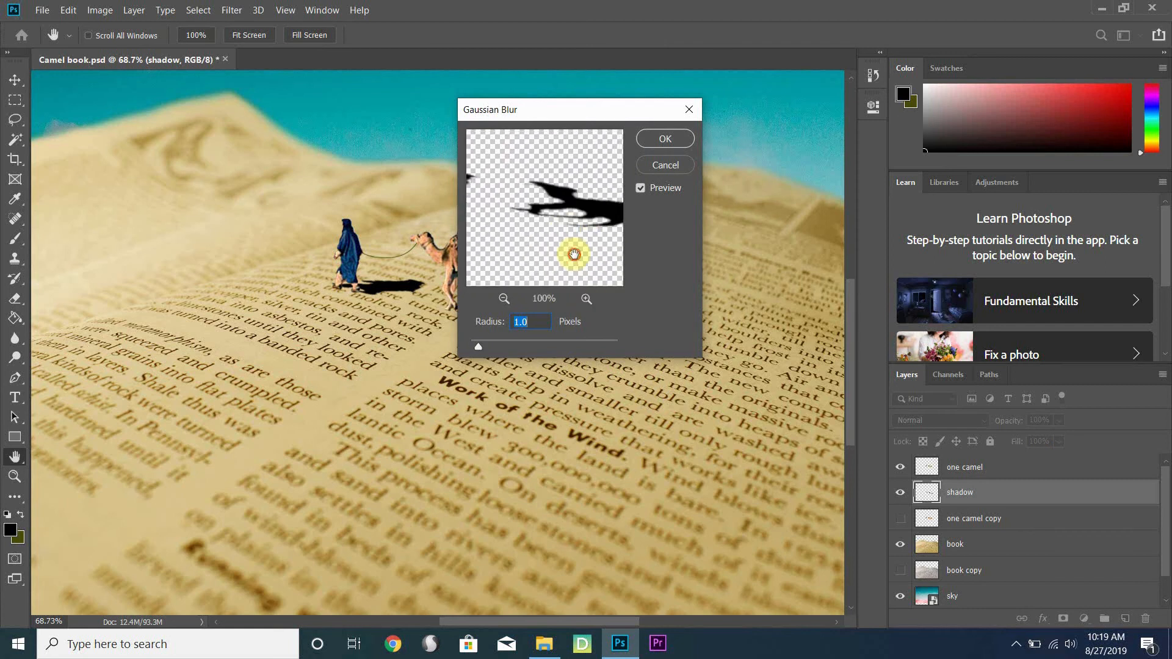
{"action": "left_click_drag", "start_coordinate": [573, 254], "coordinate": [538, 237]}
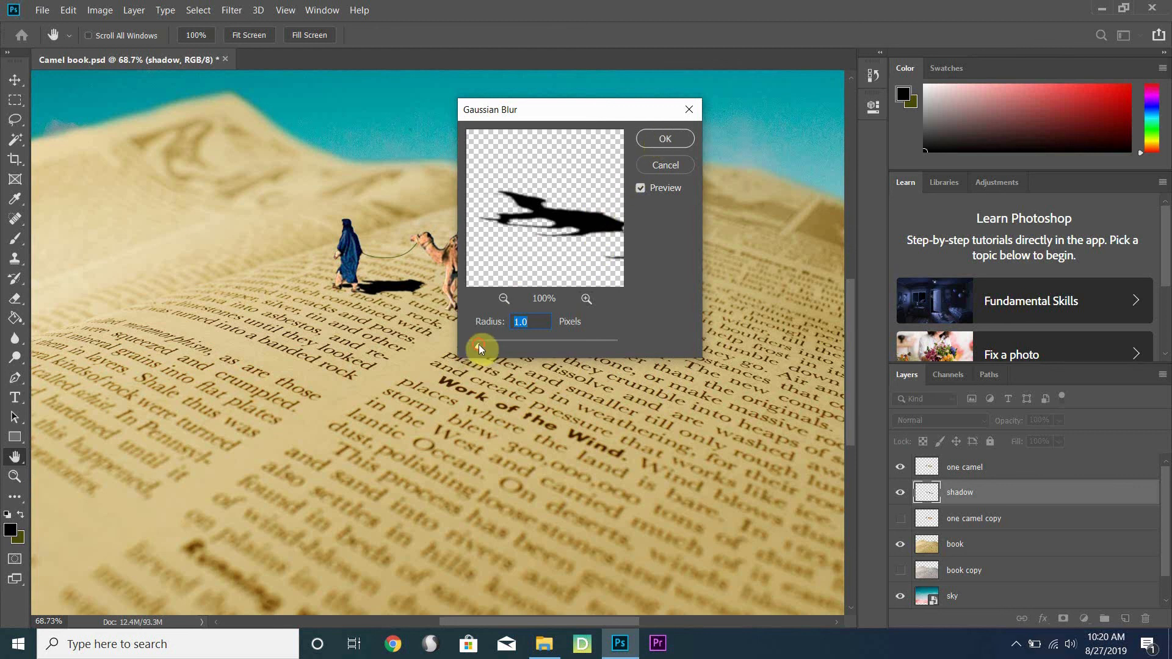
{"action": "mouse_move", "coordinate": [478, 346]}
{"action": "left_mouse_down"}
{"action": "mouse_move", "coordinate": [511, 346]}
{"action": "mouse_move", "coordinate": [481, 343]}
{"action": "left_mouse_up"}
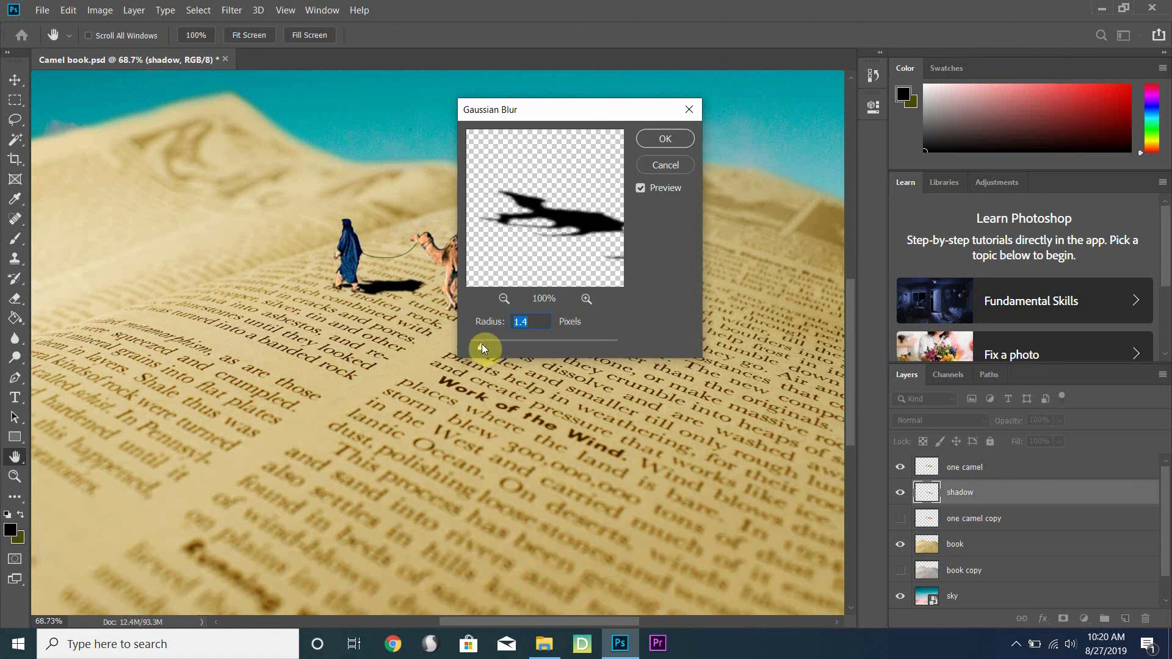
{"action": "left_click", "coordinate": [663, 139]}
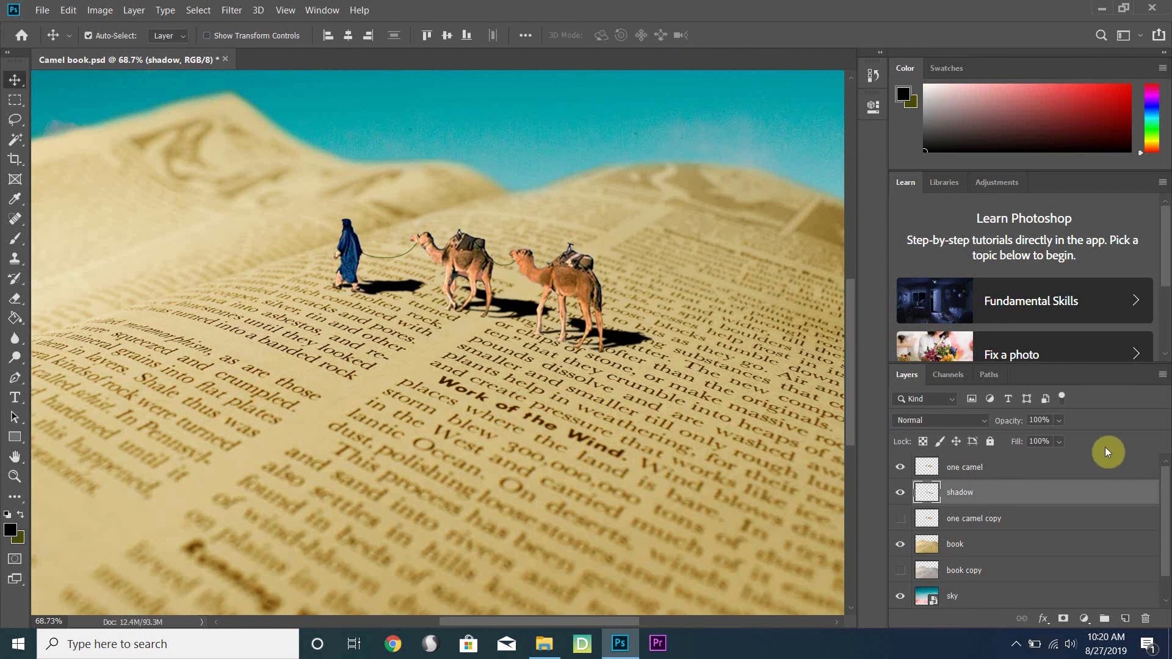
Step: Lower the "shadow" layer's opacity to 62% and select the whole canvas
{"action": "left_click", "coordinate": [1059, 420]}
{"action": "left_click_drag", "start_coordinate": [1028, 438], "coordinate": [1048, 441]}
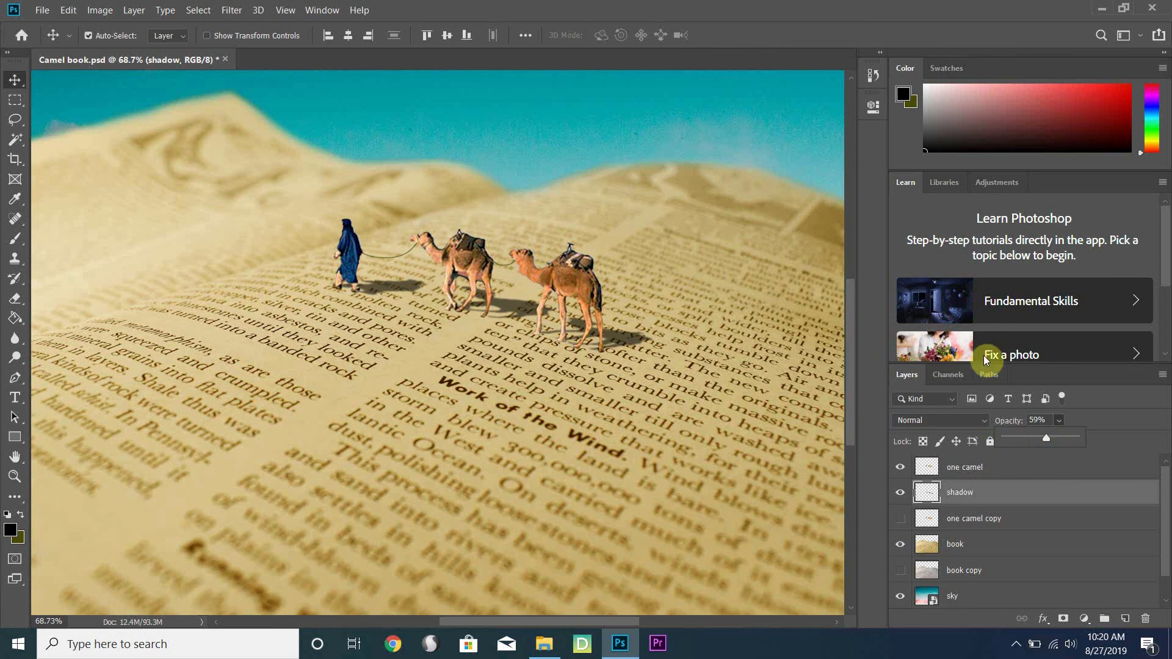
{"action": "left_click_drag", "start_coordinate": [1048, 439], "coordinate": [1042, 439]}
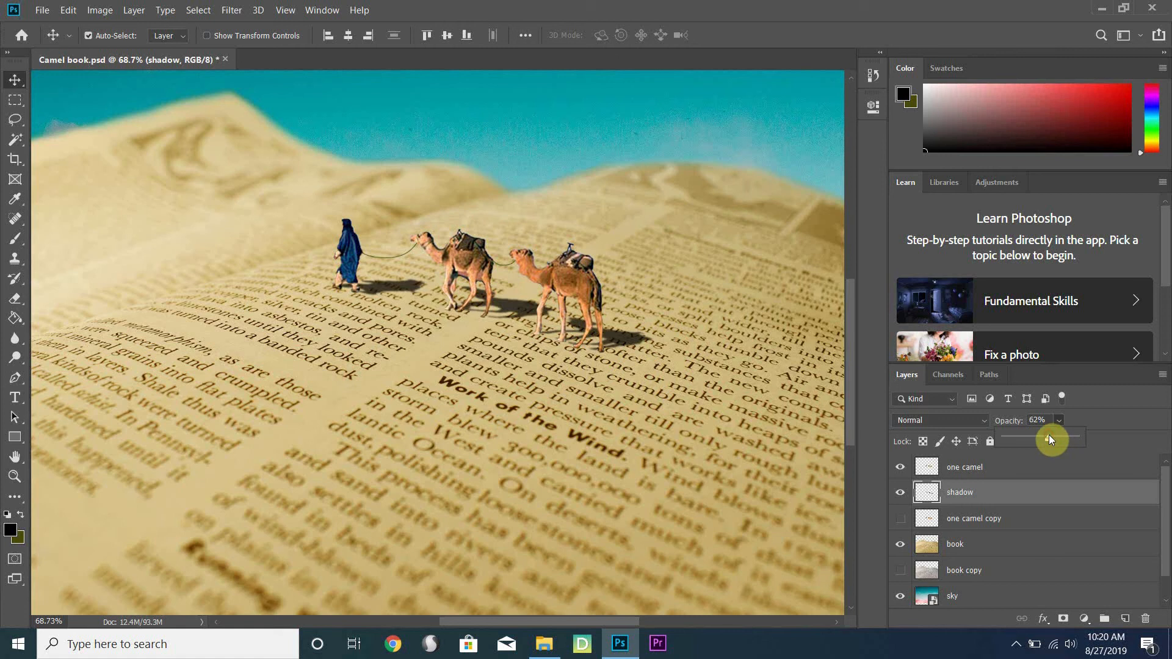
{"action": "key", "text": "ctrl+0"}
{"action": "key", "text": "ctrl+a"}
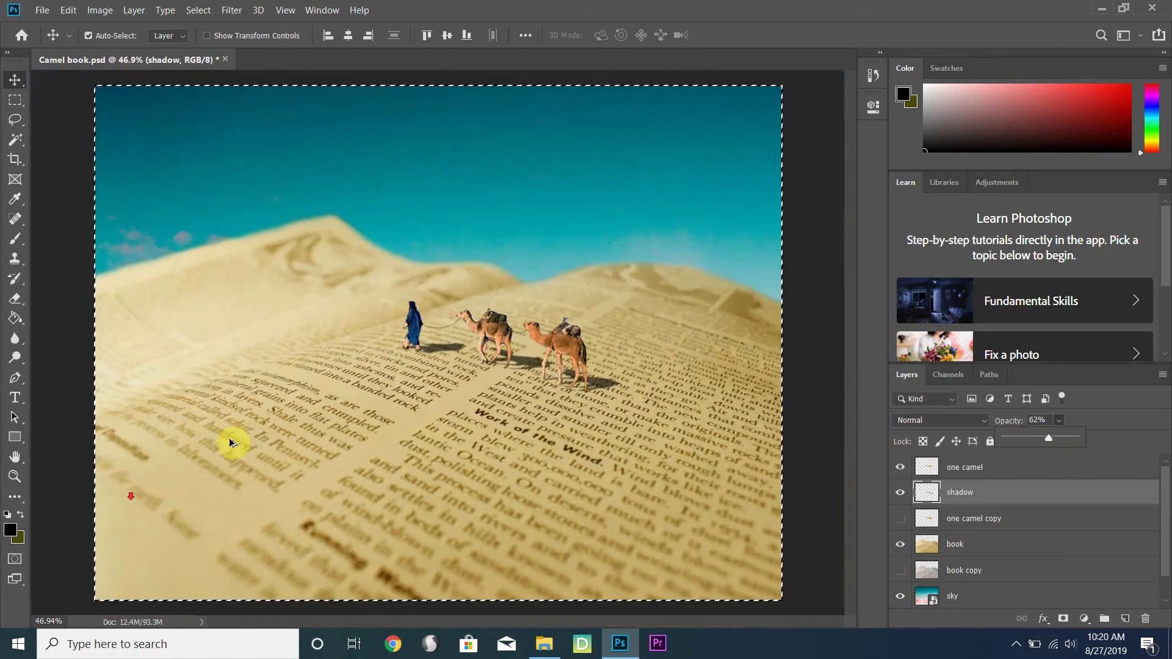
{"action": "scroll", "coordinate": [231, 443], "scroll_direction": "down", "scroll_amount": 2}
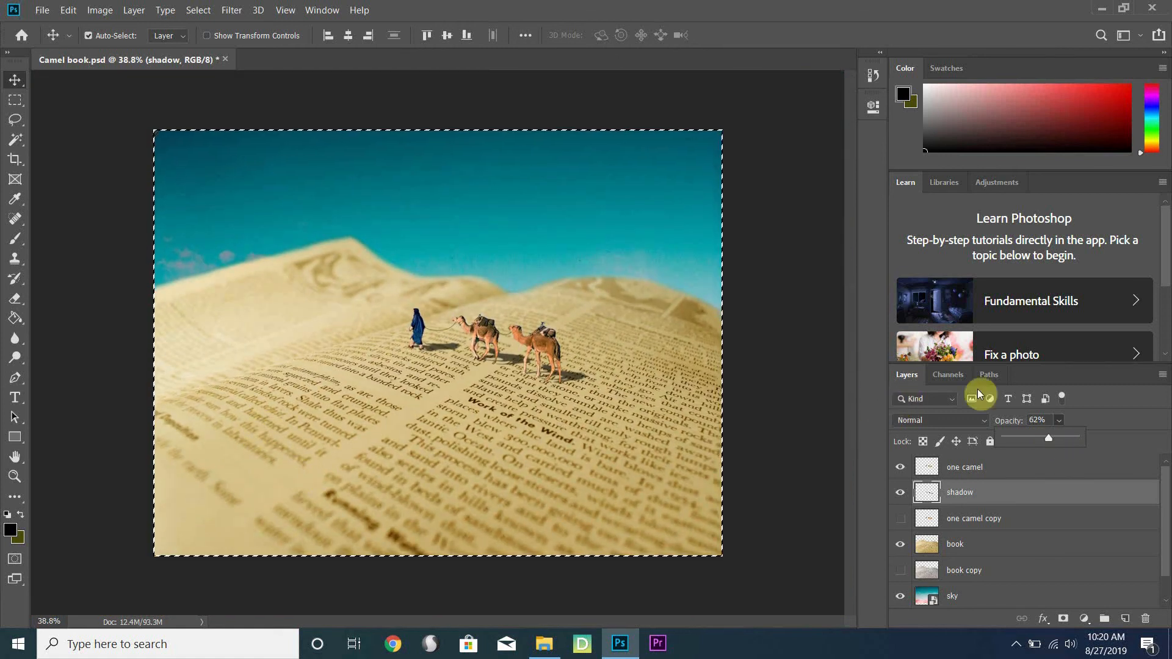
{"action": "left_click_drag", "start_coordinate": [1048, 438], "coordinate": [1048, 437]}
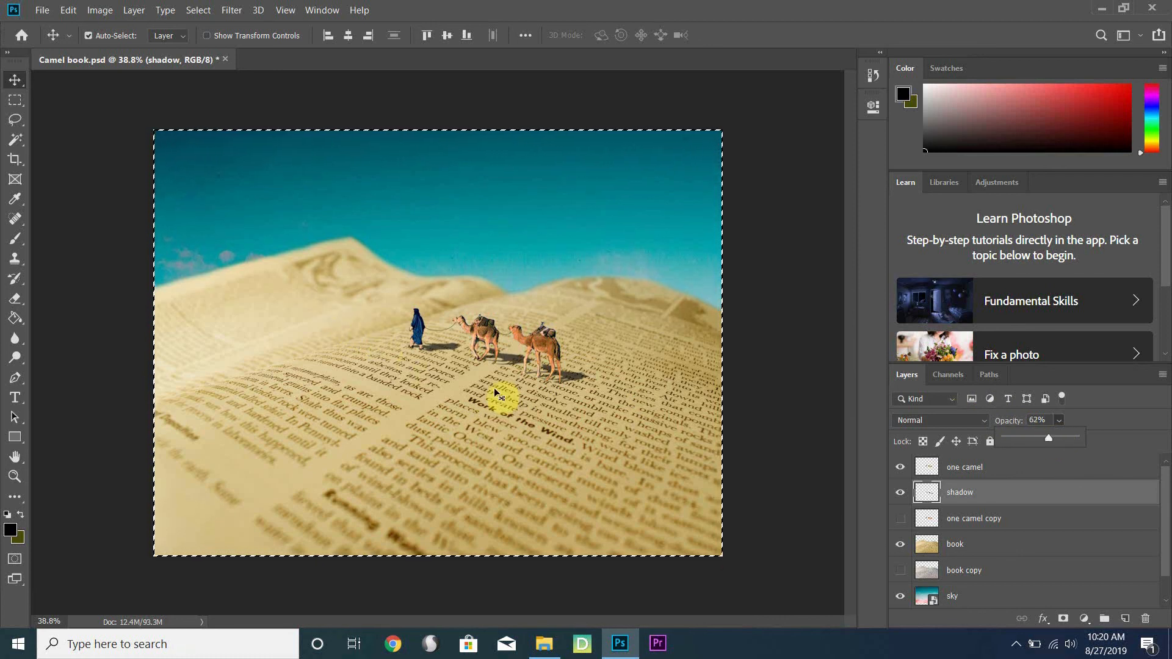
Step: Soften the man and camels on the "one camel" layer with a Gaussian Blur of 1 pixel radius
{"action": "scroll", "coordinate": [479, 340], "scroll_direction": "up", "scroll_amount": 2}
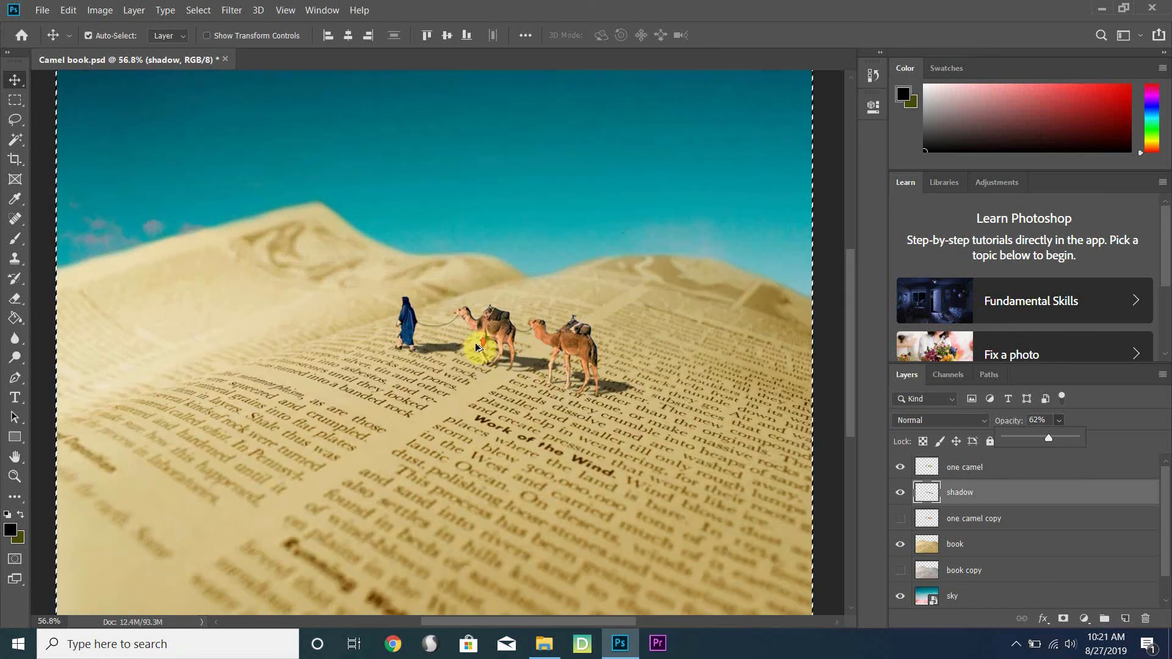
{"action": "scroll", "coordinate": [475, 342], "scroll_direction": "up", "scroll_amount": 4}
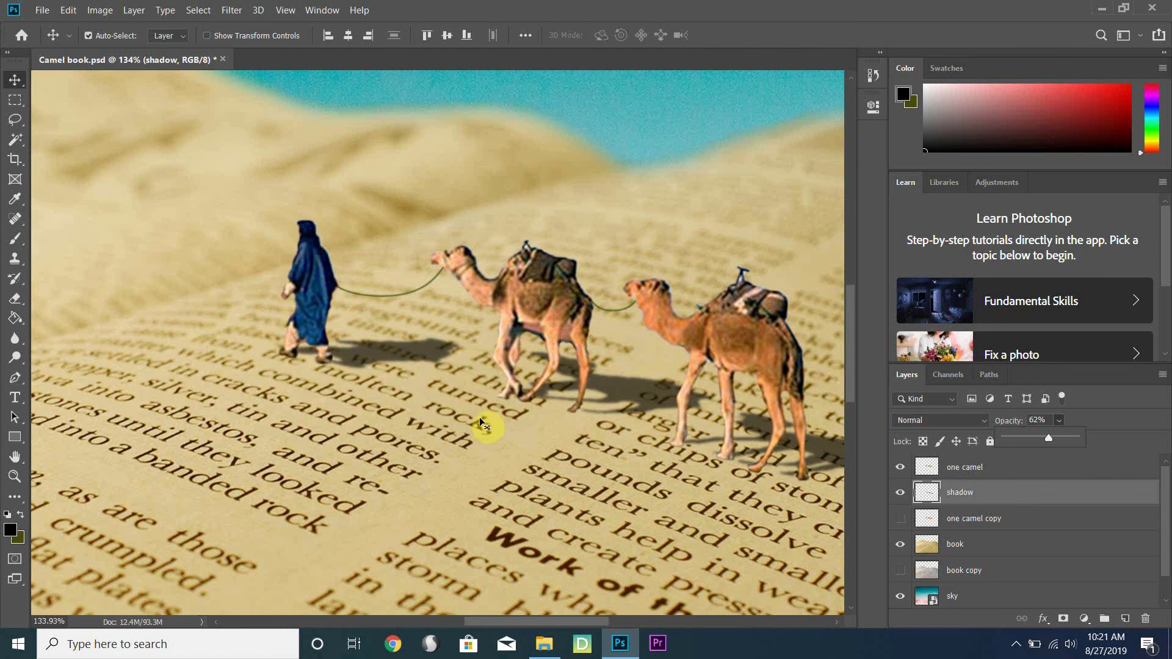
{"action": "left_click", "coordinate": [968, 469]}
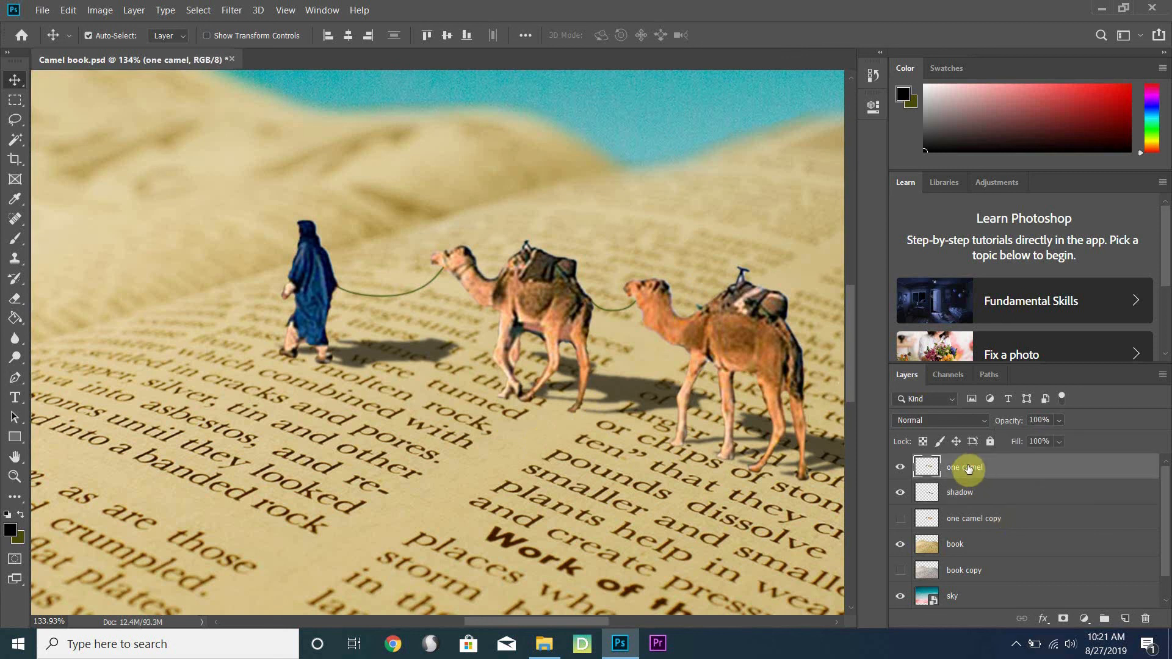
{"action": "left_click", "coordinate": [232, 10]}
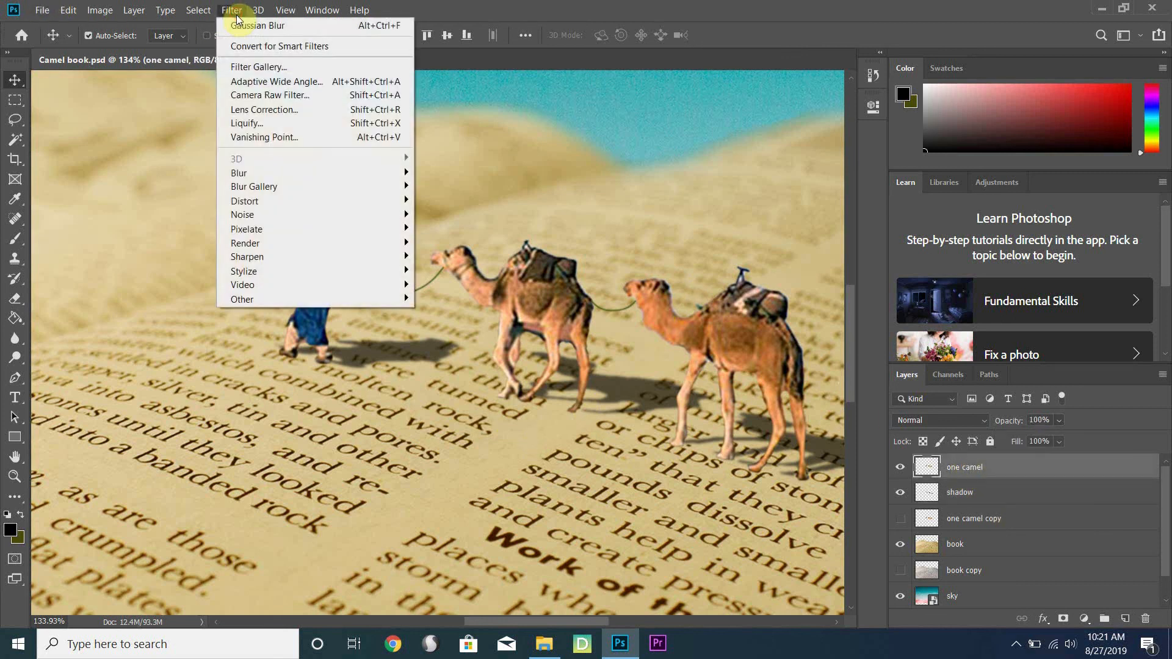
{"action": "mouse_move", "coordinate": [291, 172]}
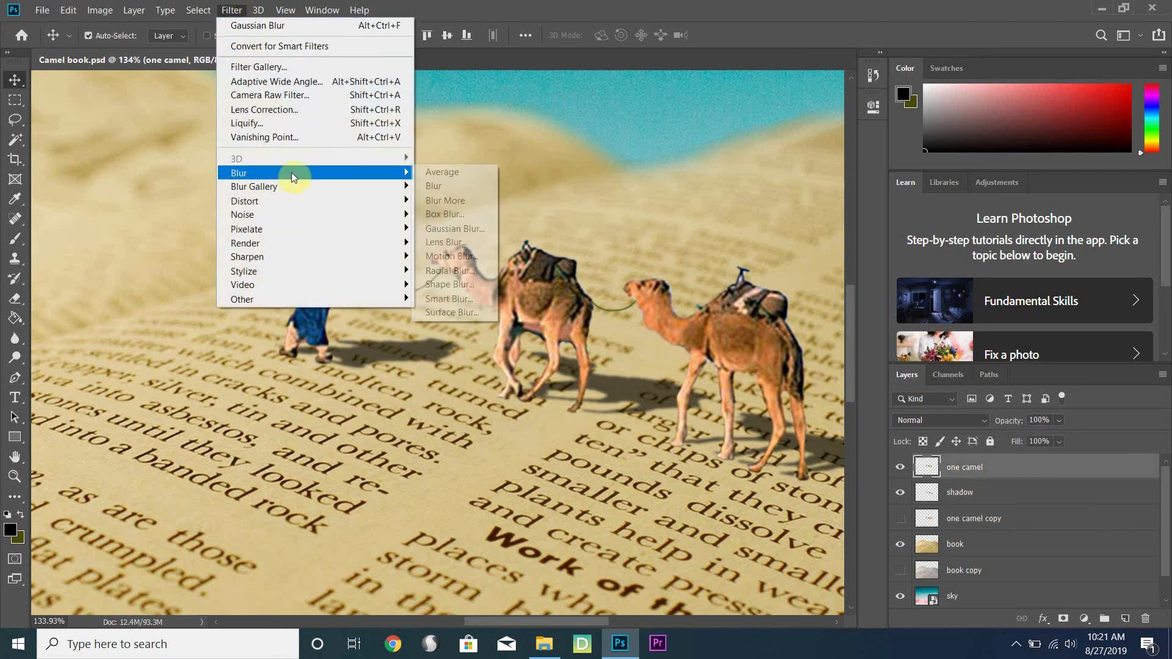
{"action": "left_click", "coordinate": [453, 229]}
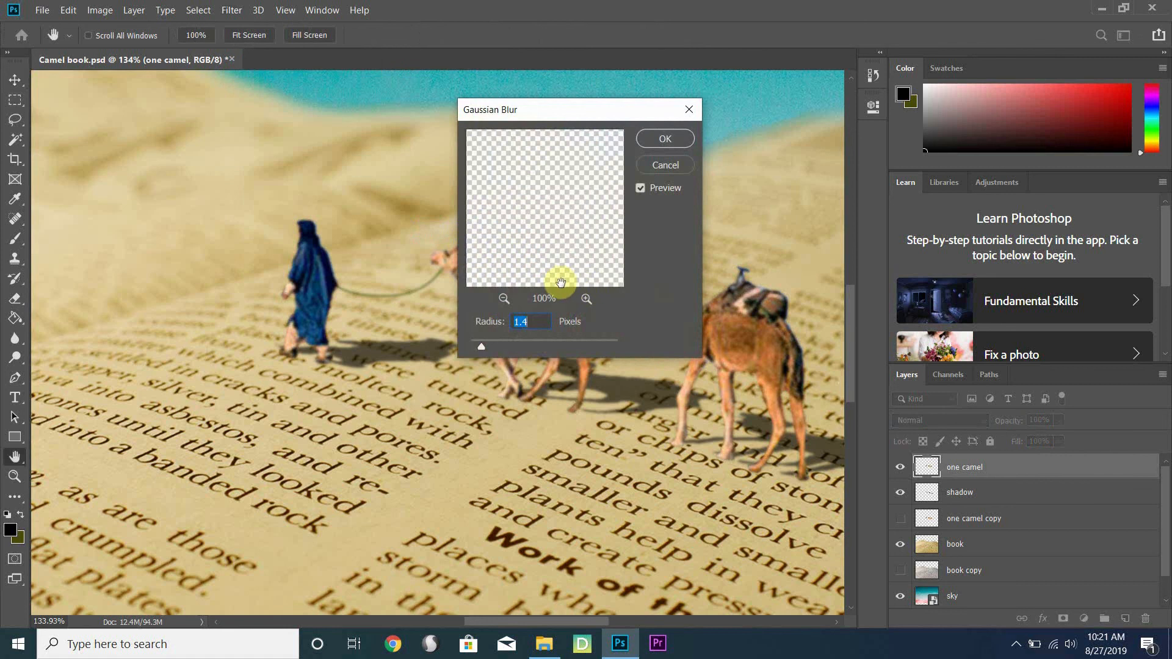
{"action": "left_click_drag", "start_coordinate": [562, 113], "coordinate": [863, 131]}
{"action": "left_click", "coordinate": [806, 318]}
{"action": "left_click", "coordinate": [805, 318]}
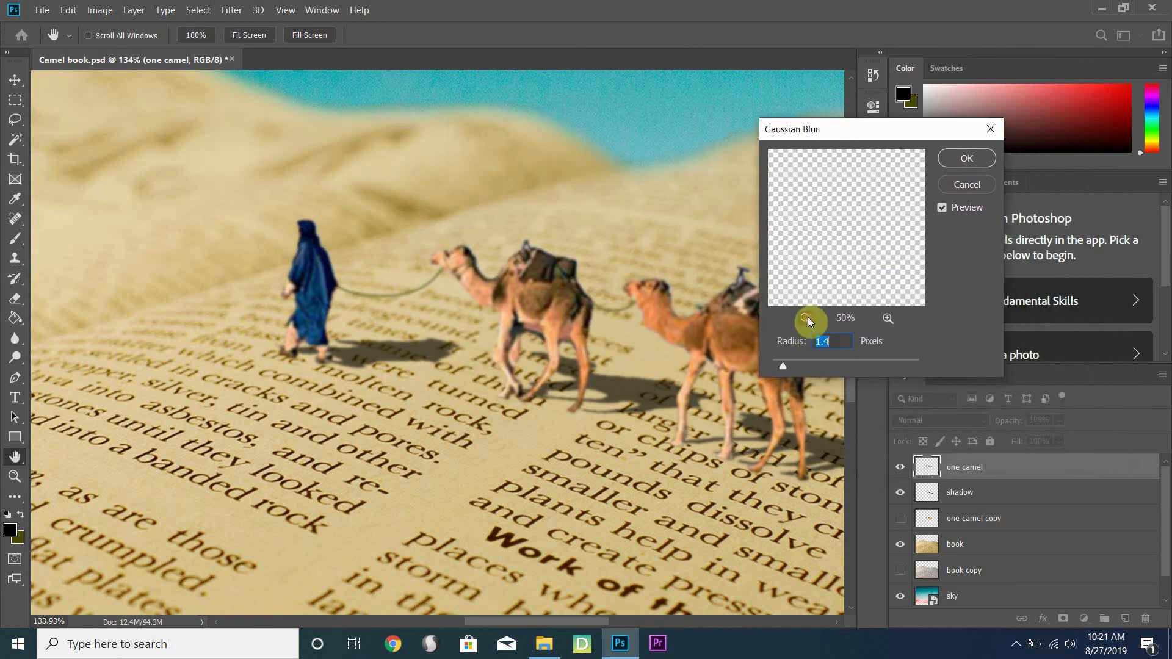
{"action": "left_click", "coordinate": [805, 318]}
{"action": "left_click", "coordinate": [806, 317]}
{"action": "left_click", "coordinate": [805, 317]}
{"action": "left_click", "coordinate": [887, 317]}
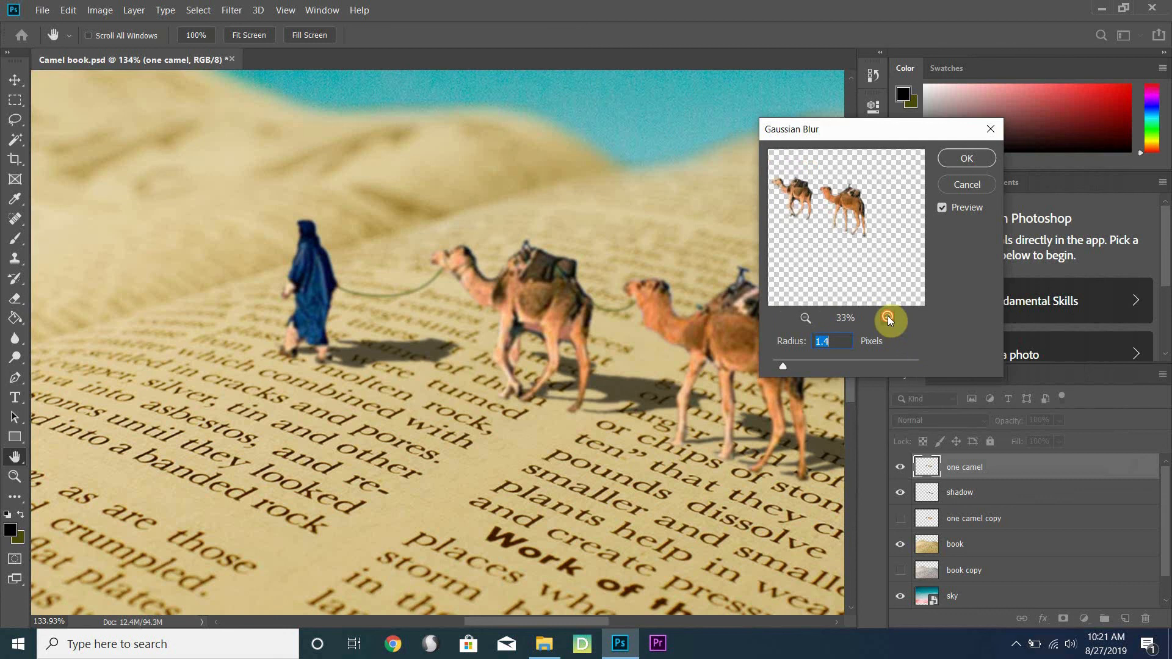
{"action": "left_click", "coordinate": [887, 317]}
{"action": "left_click", "coordinate": [885, 317]}
{"action": "left_click", "coordinate": [885, 317]}
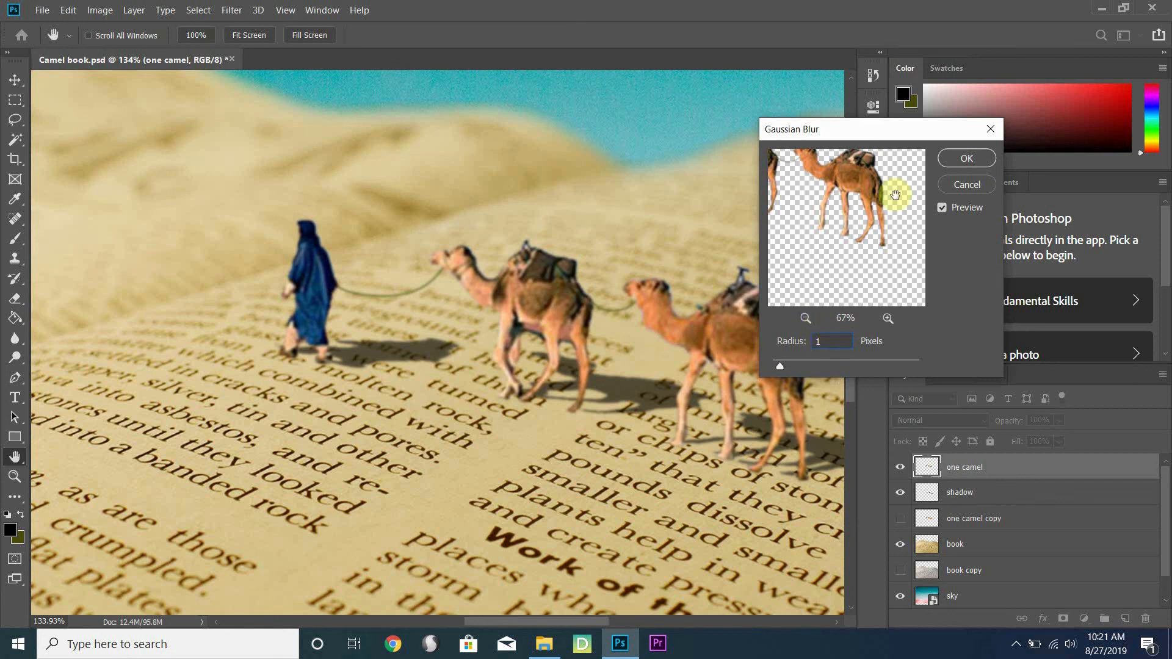
{"action": "left_click", "coordinate": [961, 157]}
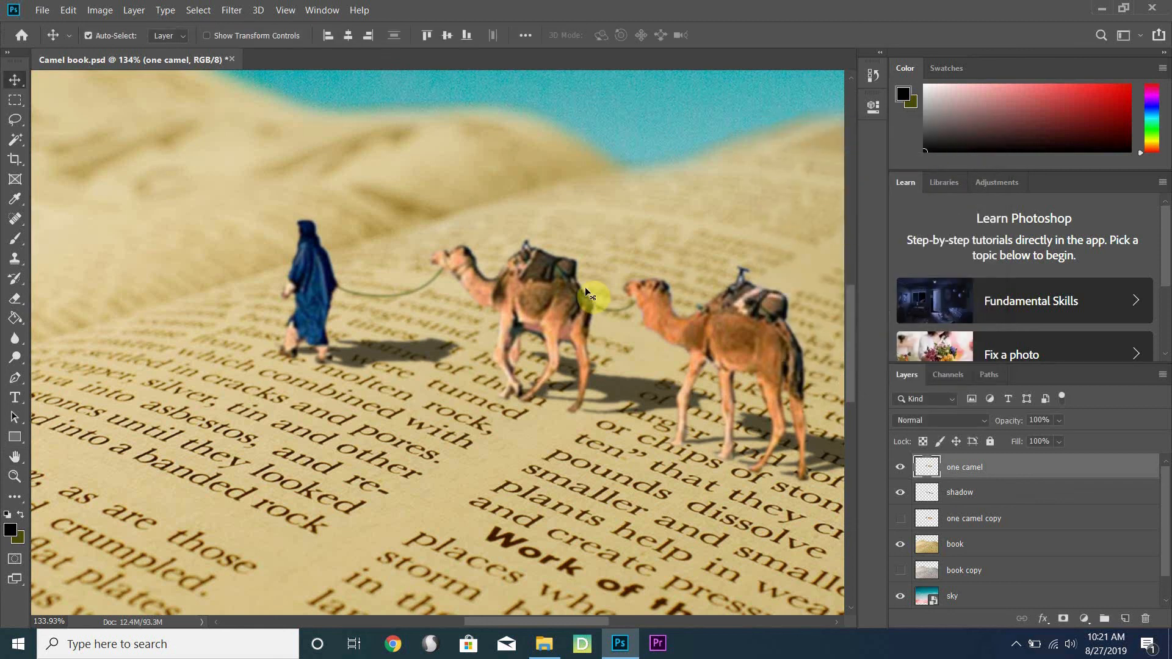
{"action": "scroll", "coordinate": [514, 360], "scroll_direction": "down", "scroll_amount": 6}
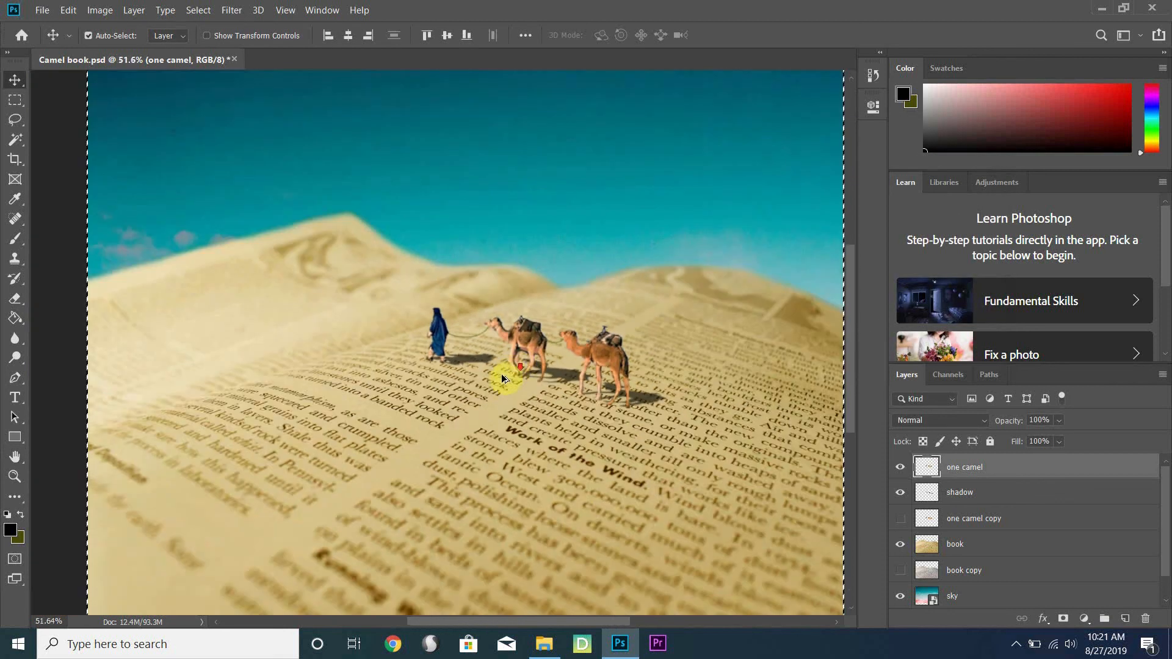